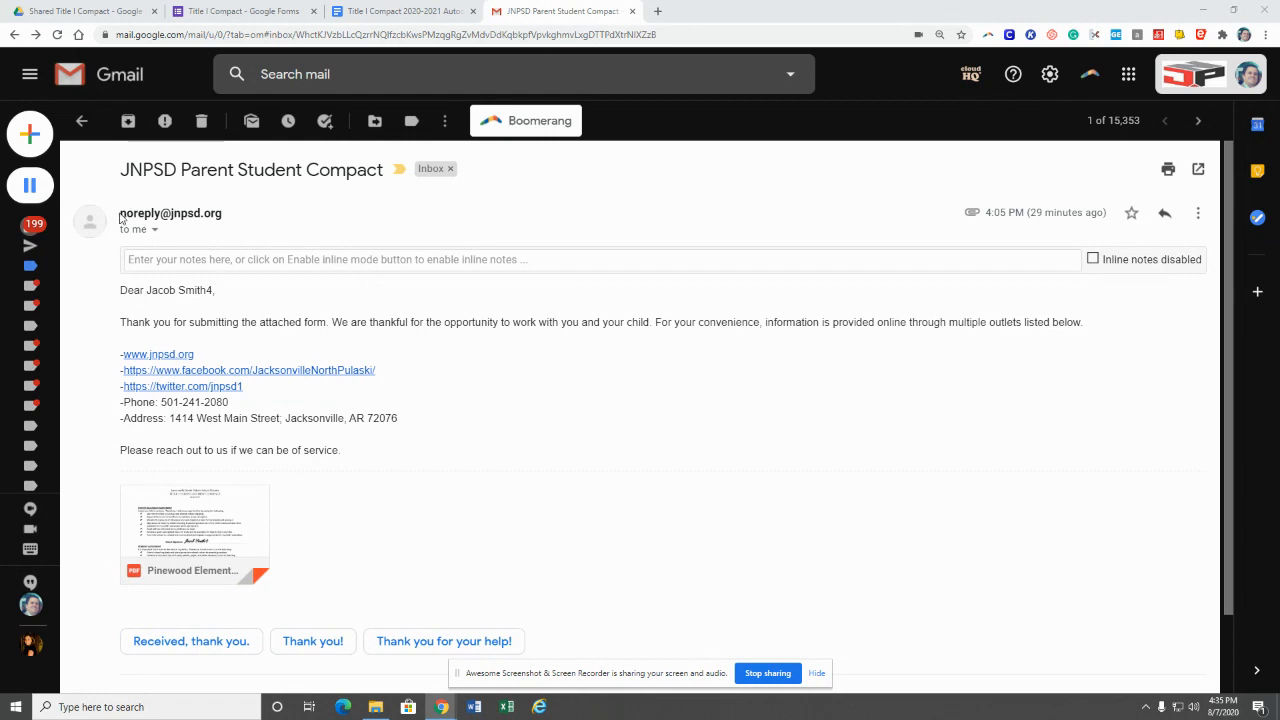
Step: Check the sender of the JNPSD Parent Student Compact email, then preview its signed compact PDF
{"action": "left_click_drag", "start_coordinate": [119, 213], "coordinate": [226, 216]}
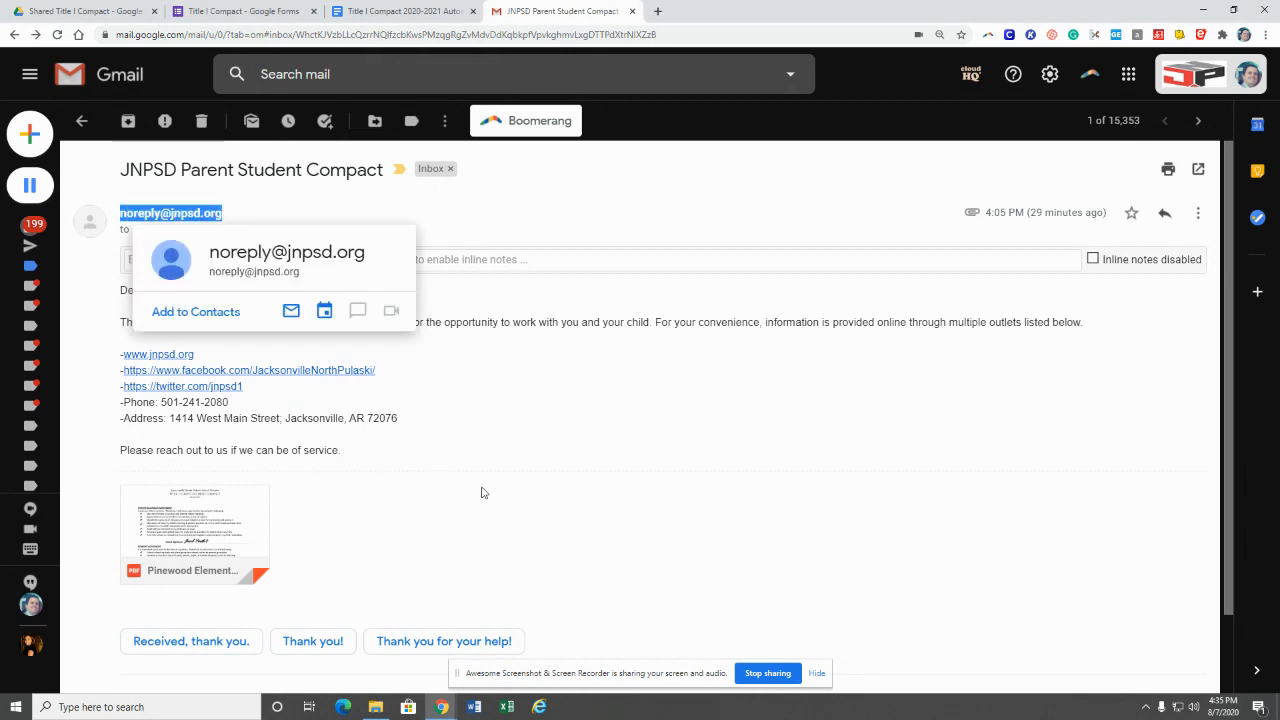
{"action": "left_click", "coordinate": [511, 510]}
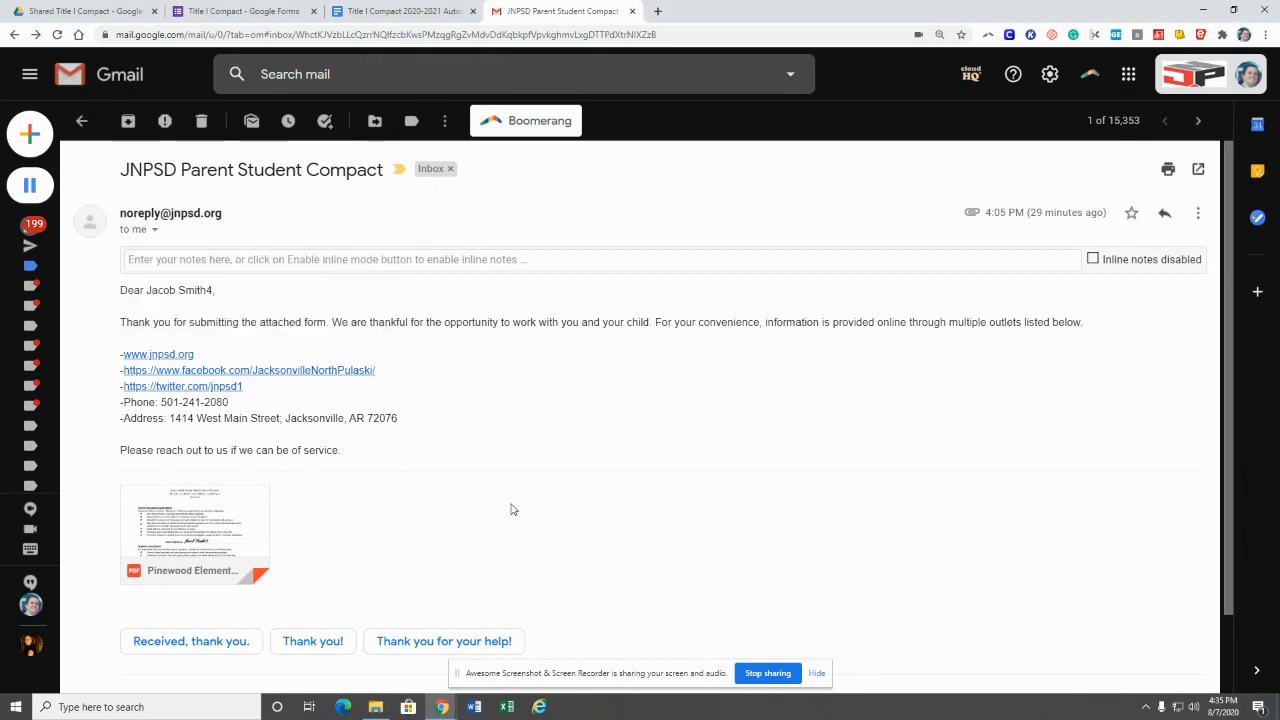
{"action": "left_click", "coordinate": [194, 510]}
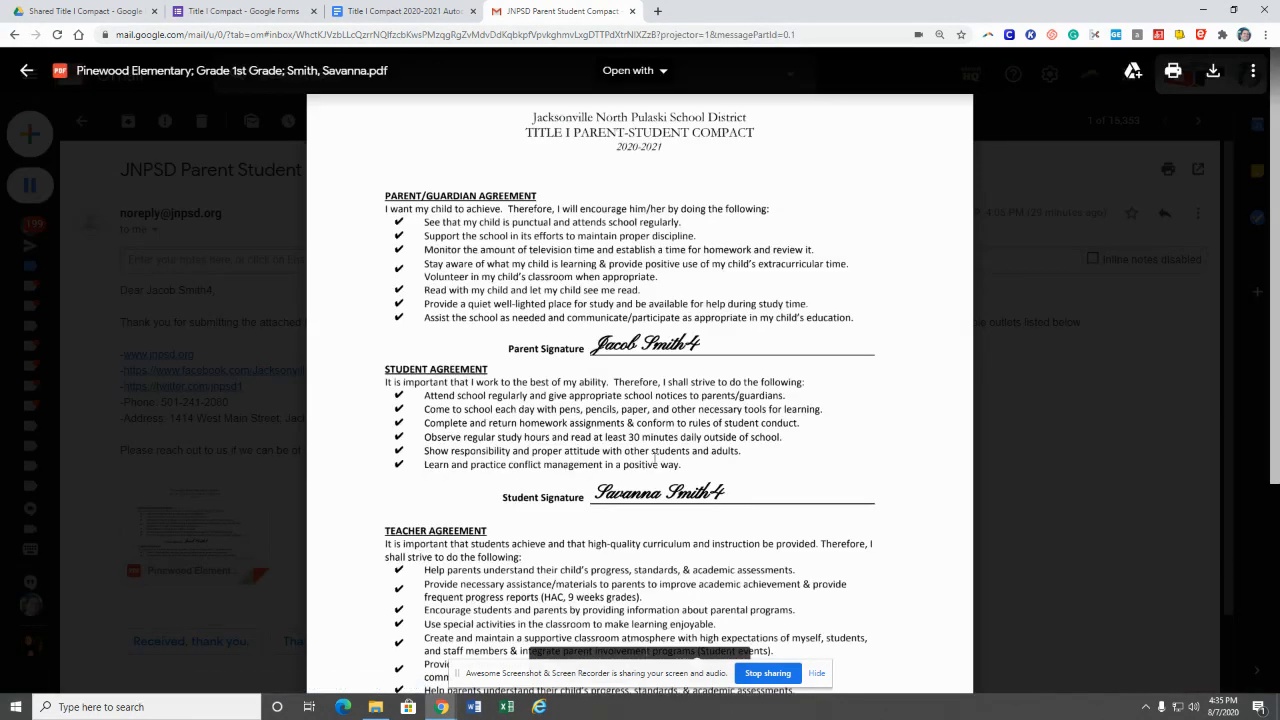
Step: Close the PDF preview to return to the email, then switch to the Google Drive tab
{"action": "left_click", "coordinate": [1023, 501]}
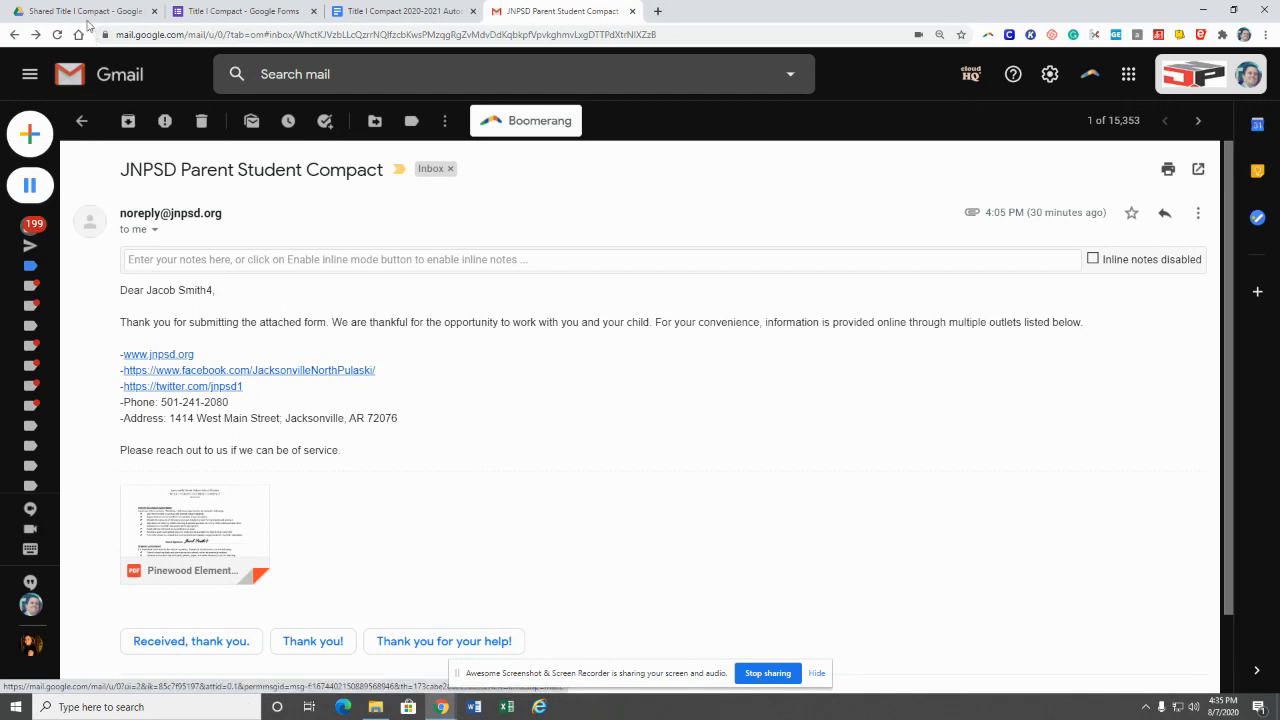
{"action": "key", "text": "ctrl+1"}
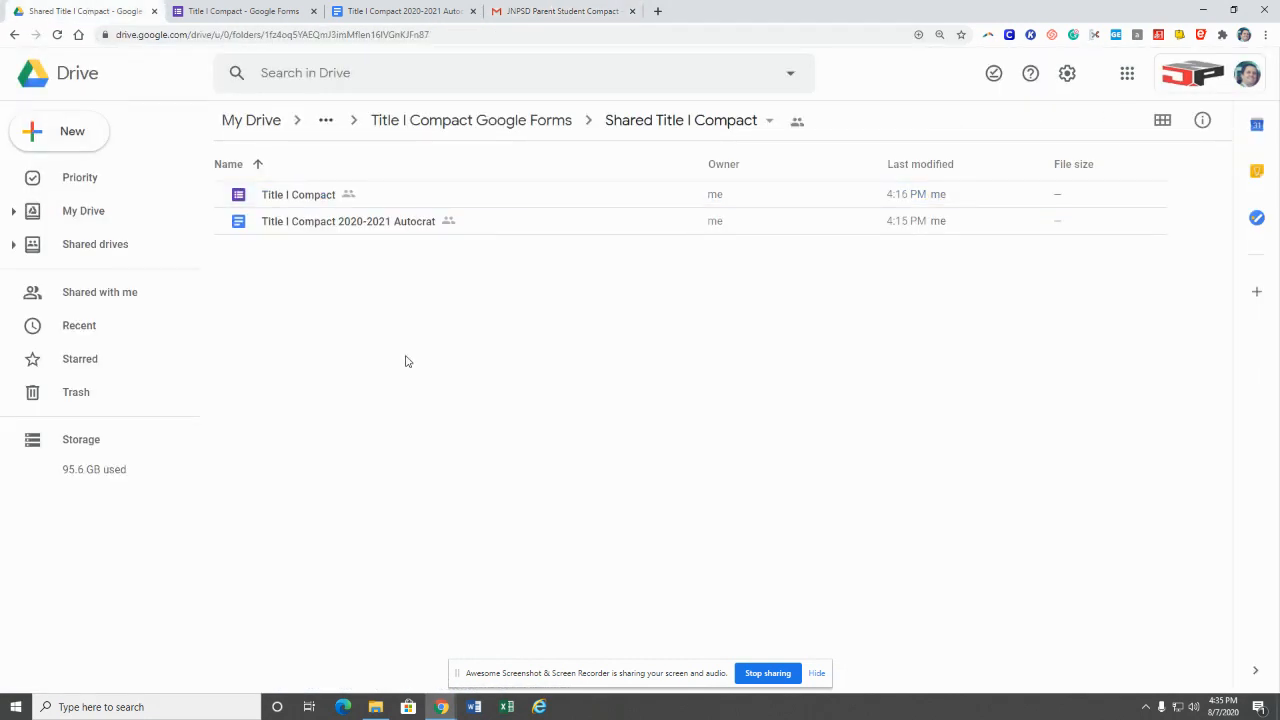
Step: Open the Title I Compact 2020-2021 Autocrat document from the Shared Title I Compact folder
{"action": "left_click", "coordinate": [297, 196]}
{"action": "left_click", "coordinate": [303, 232]}
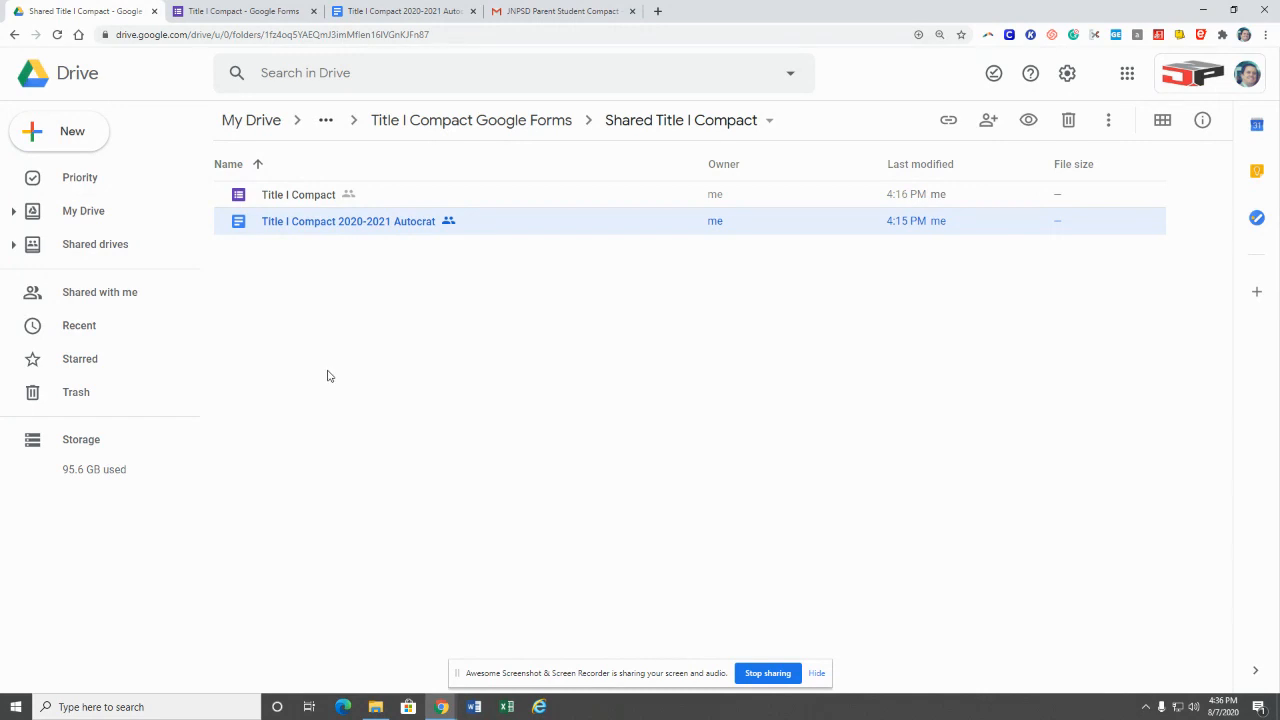
{"action": "double_click", "coordinate": [371, 224]}
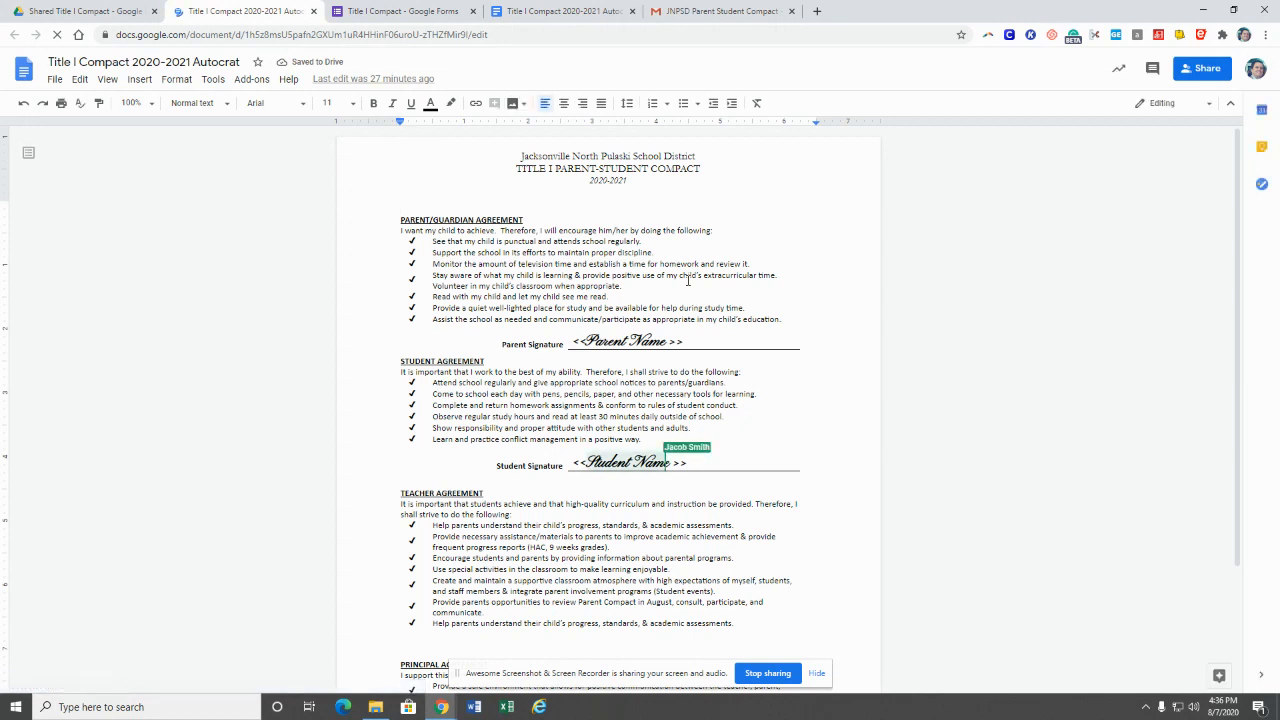
Step: Inspect the <<Parent Name>> and <<Student Name>> signature placeholders, then close the doc and select the Title I Compact form
{"action": "left_click_drag", "start_coordinate": [686, 345], "coordinate": [573, 341]}
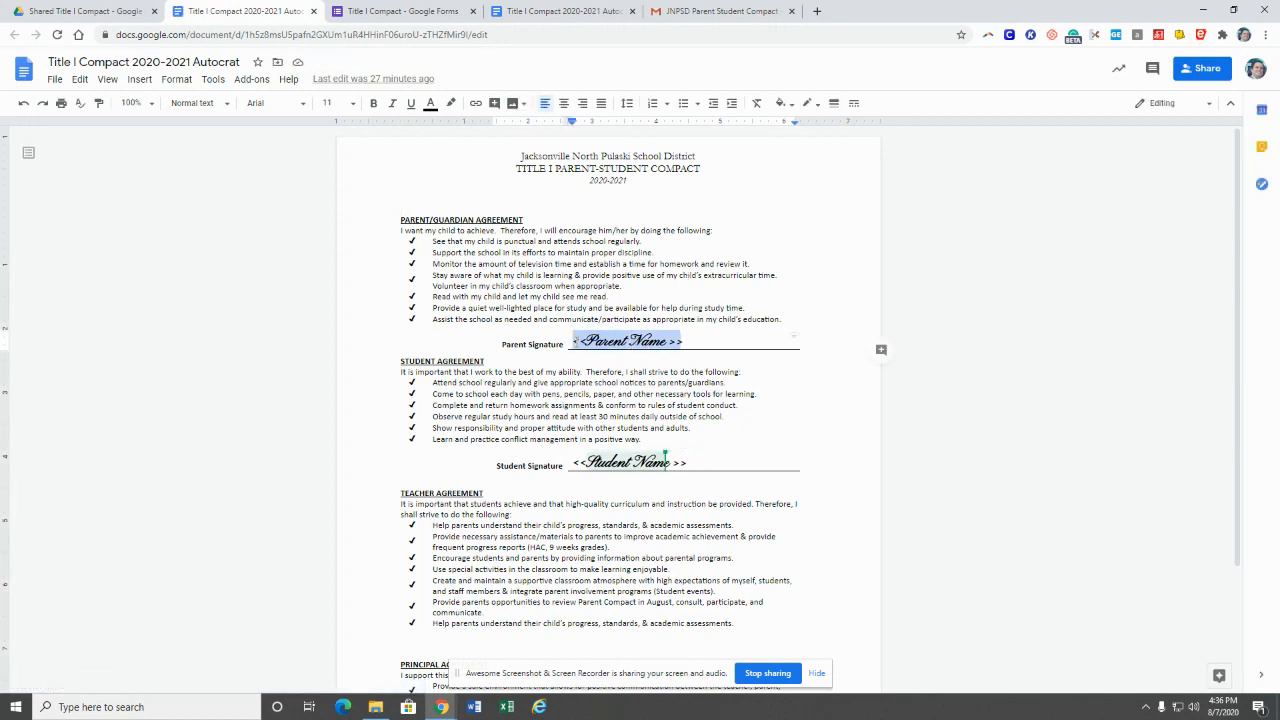
{"action": "left_click_drag", "start_coordinate": [691, 463], "coordinate": [575, 463]}
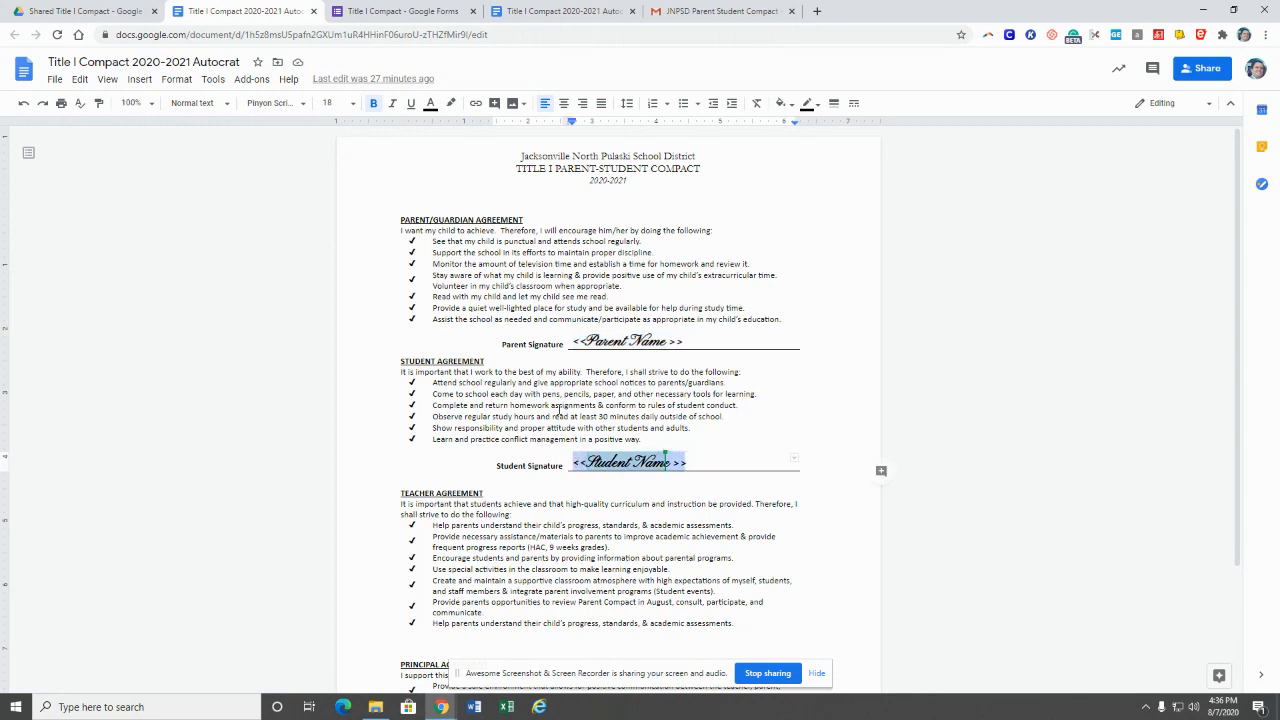
{"action": "left_click_drag", "start_coordinate": [576, 344], "coordinate": [693, 344]}
{"action": "left_click_drag", "start_coordinate": [574, 463], "coordinate": [683, 462]}
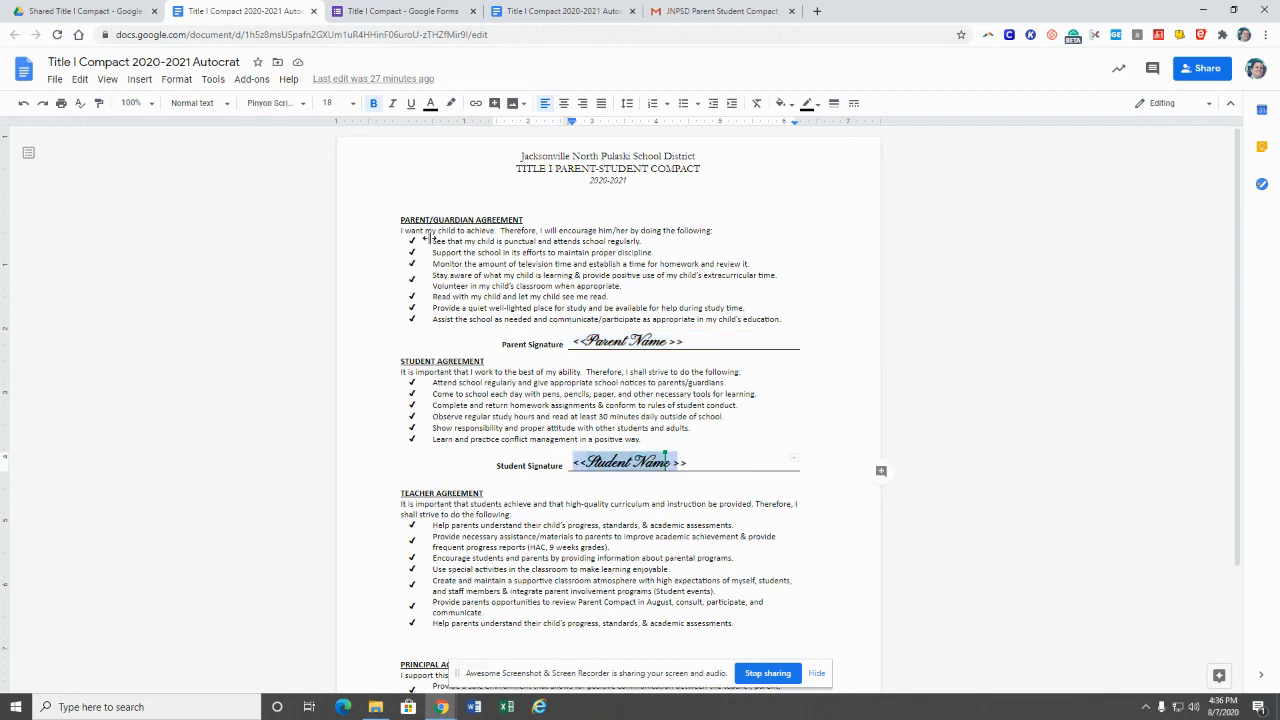
{"action": "left_click", "coordinate": [314, 11]}
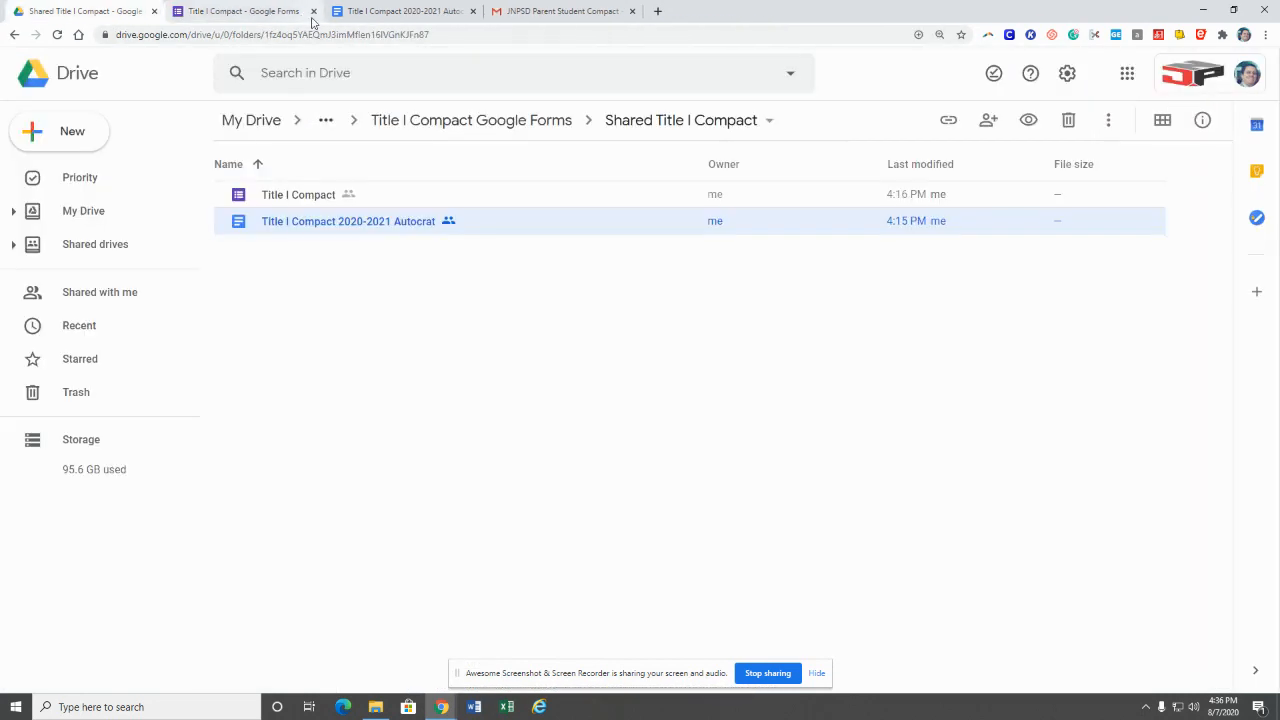
{"action": "left_click", "coordinate": [300, 197]}
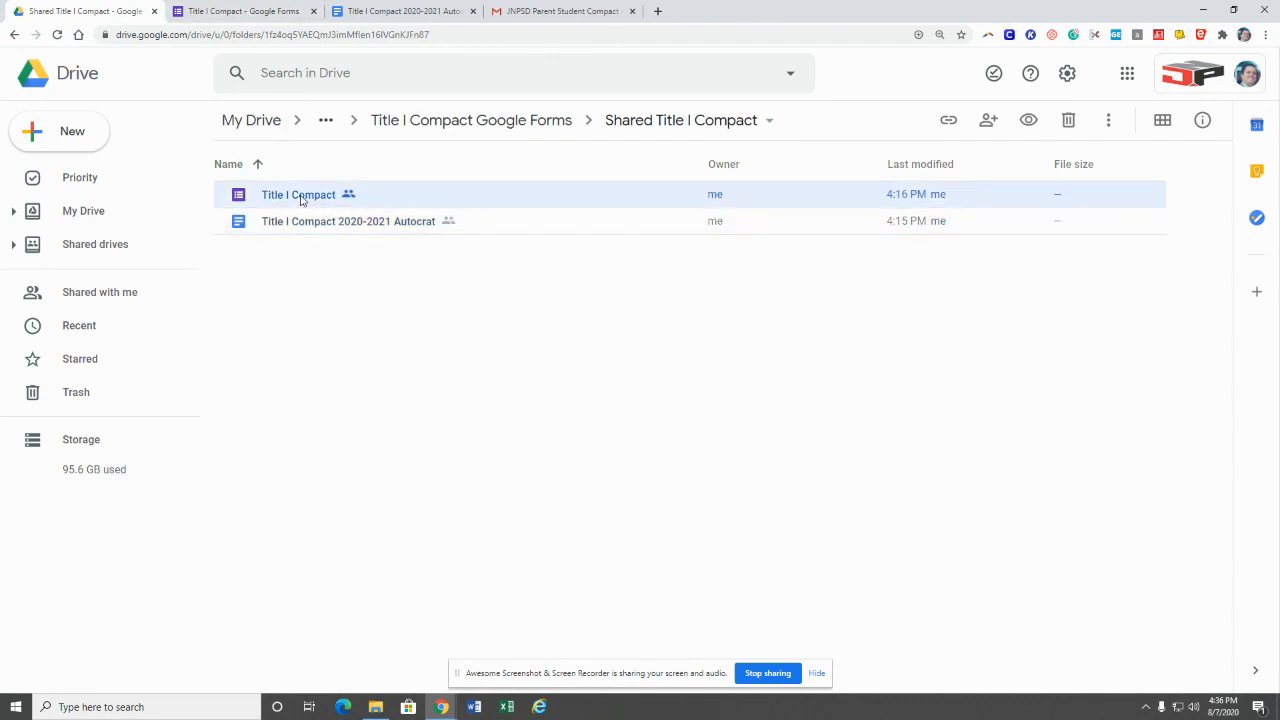
Step: Review the Title I Compact form's title, paper-version description and agreement questions in the editor
{"action": "left_click", "coordinate": [257, 16]}
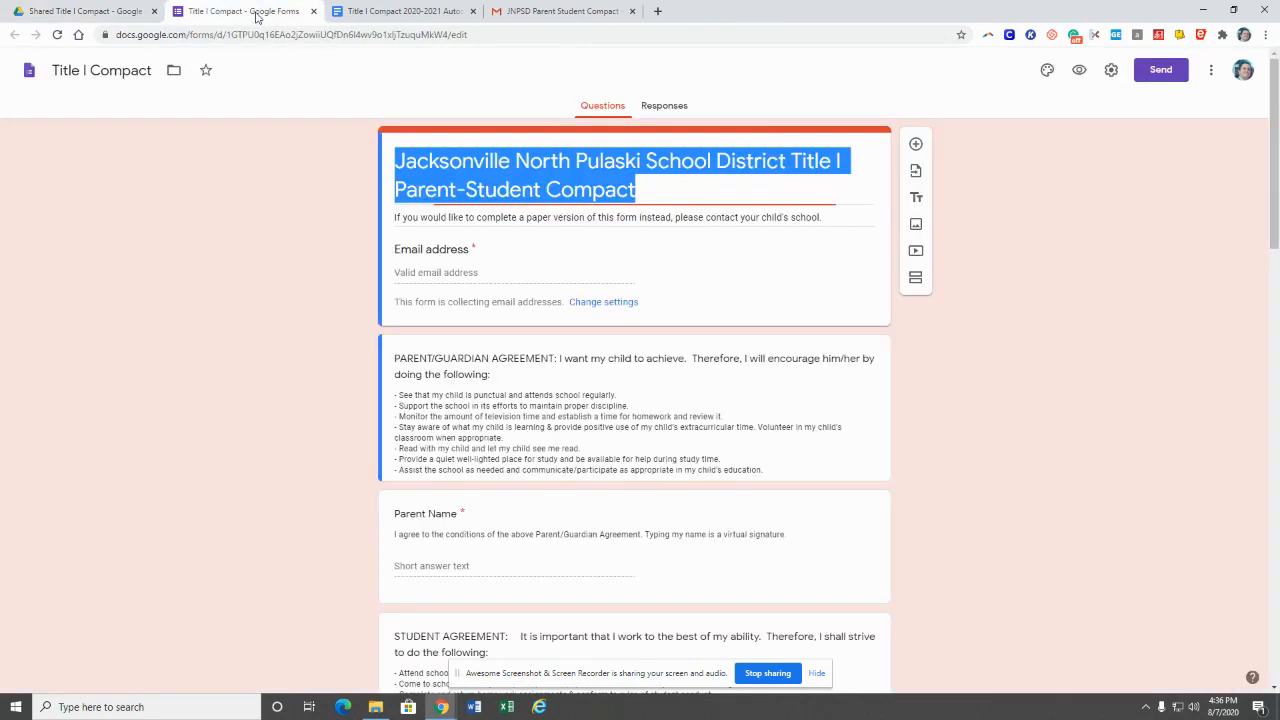
{"action": "left_click", "coordinate": [291, 279]}
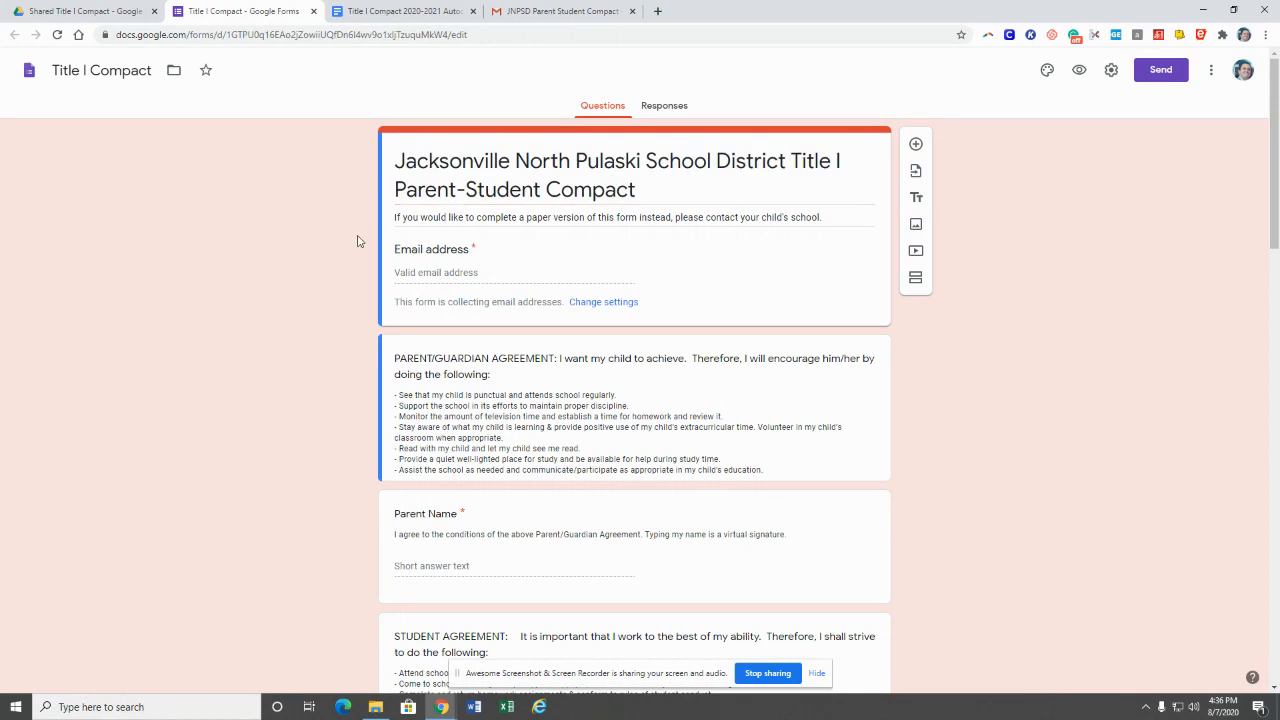
{"action": "scroll", "coordinate": [357, 241], "scroll_direction": "down", "scroll_amount": 5}
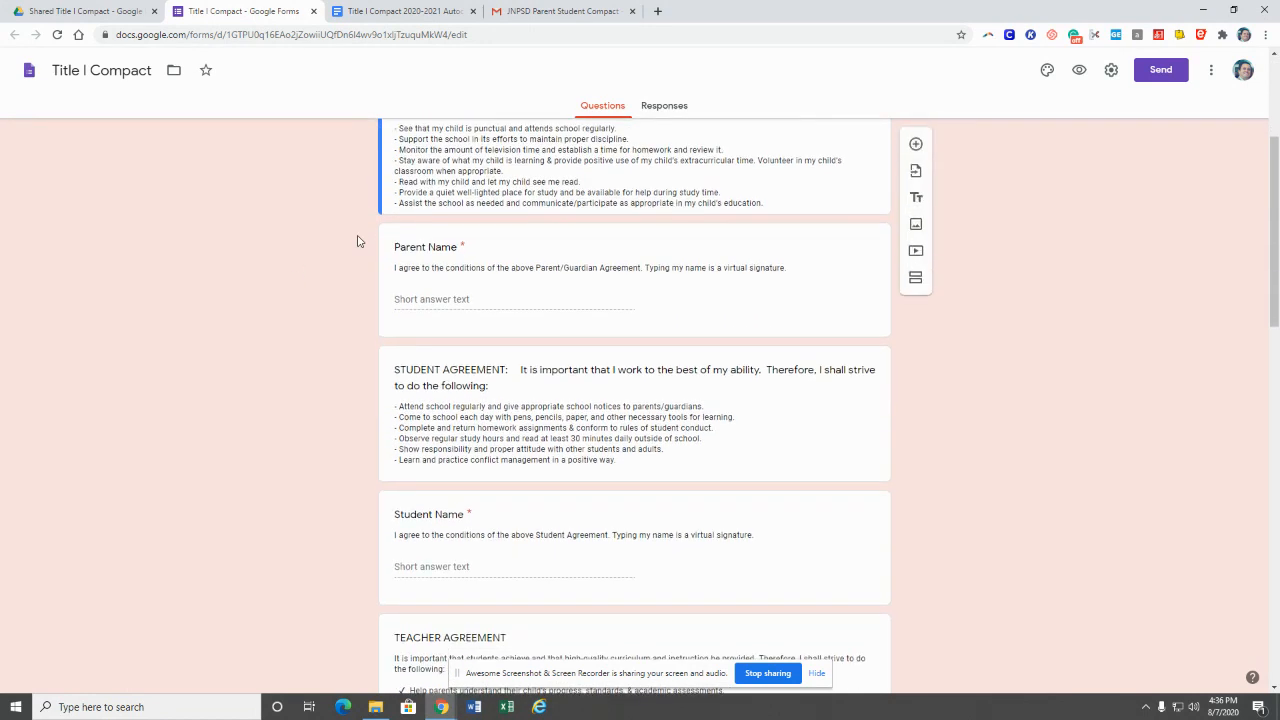
{"action": "scroll", "coordinate": [357, 241], "scroll_direction": "up", "scroll_amount": 5}
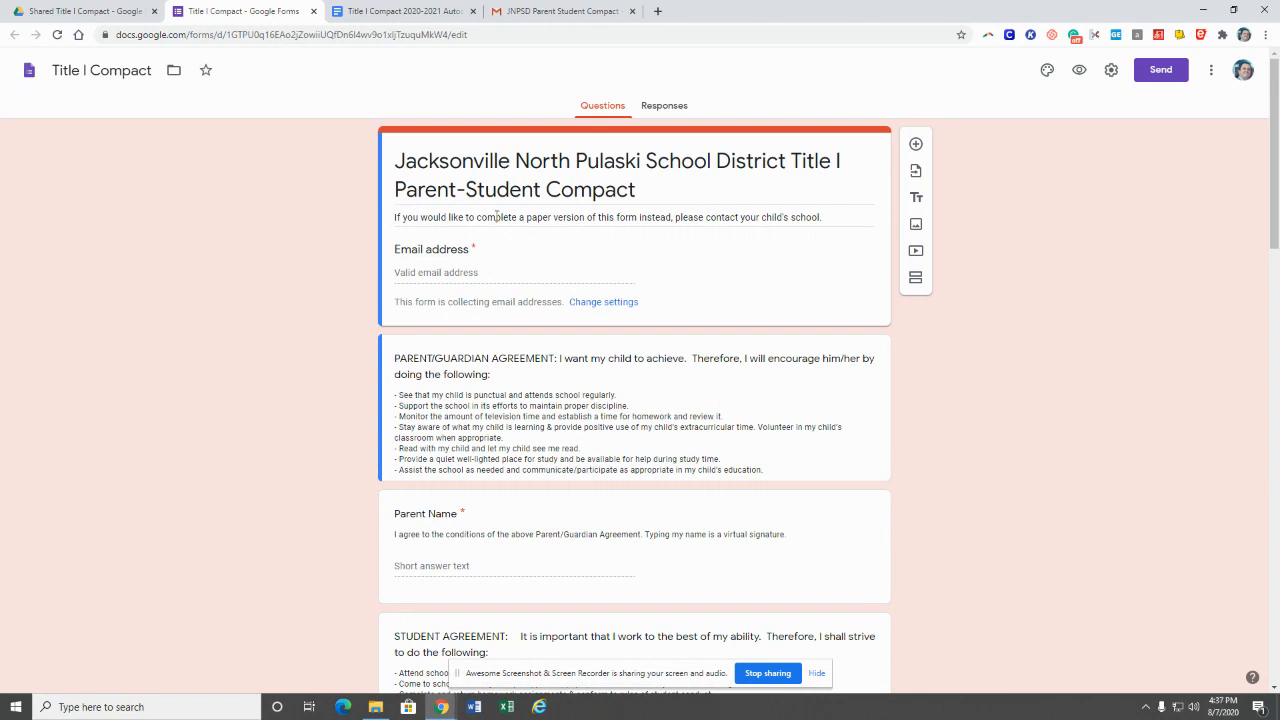
{"action": "triple_click", "coordinate": [497, 216]}
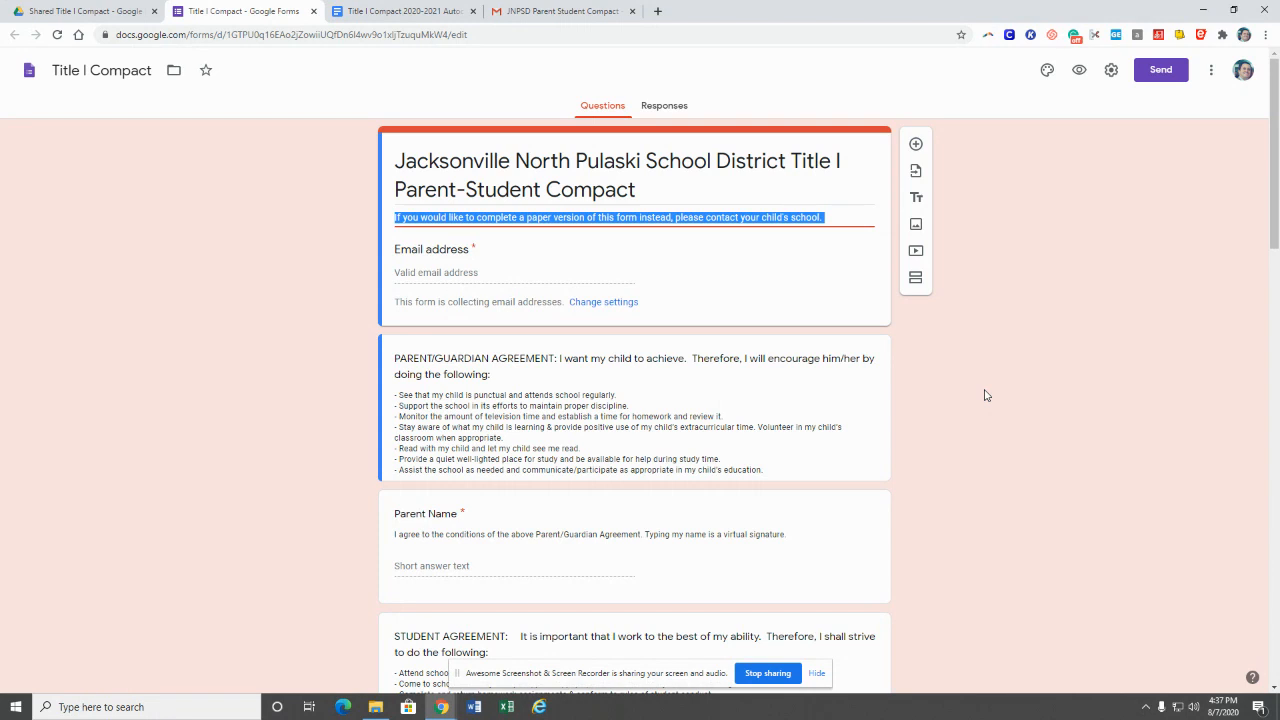
{"action": "left_click", "coordinate": [547, 263]}
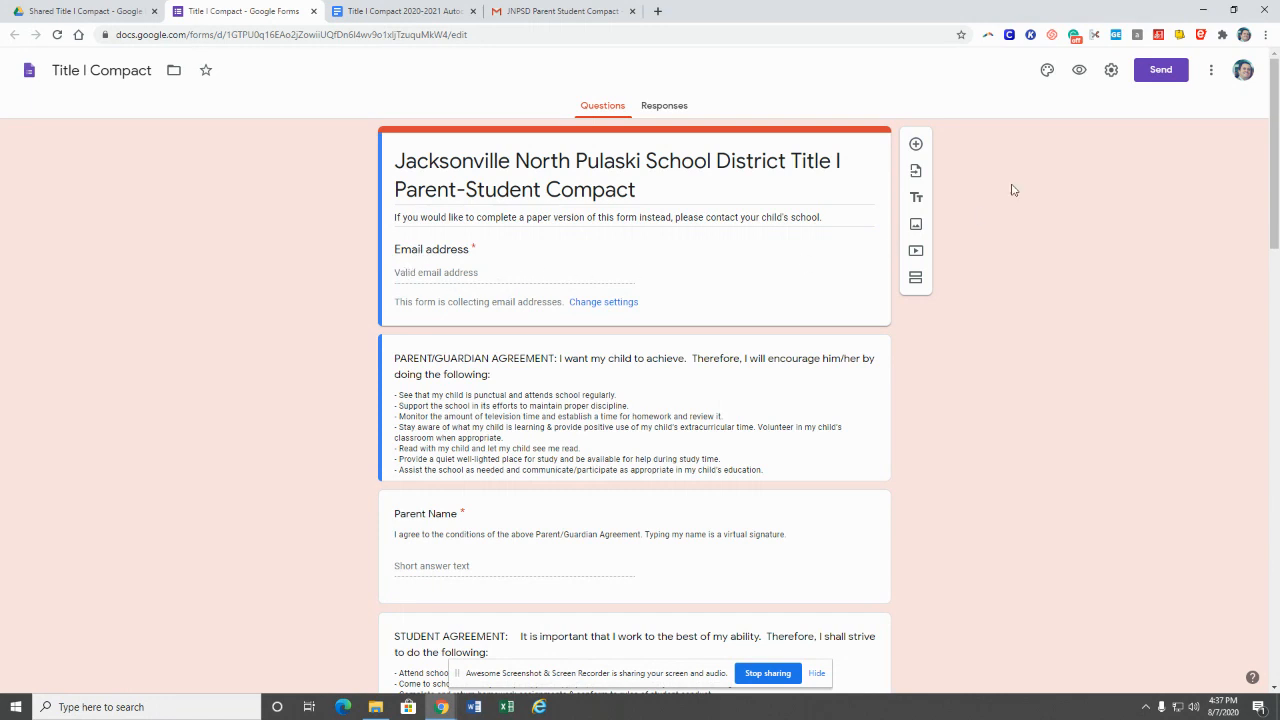
Step: Enable Collect email addresses and Response receipts 'If respondent requests it', then save settings
{"action": "left_click", "coordinate": [1109, 72]}
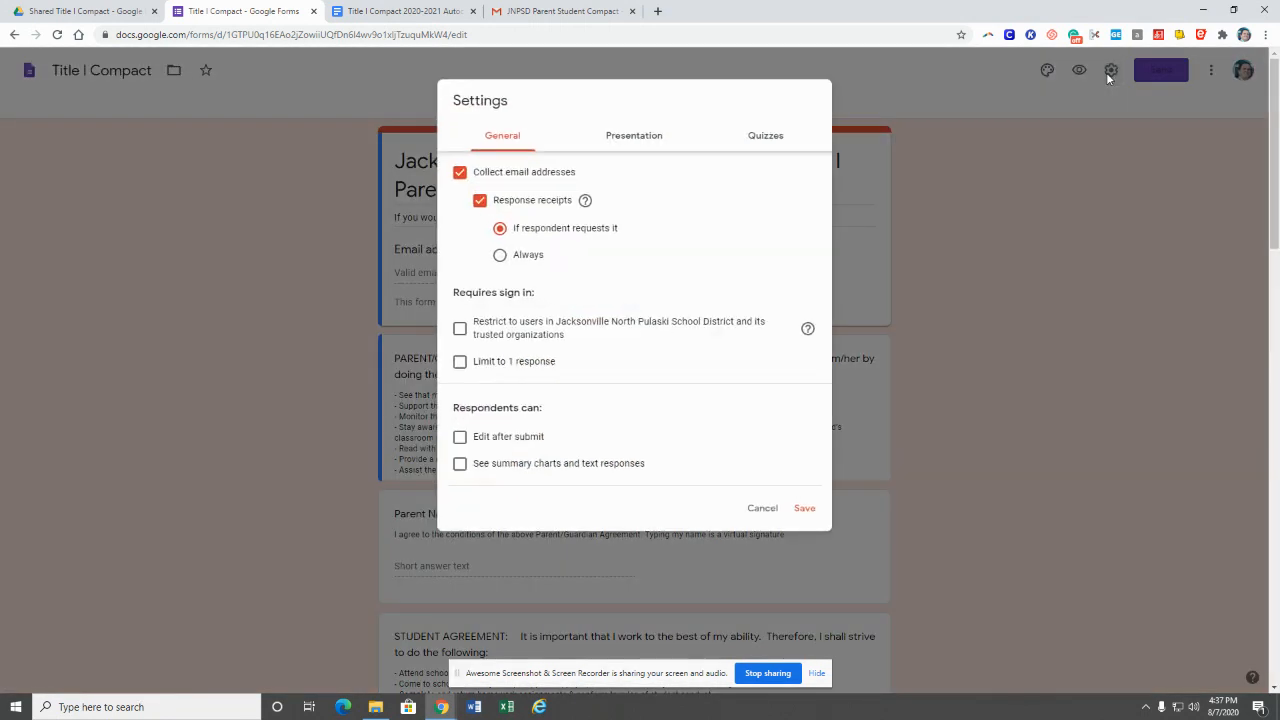
{"action": "left_click", "coordinate": [460, 172]}
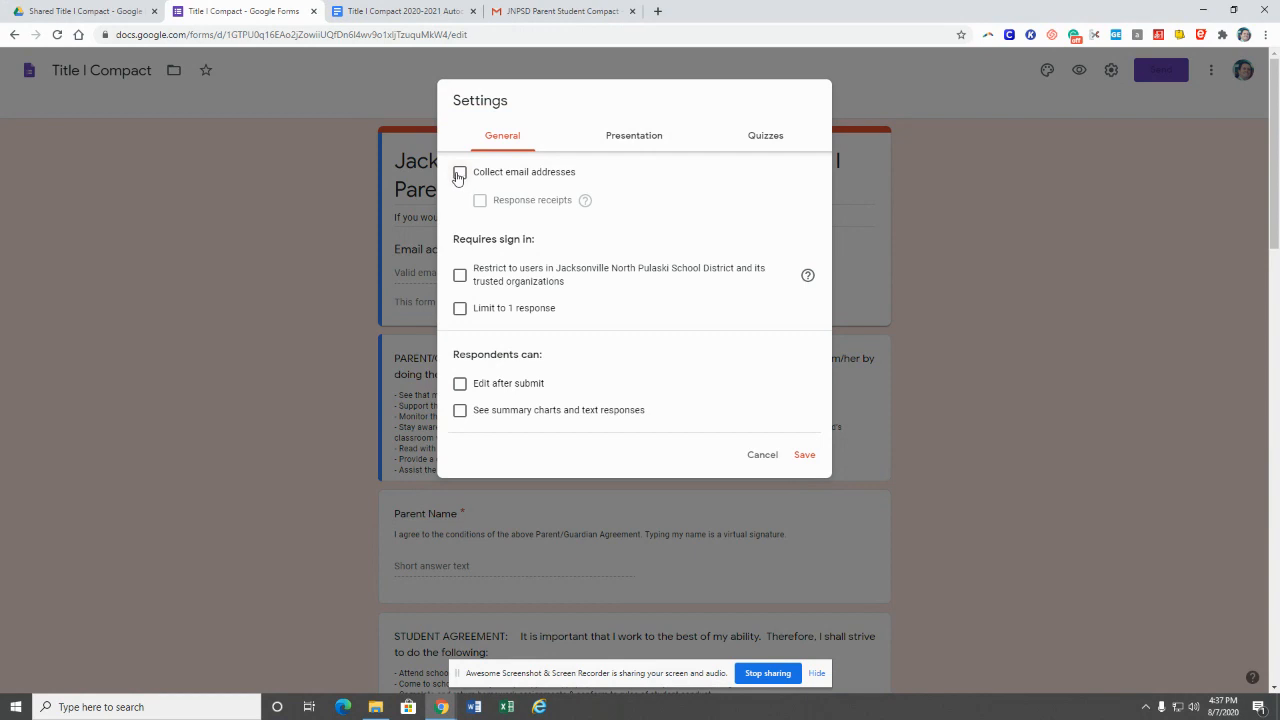
{"action": "left_click", "coordinate": [460, 174]}
{"action": "left_click", "coordinate": [481, 203]}
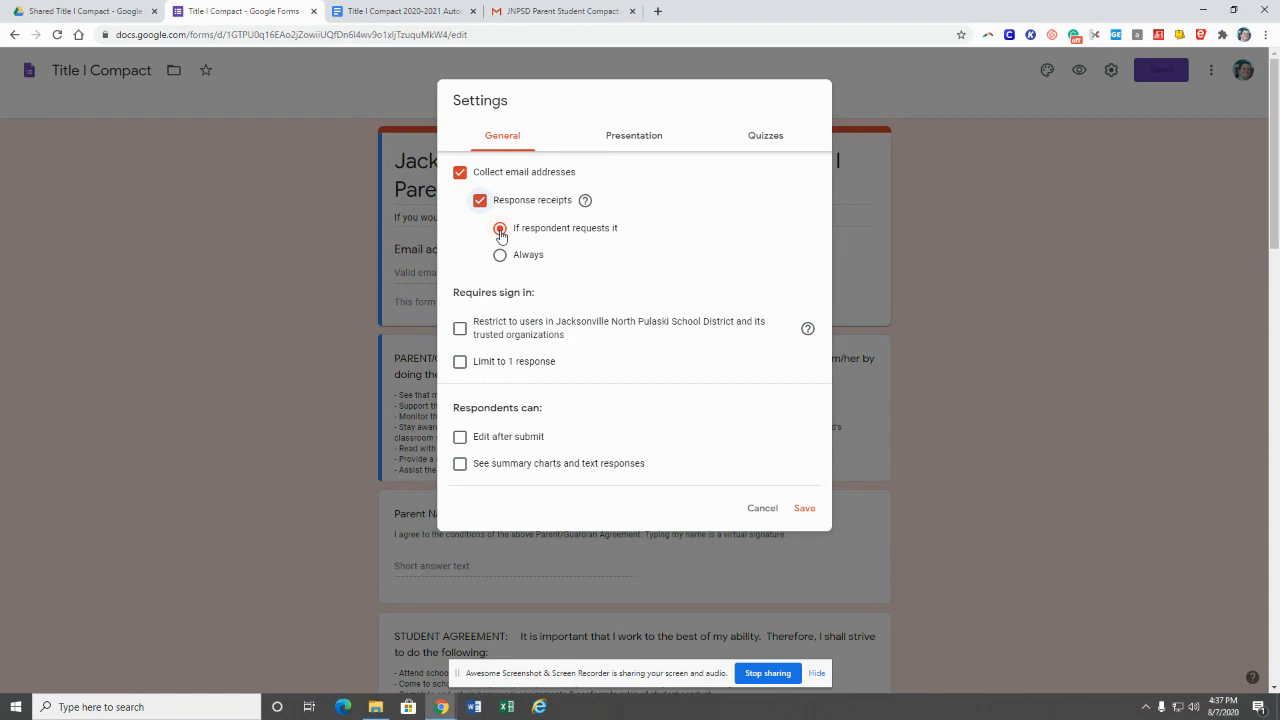
{"action": "left_click", "coordinate": [804, 509]}
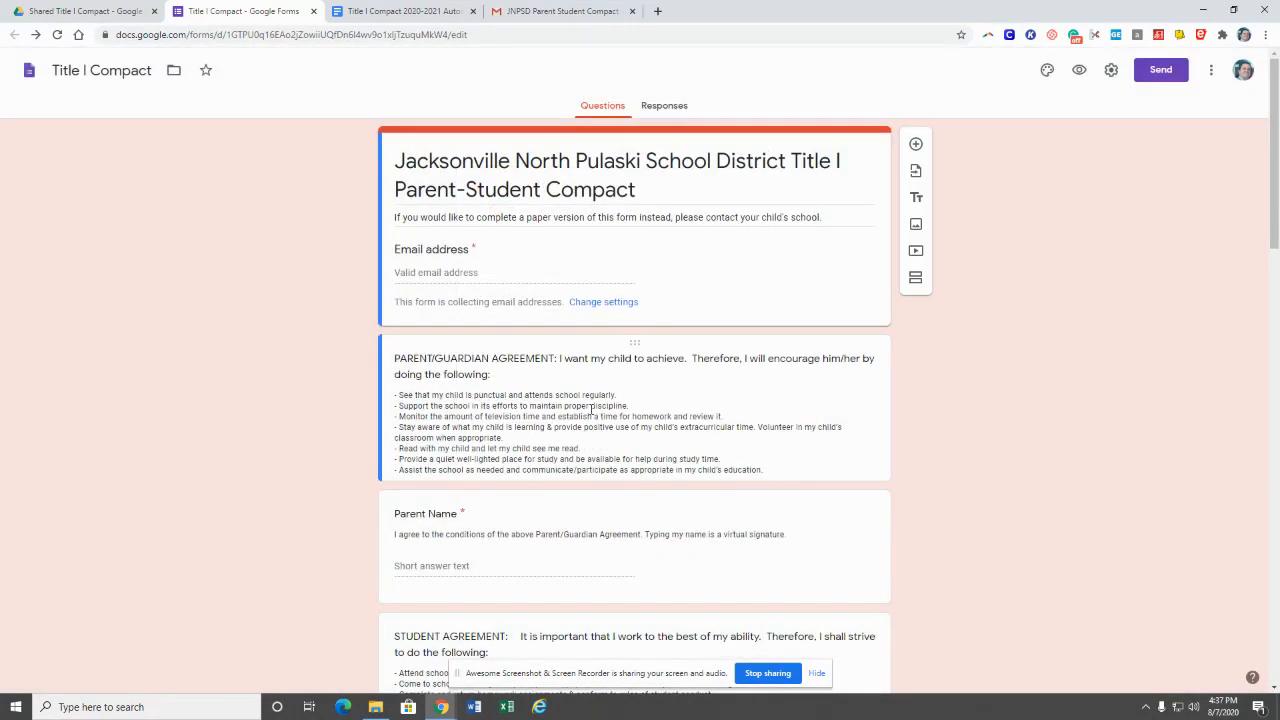
{"action": "scroll", "coordinate": [482, 381], "scroll_direction": "down", "scroll_amount": 1}
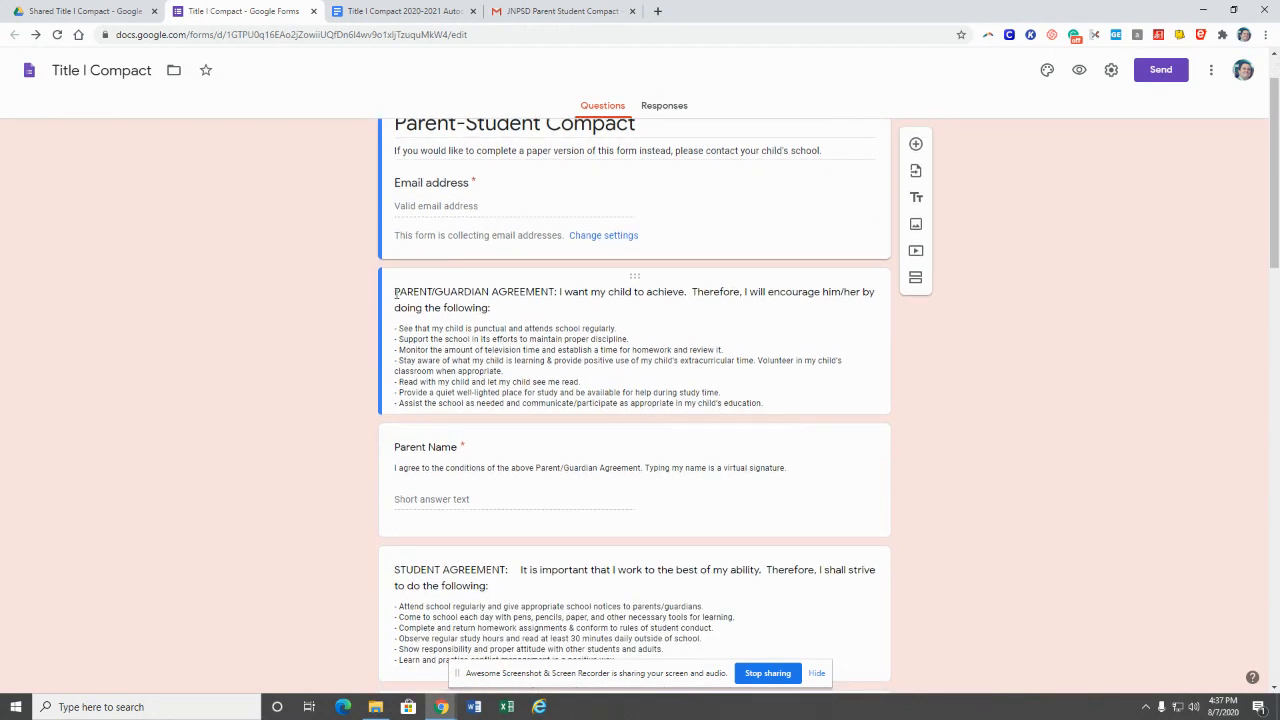
{"action": "left_click", "coordinate": [395, 292]}
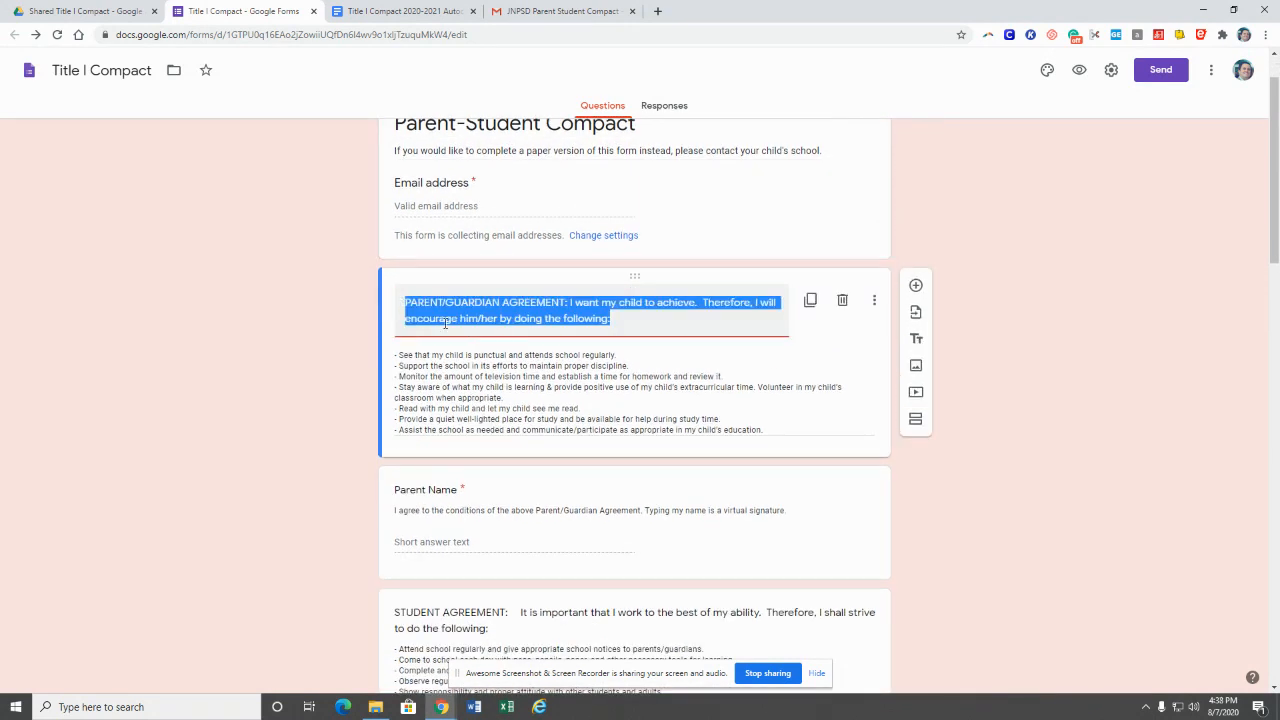
{"action": "left_click", "coordinate": [551, 383]}
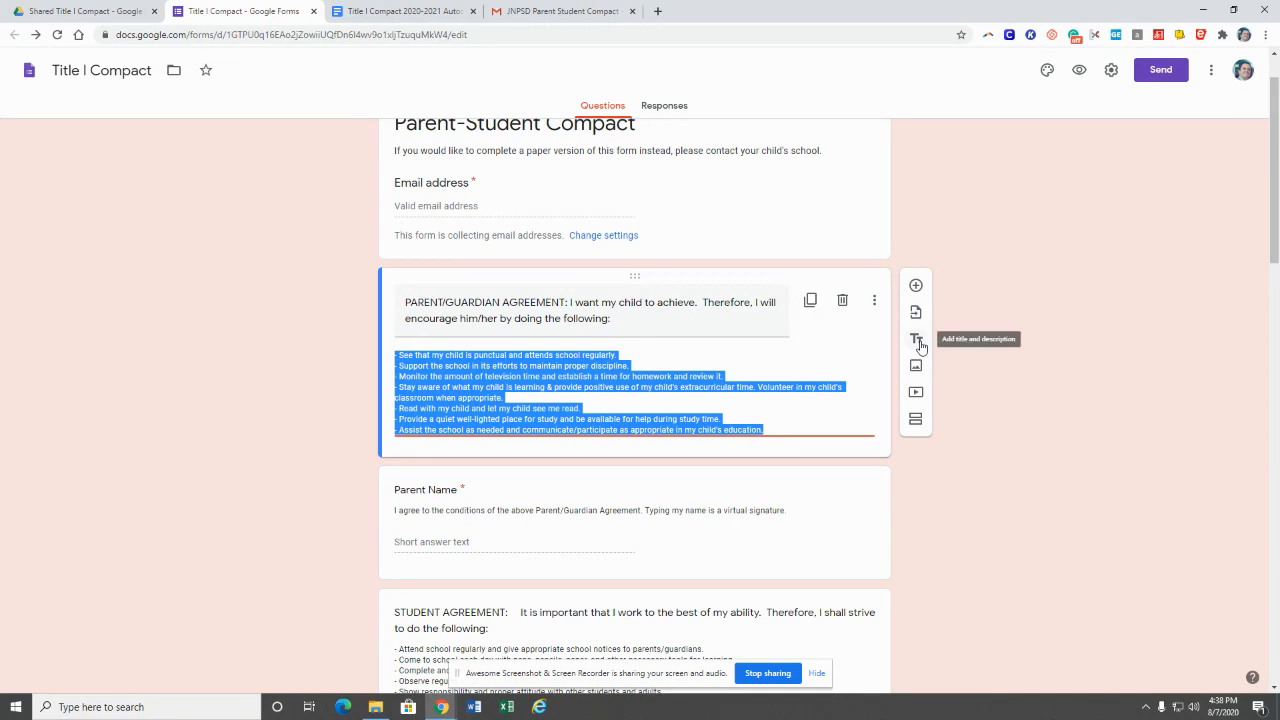
{"action": "left_click", "coordinate": [490, 398]}
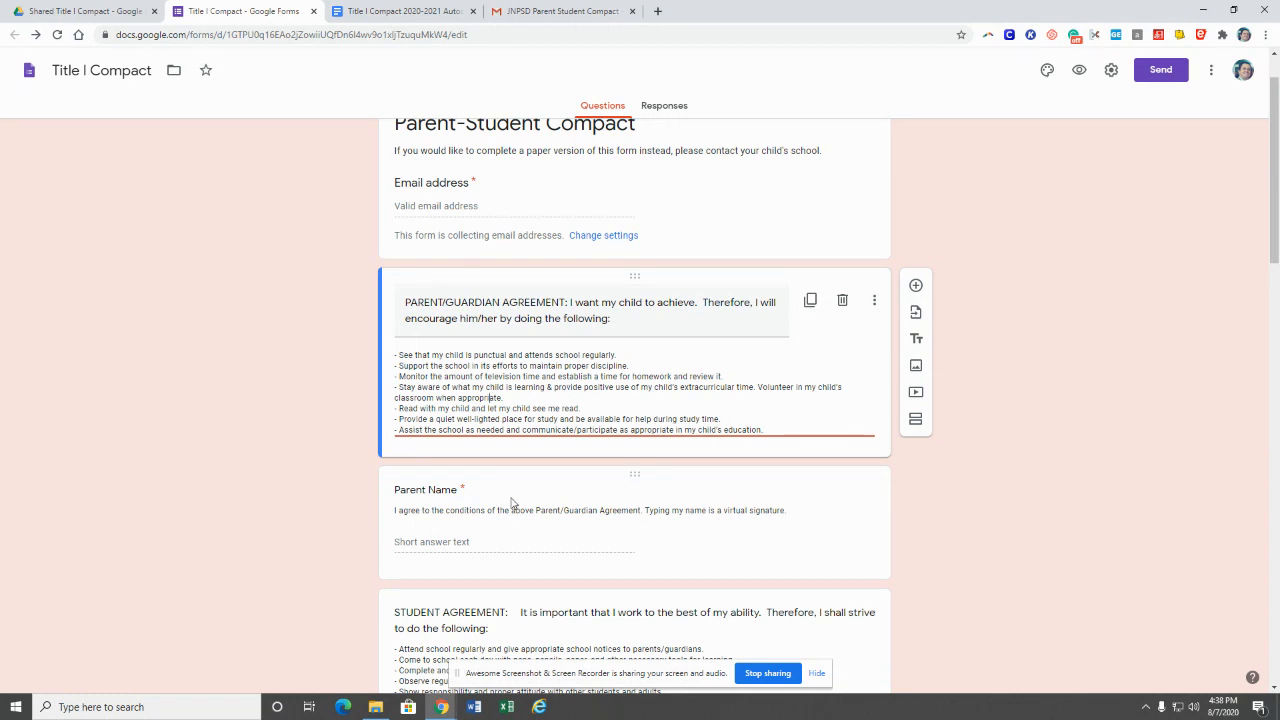
{"action": "scroll", "coordinate": [640, 495], "scroll_direction": "down", "scroll_amount": 2}
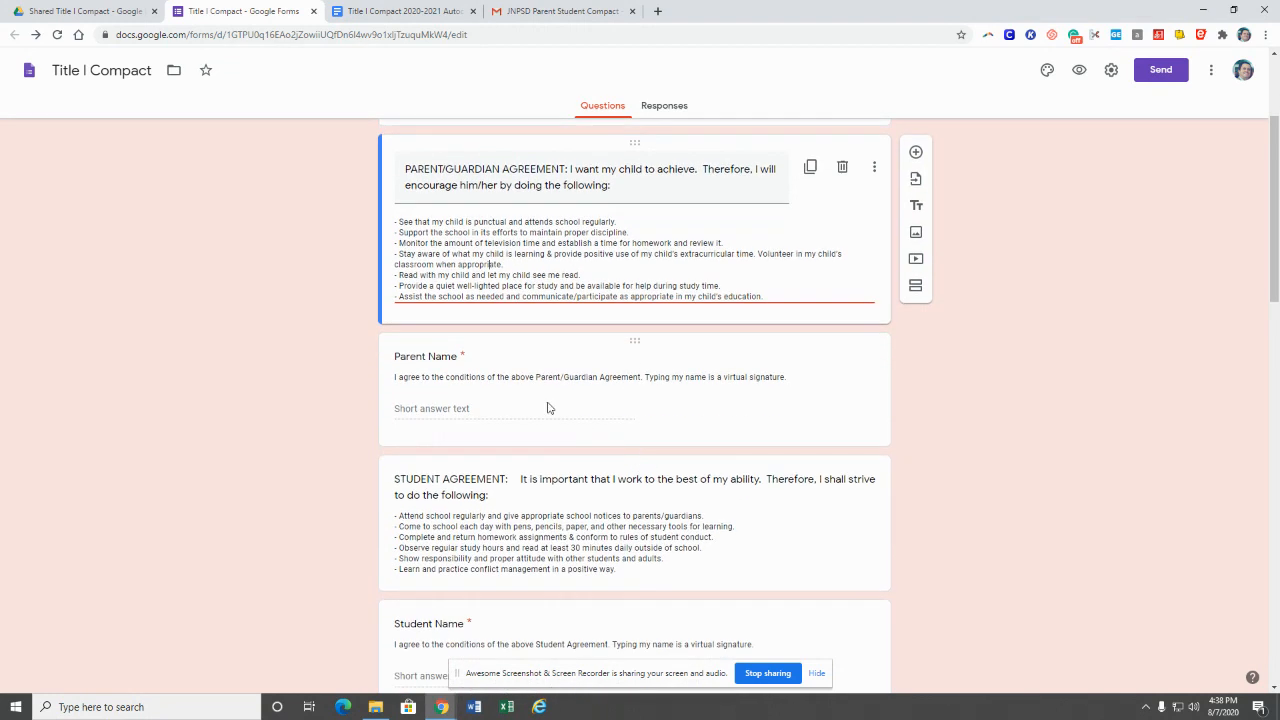
{"action": "left_click", "coordinate": [469, 376]}
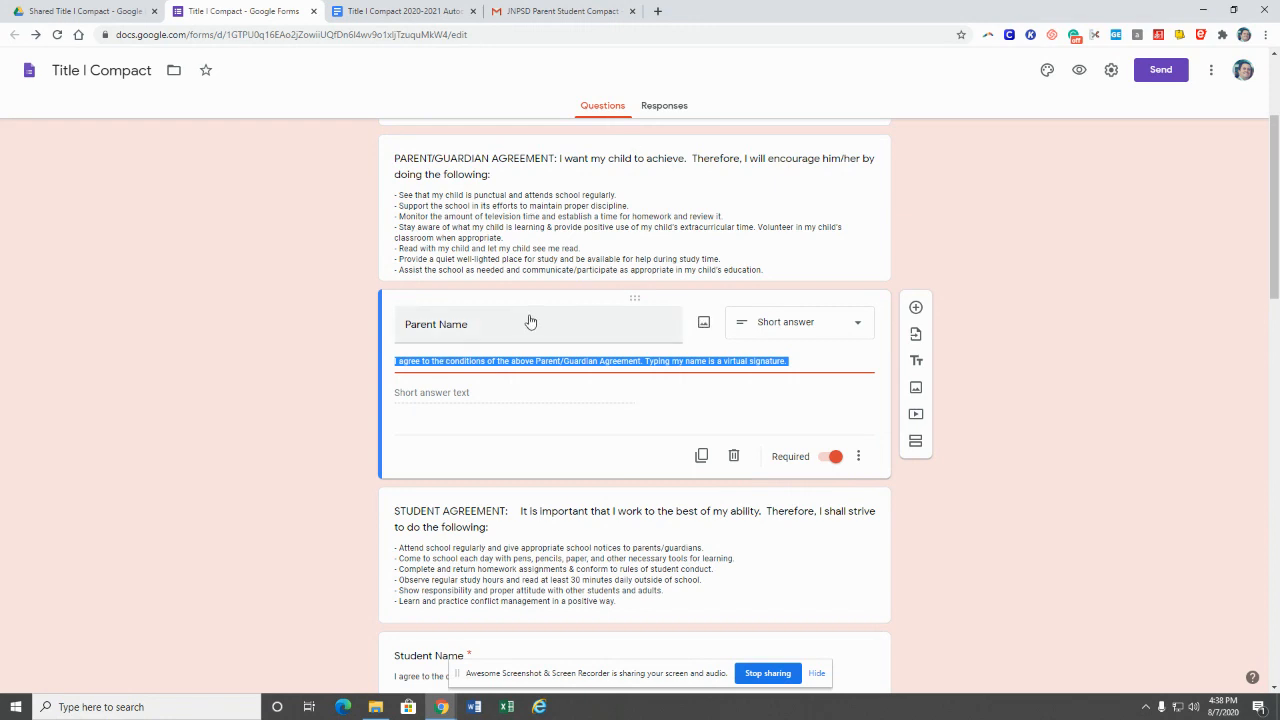
{"action": "scroll", "coordinate": [531, 312], "scroll_direction": "down", "scroll_amount": 3}
{"action": "left_click", "coordinate": [612, 250]}
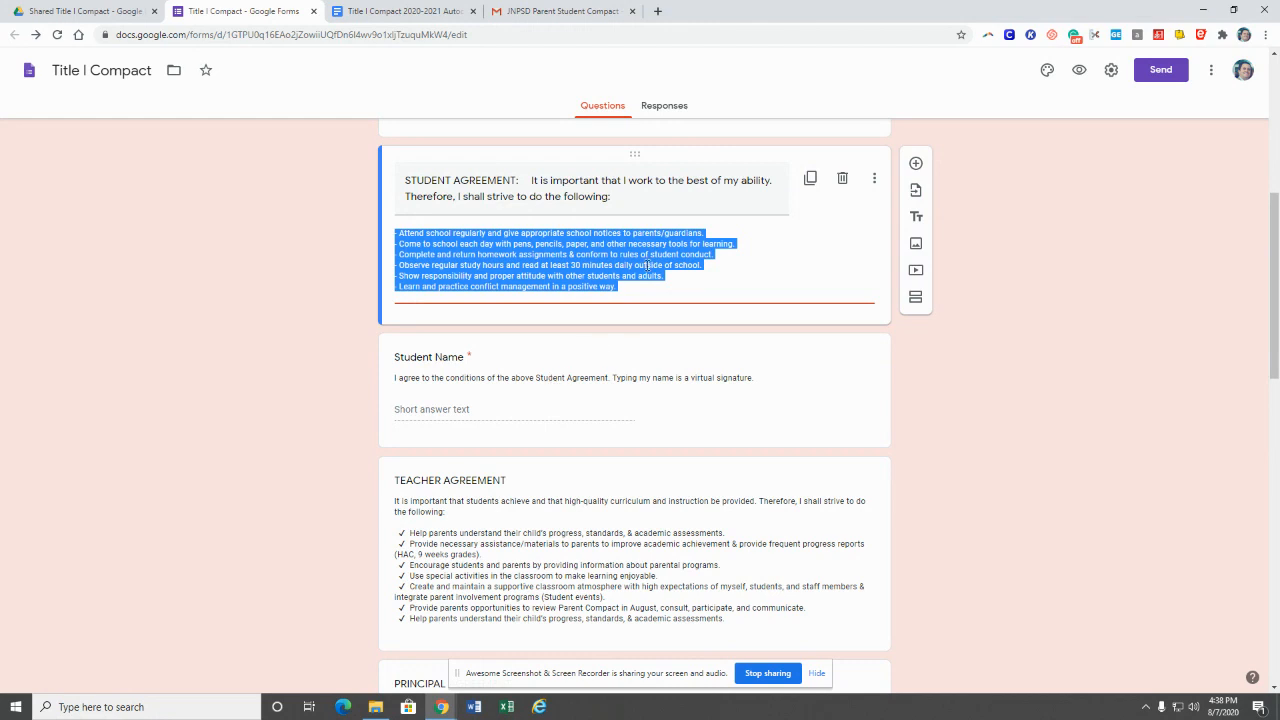
{"action": "left_click", "coordinate": [511, 409]}
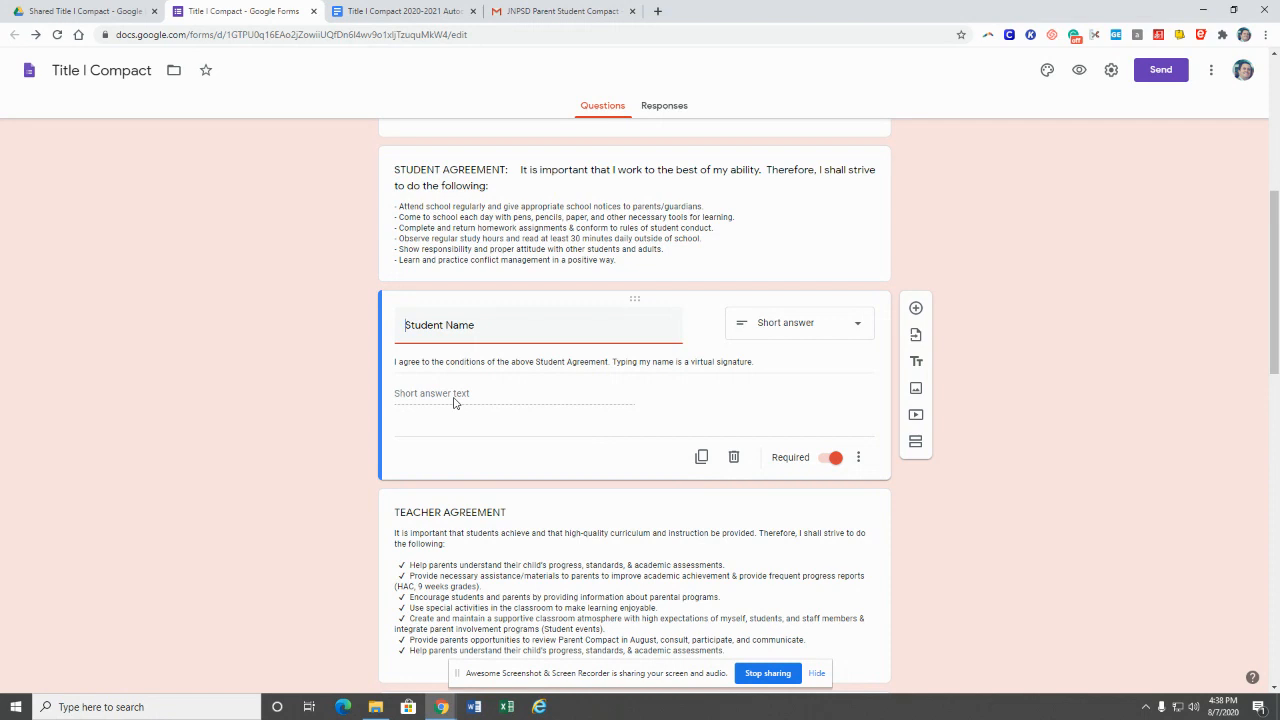
{"action": "scroll", "coordinate": [993, 460], "scroll_direction": "down", "scroll_amount": 3}
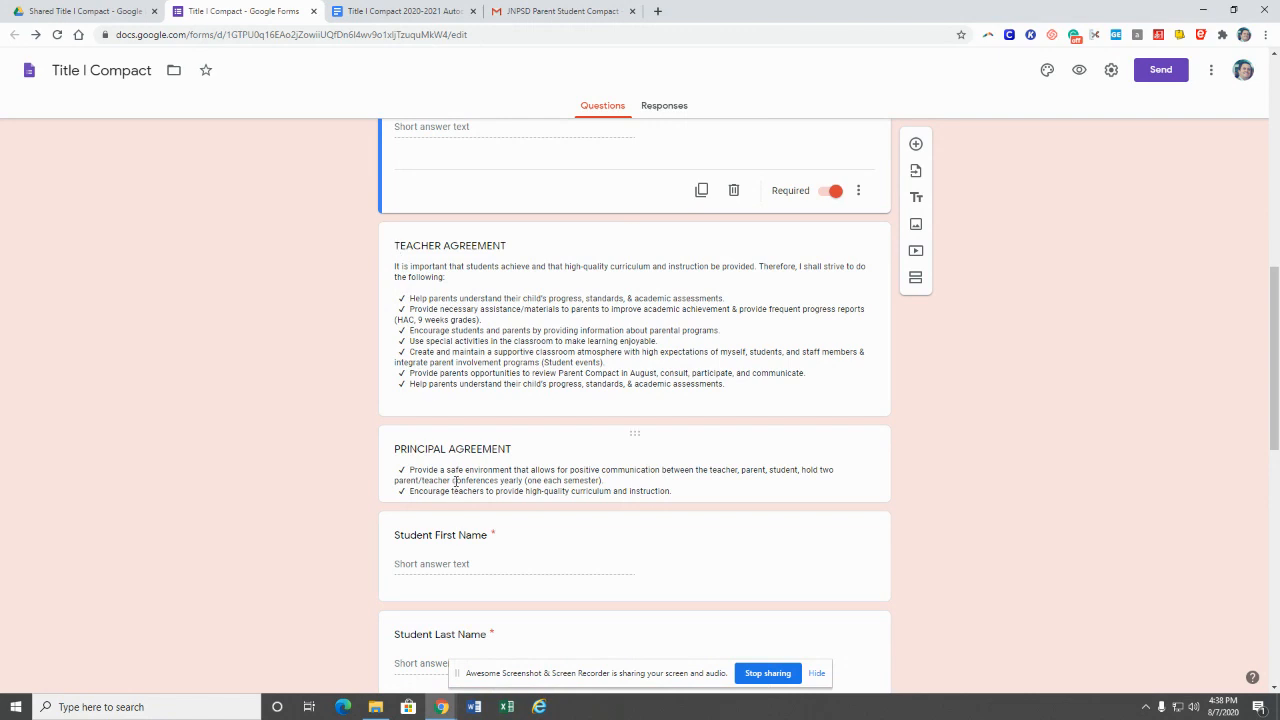
{"action": "scroll", "coordinate": [458, 484], "scroll_direction": "down", "scroll_amount": 1}
{"action": "scroll", "coordinate": [458, 484], "scroll_direction": "down", "scroll_amount": 1}
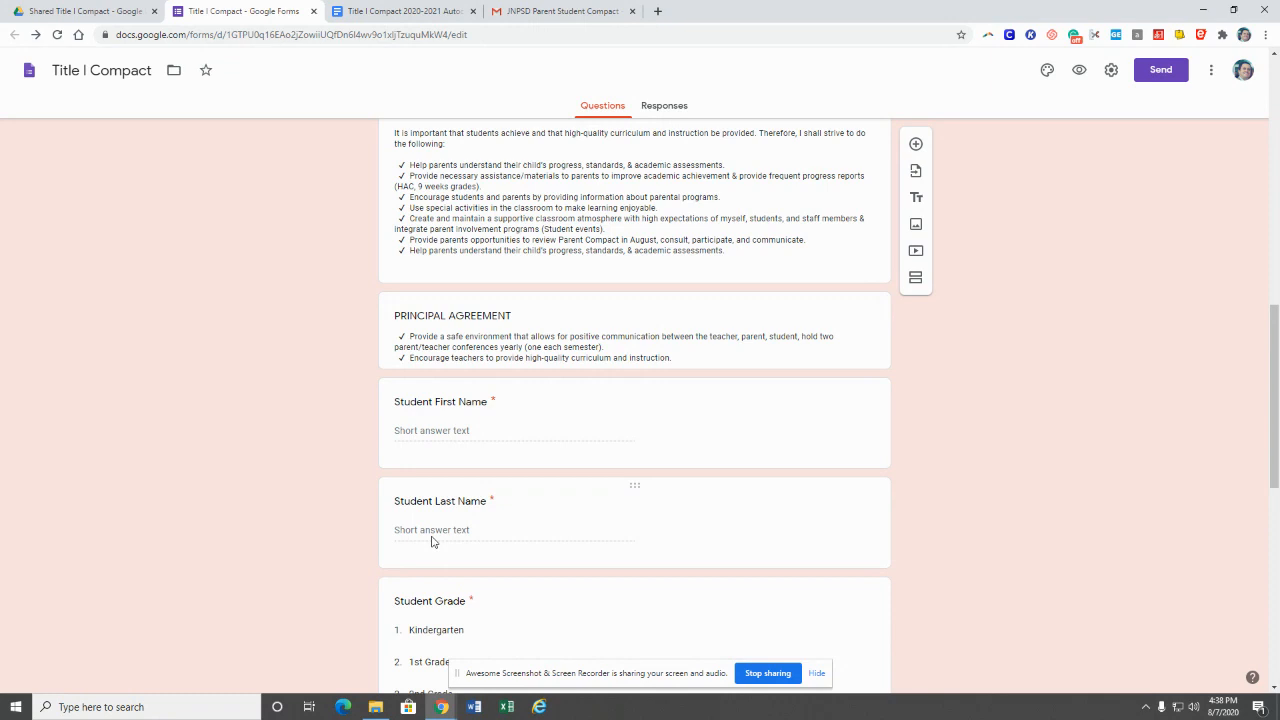
{"action": "scroll", "coordinate": [433, 542], "scroll_direction": "down", "scroll_amount": 5}
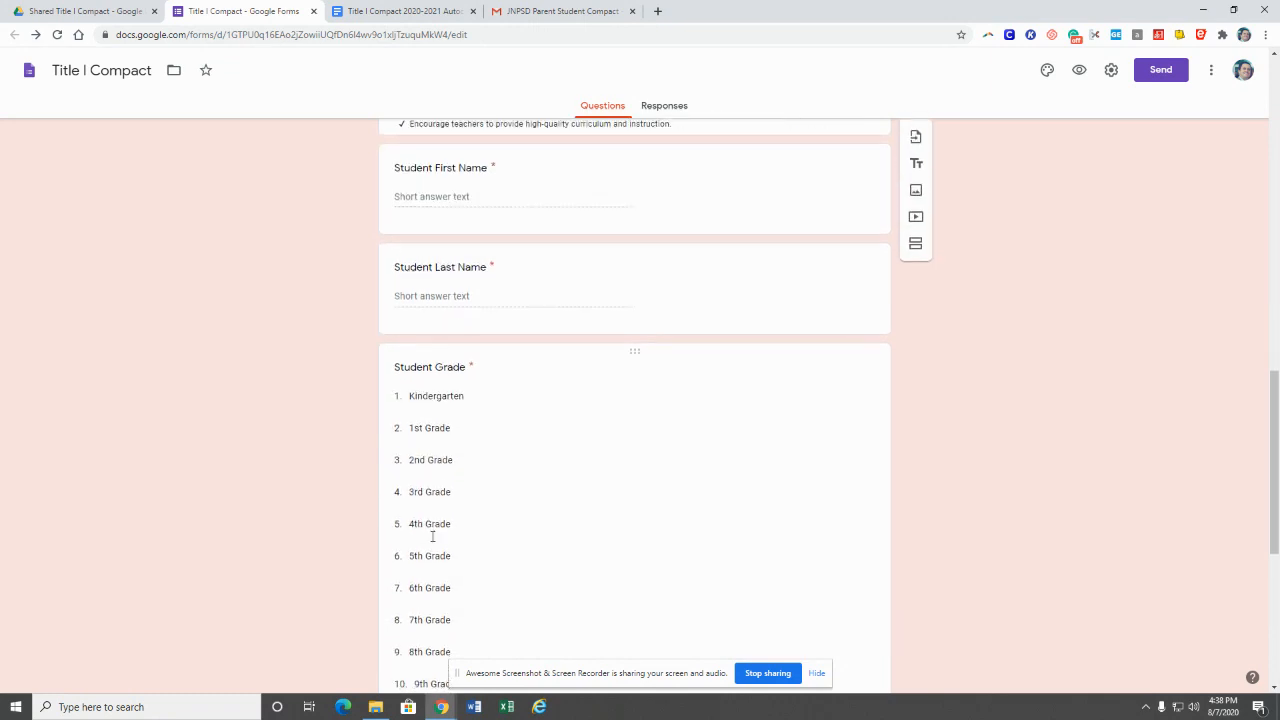
{"action": "scroll", "coordinate": [445, 530], "scroll_direction": "down", "scroll_amount": 3}
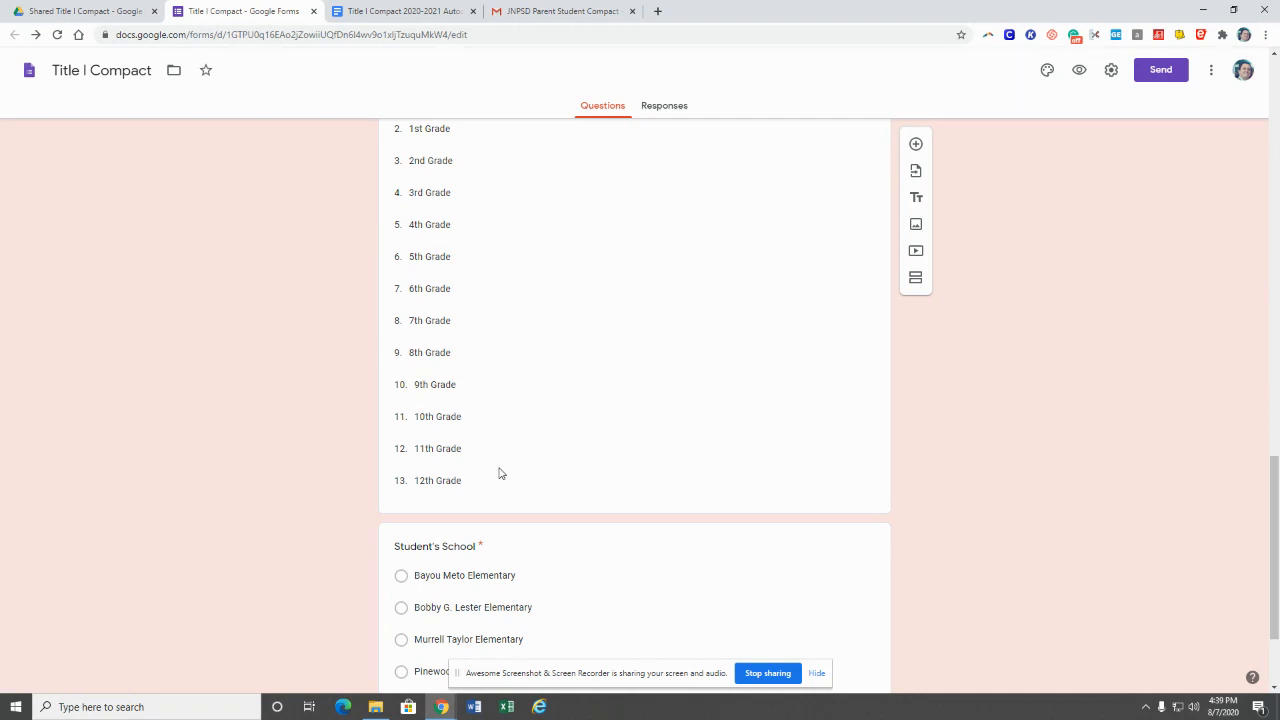
{"action": "scroll", "coordinate": [500, 473], "scroll_direction": "down", "scroll_amount": 2}
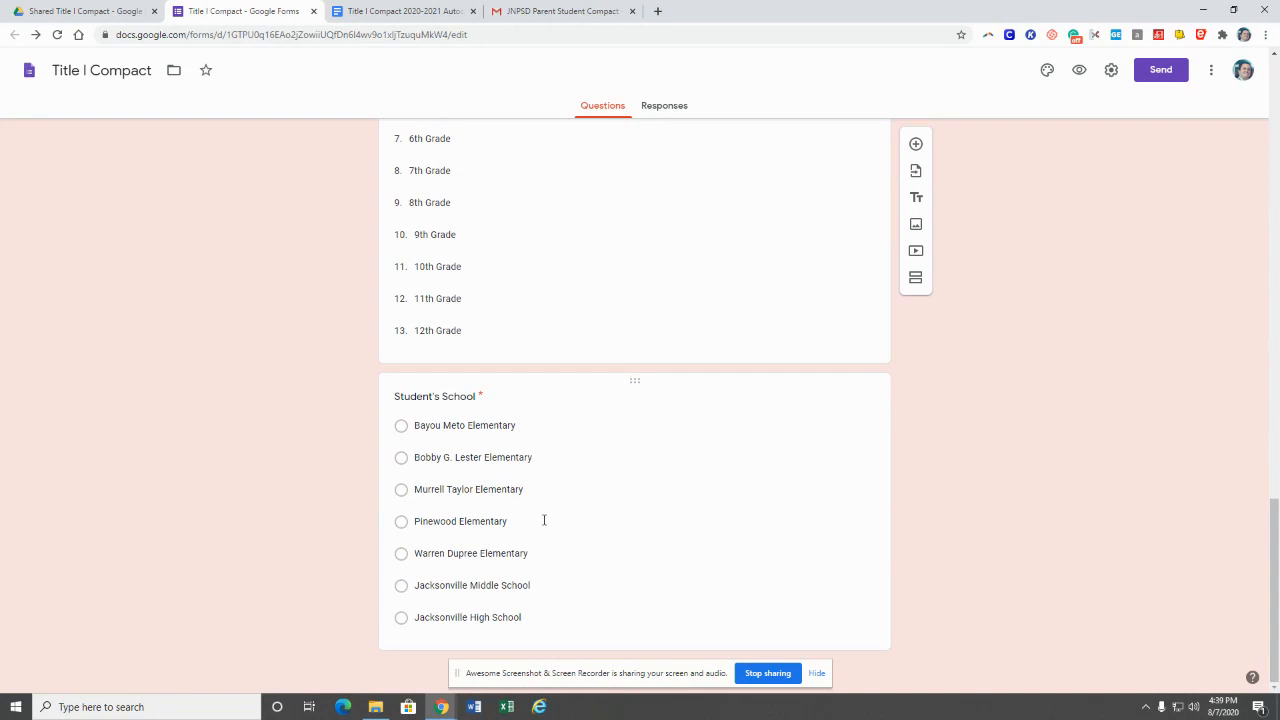
{"action": "scroll", "coordinate": [550, 524], "scroll_direction": "up", "scroll_amount": 20}
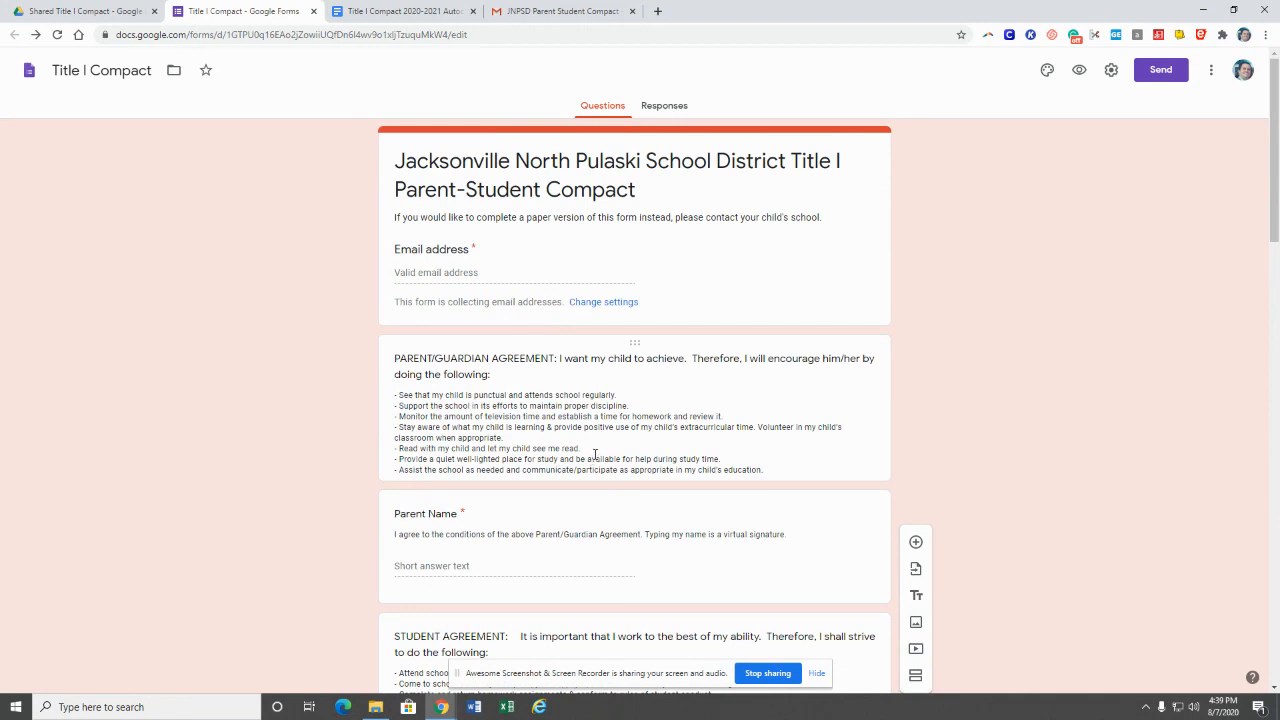
Step: Link the form's responses to a newly created Title I Compact (Responses) spreadsheet
{"action": "left_click", "coordinate": [671, 112]}
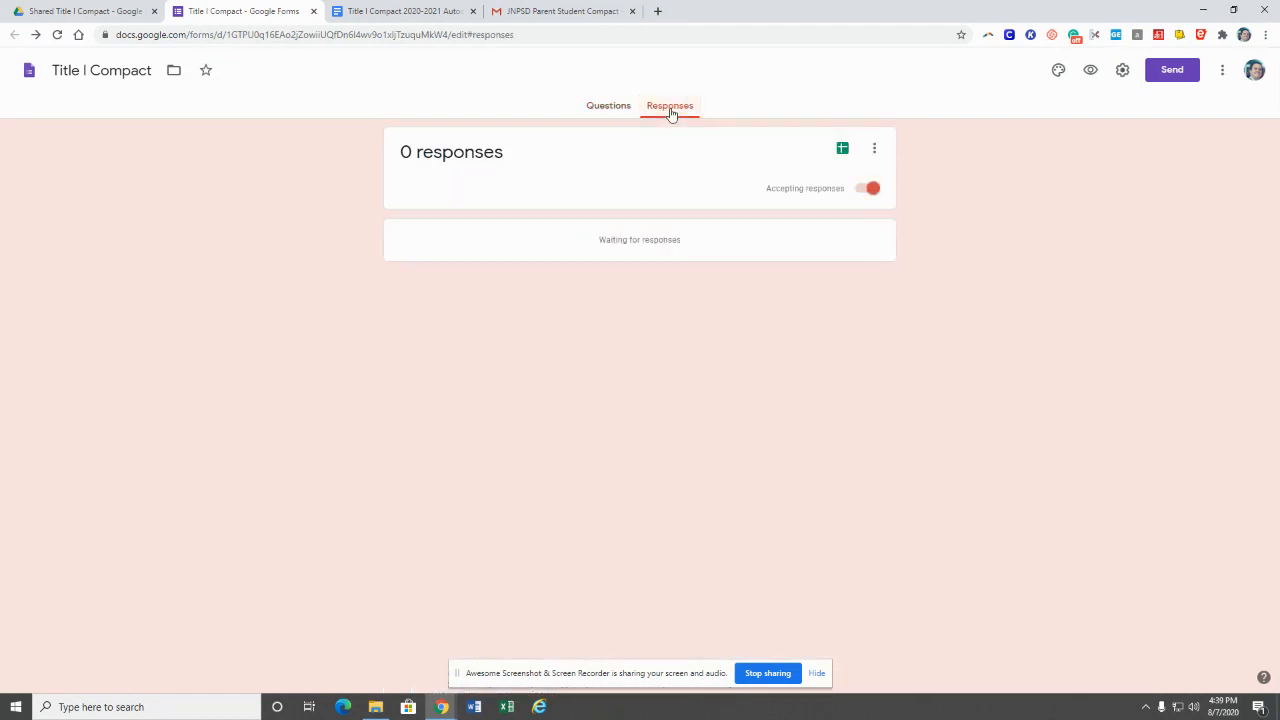
{"action": "left_click", "coordinate": [875, 152]}
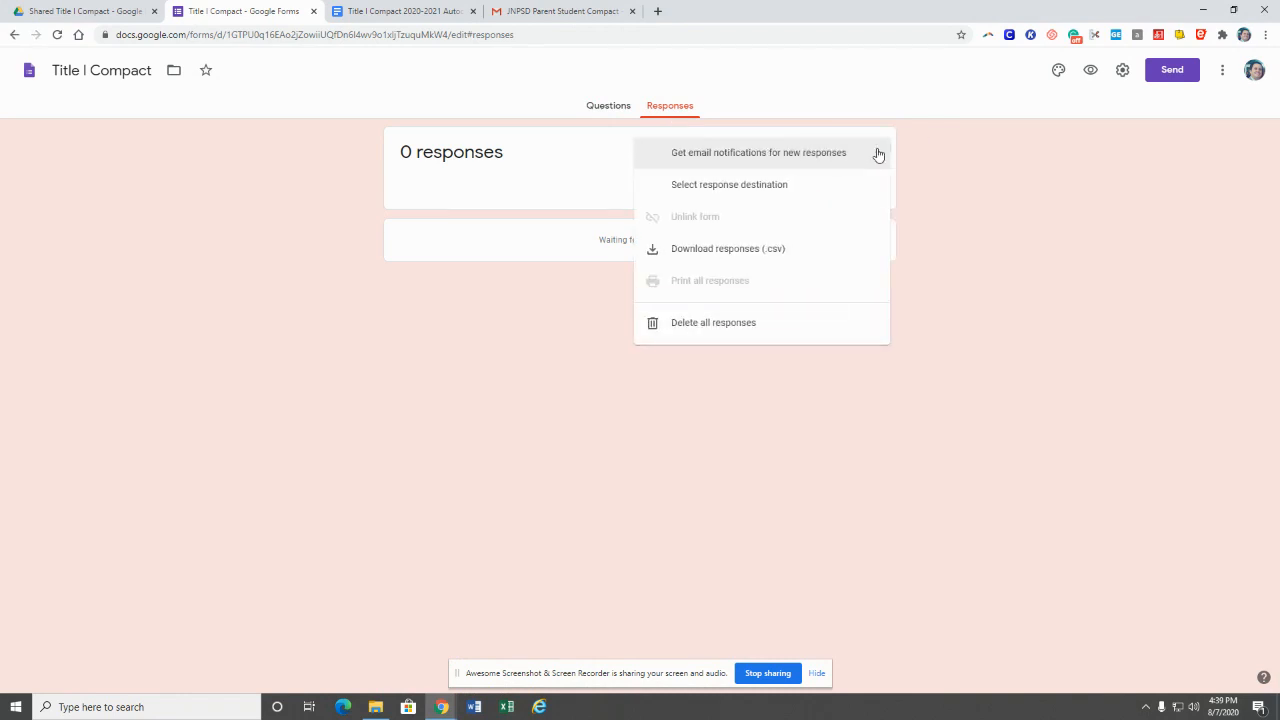
{"action": "left_click", "coordinate": [984, 166]}
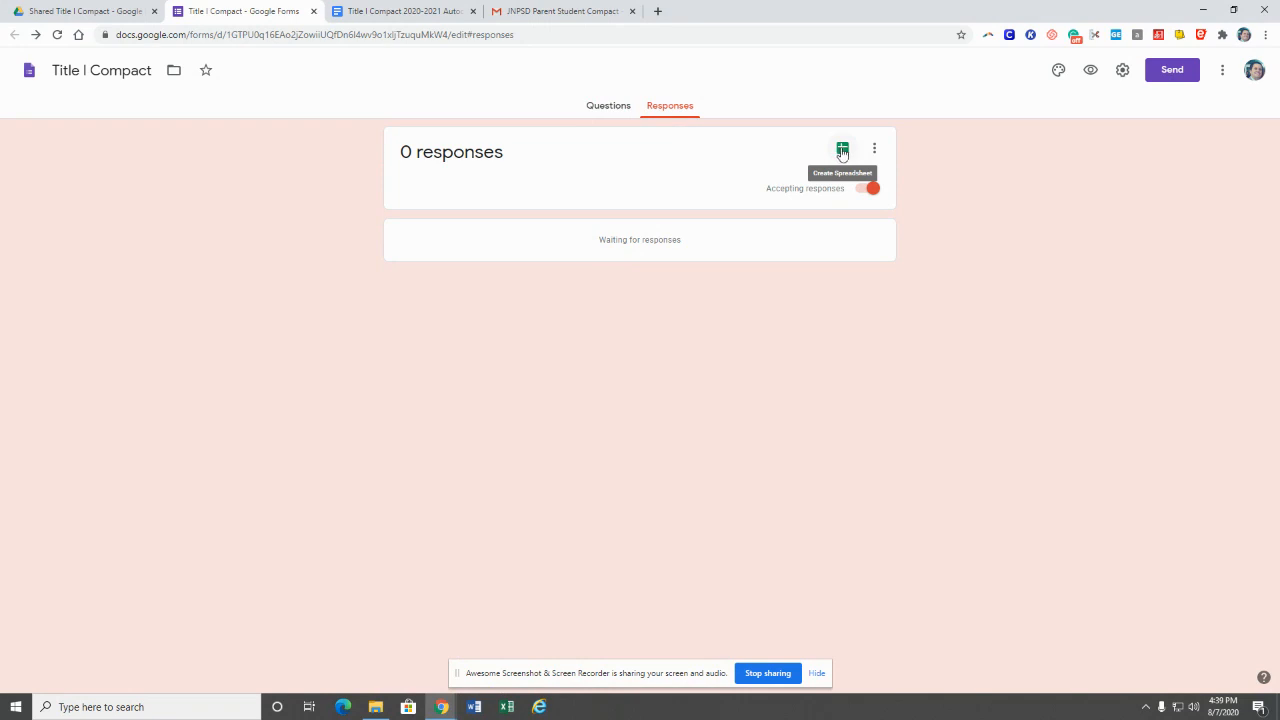
{"action": "left_click", "coordinate": [842, 150]}
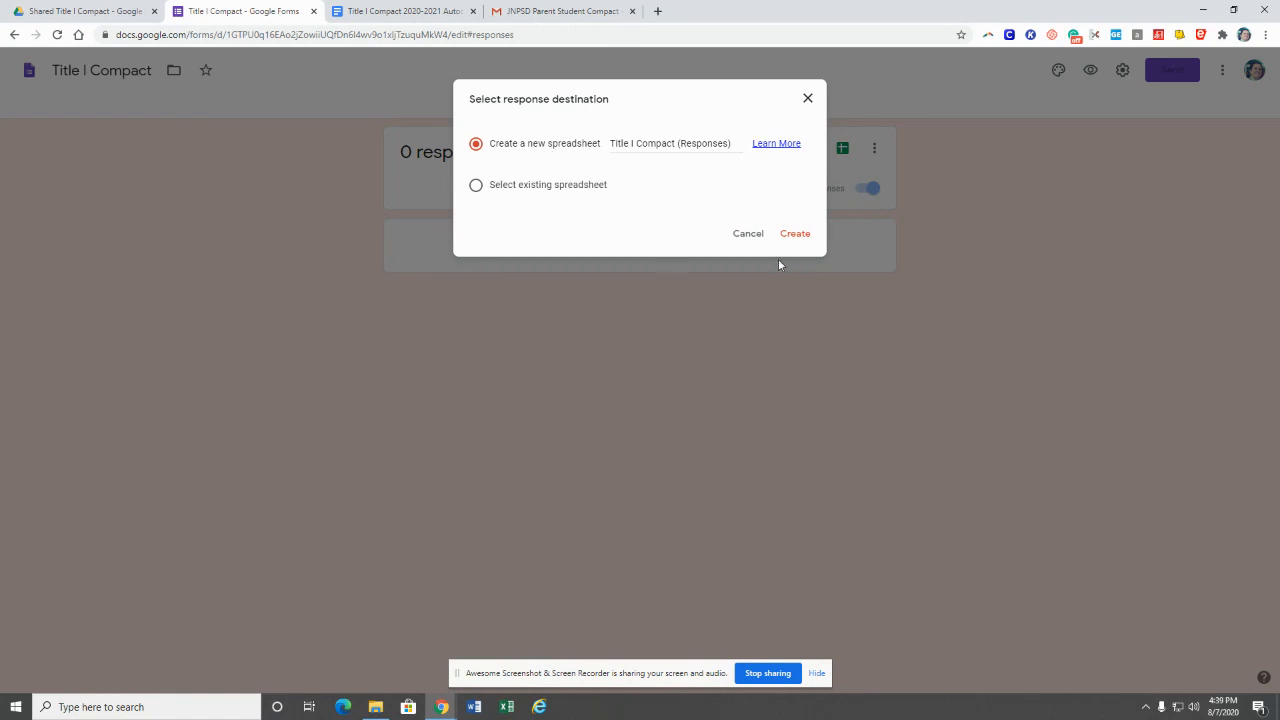
{"action": "left_click", "coordinate": [794, 236]}
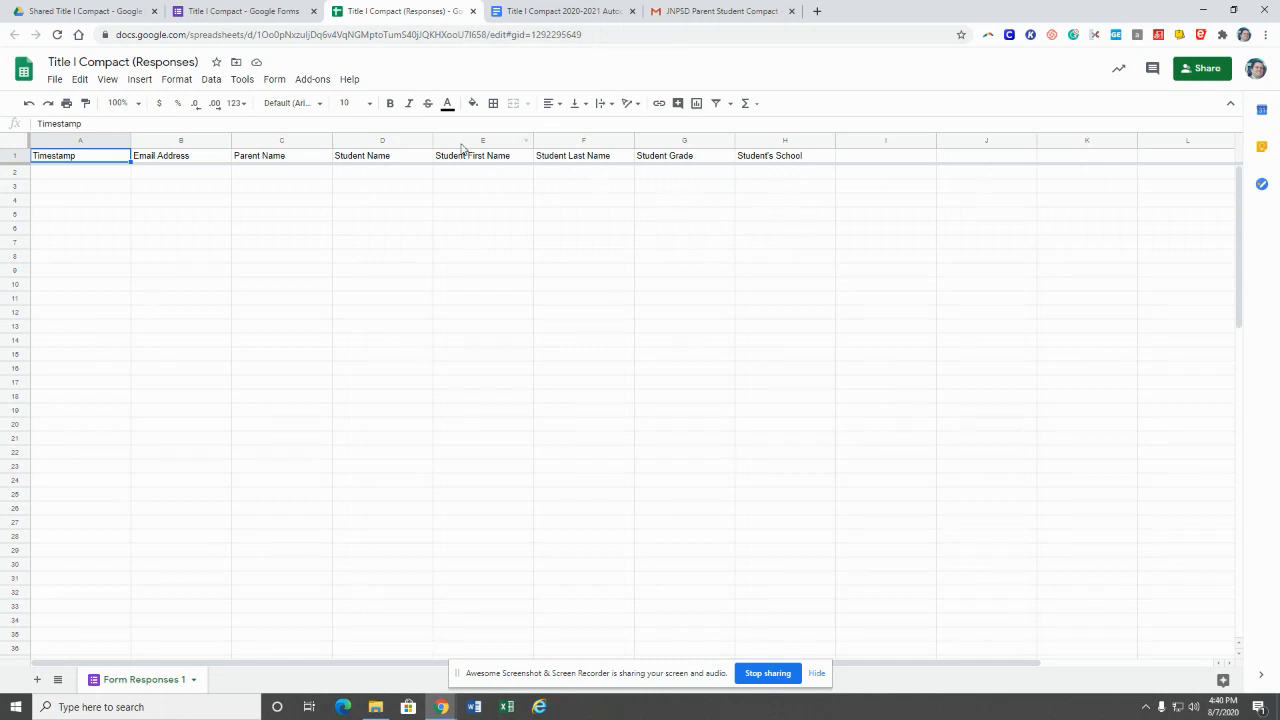
Step: Launch AutoCrat from Add-ons and start a new merge job at the Job name field
{"action": "left_click", "coordinate": [307, 85]}
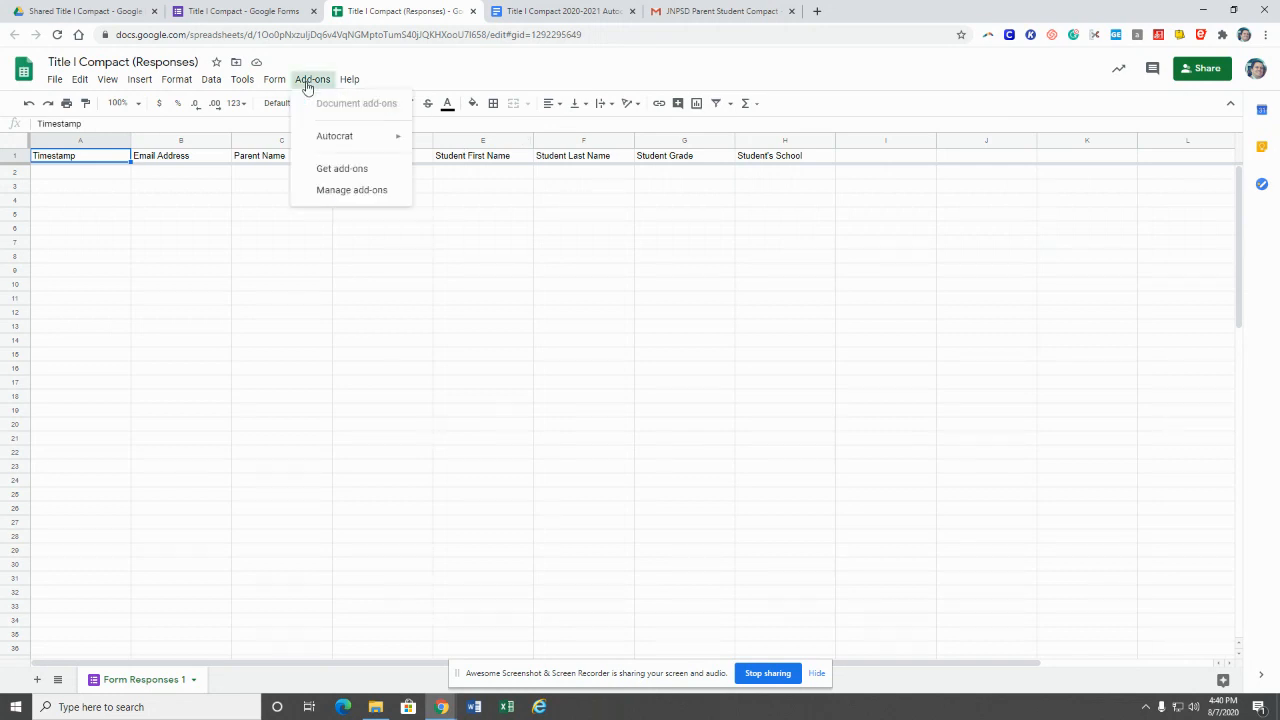
{"action": "mouse_move", "coordinate": [325, 146]}
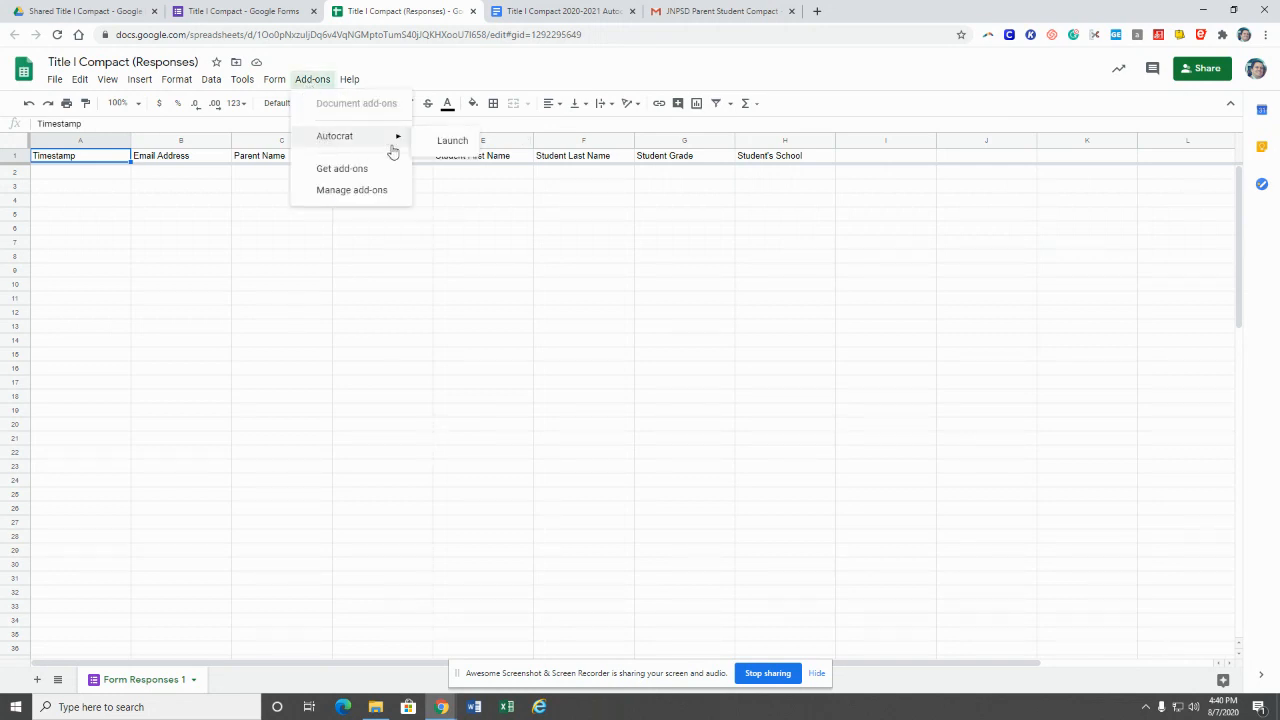
{"action": "left_click", "coordinate": [446, 141]}
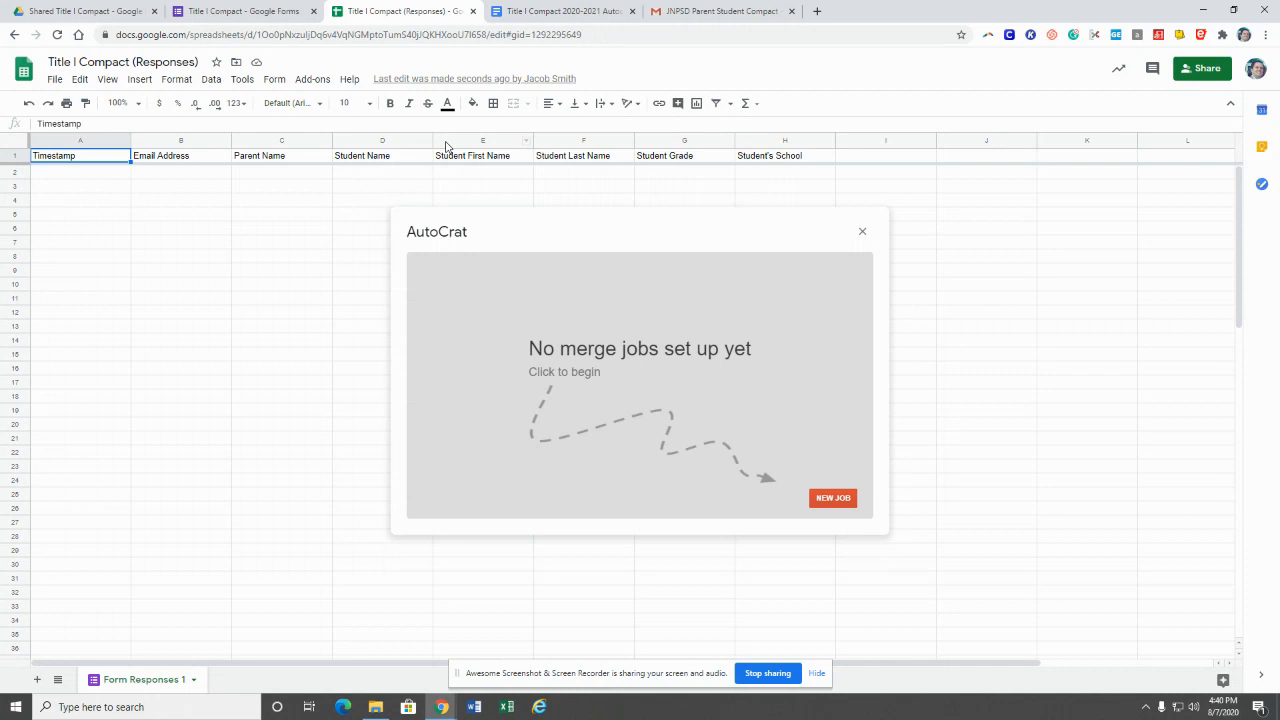
{"action": "left_click", "coordinate": [834, 499]}
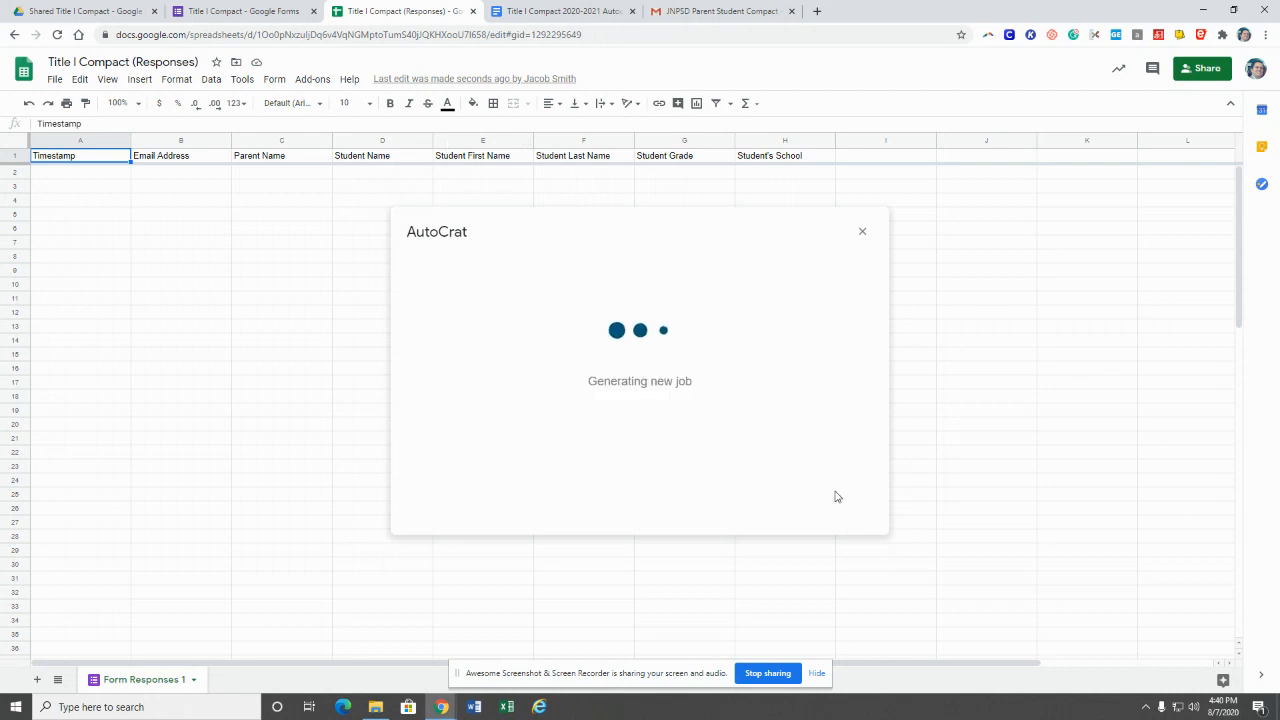
{"action": "left_click", "coordinate": [676, 320]}
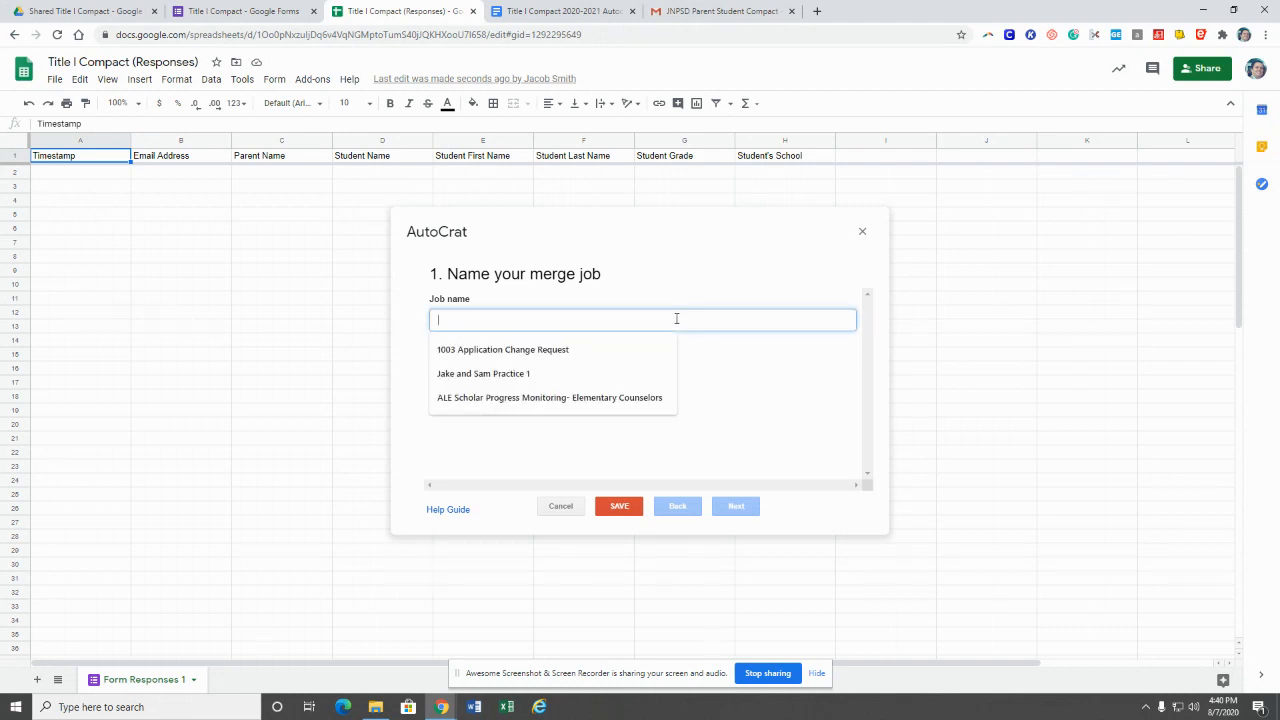
Step: Name the merge job 'Title I Compact 20-21' and continue to template selection
{"action": "type", "text": "Title I "}
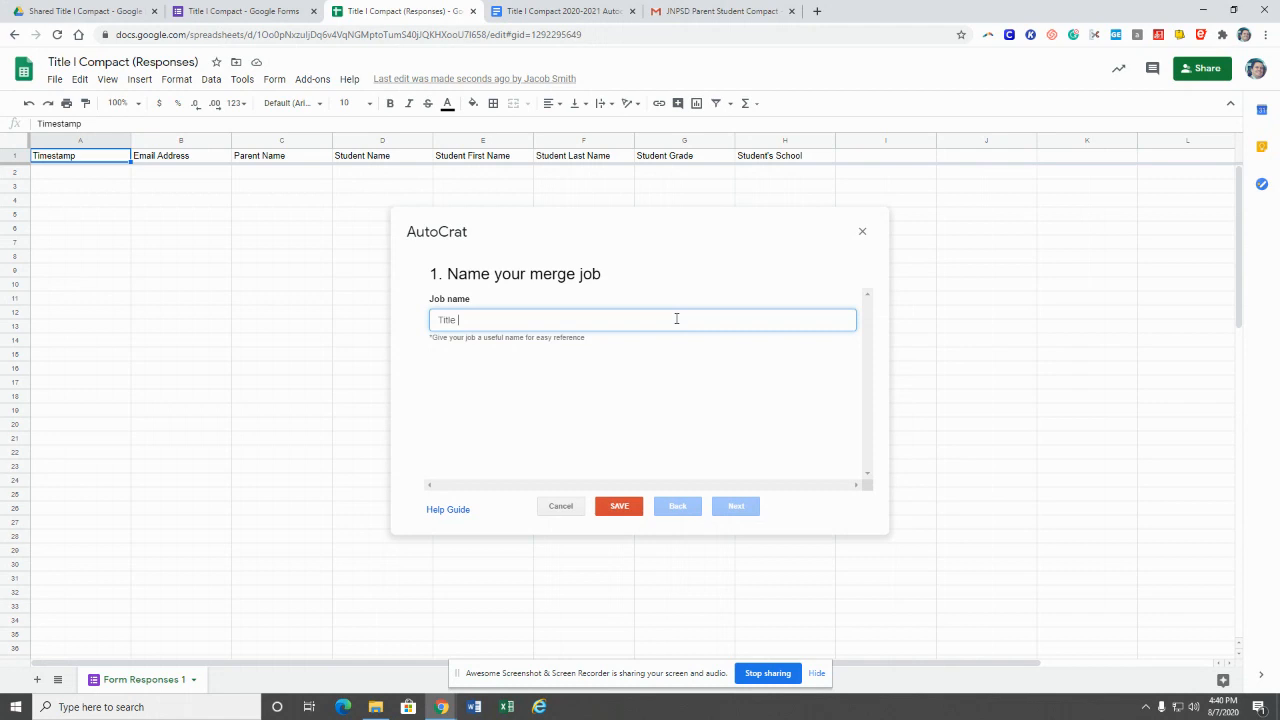
{"action": "type", "text": "Compact"}
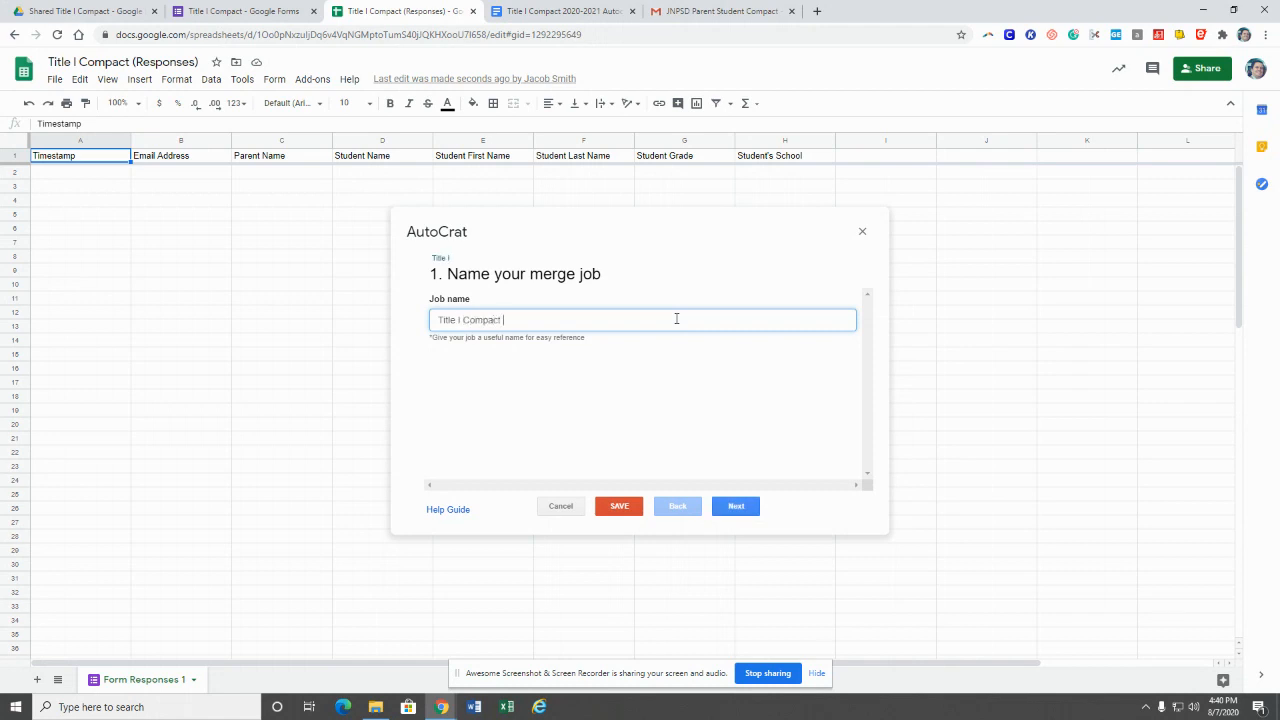
{"action": "type", "text": " 20-21"}
{"action": "left_click", "coordinate": [730, 507]}
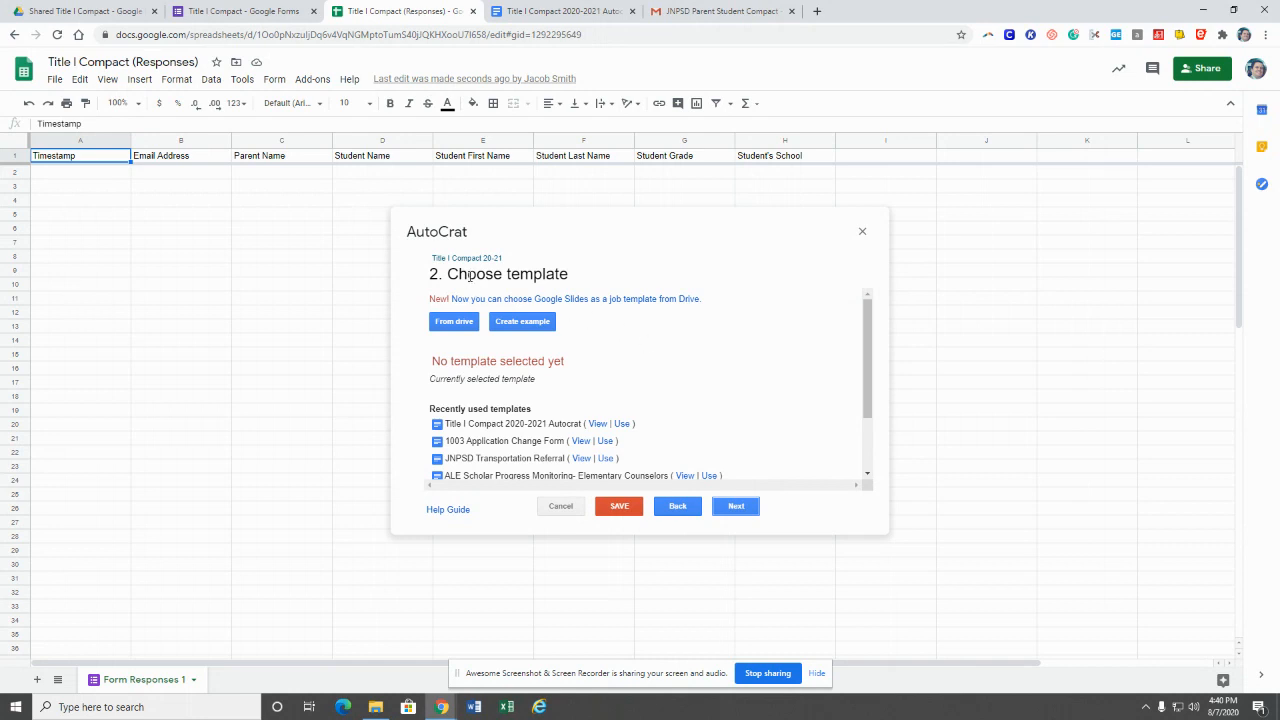
Step: Pick Title I Compact 2020-2021 Autocrat from Drive as the template and proceed to data mapping
{"action": "left_click", "coordinate": [450, 326]}
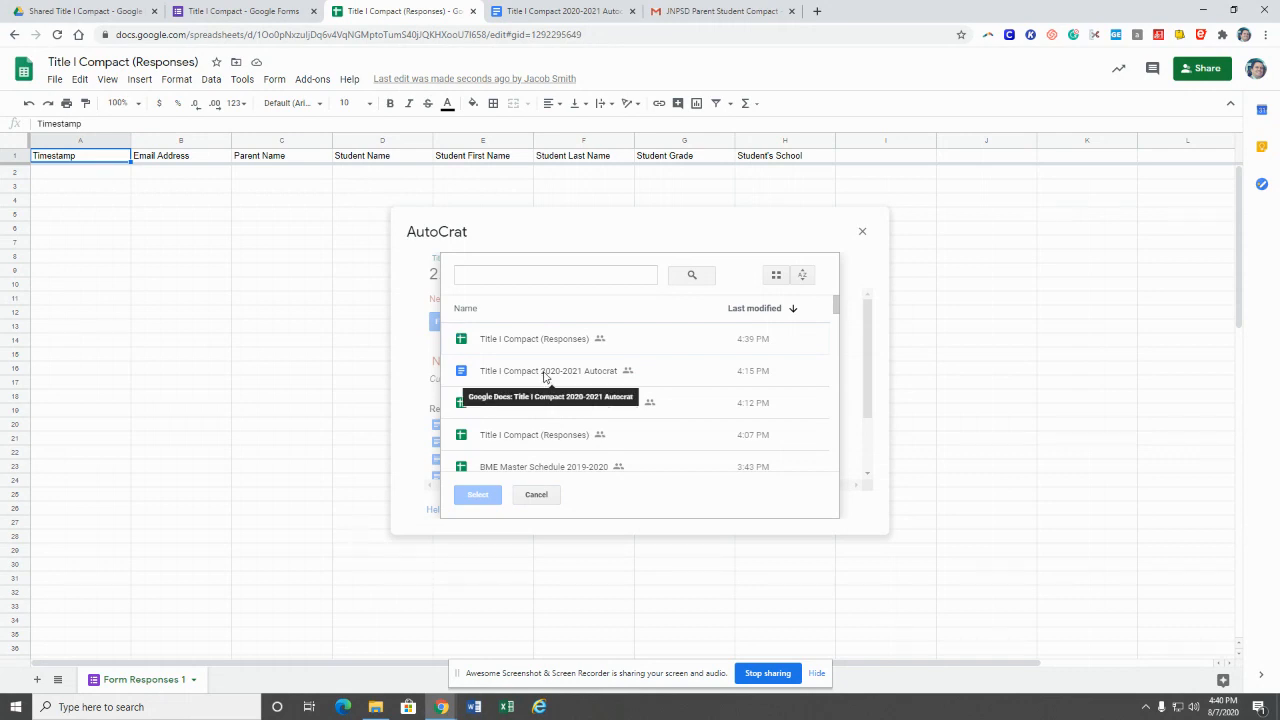
{"action": "left_click", "coordinate": [545, 375]}
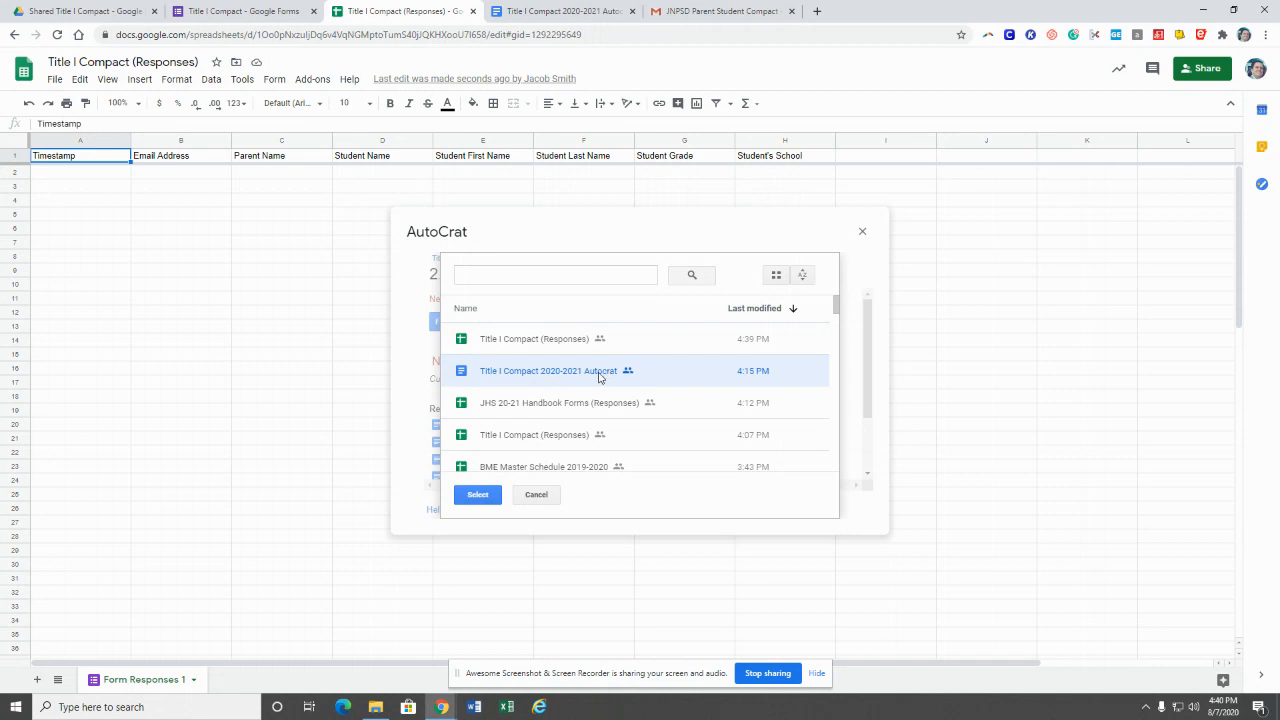
{"action": "left_click", "coordinate": [479, 496]}
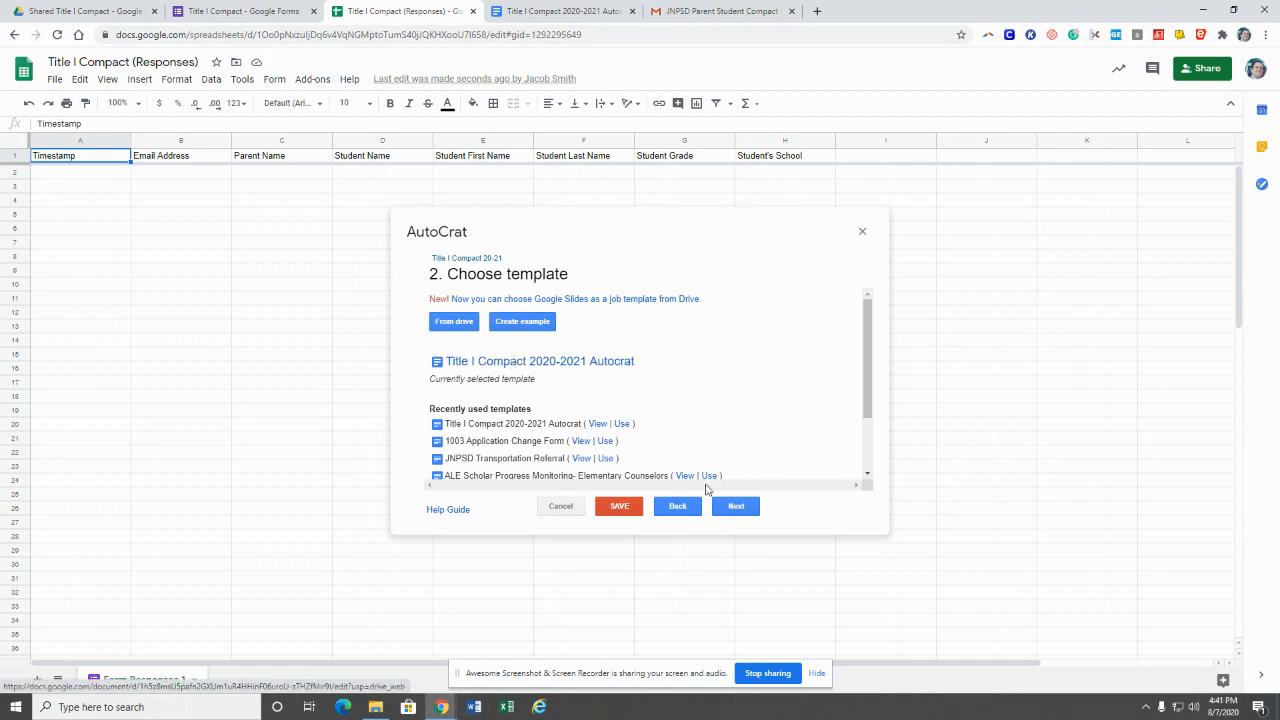
{"action": "left_click", "coordinate": [736, 508]}
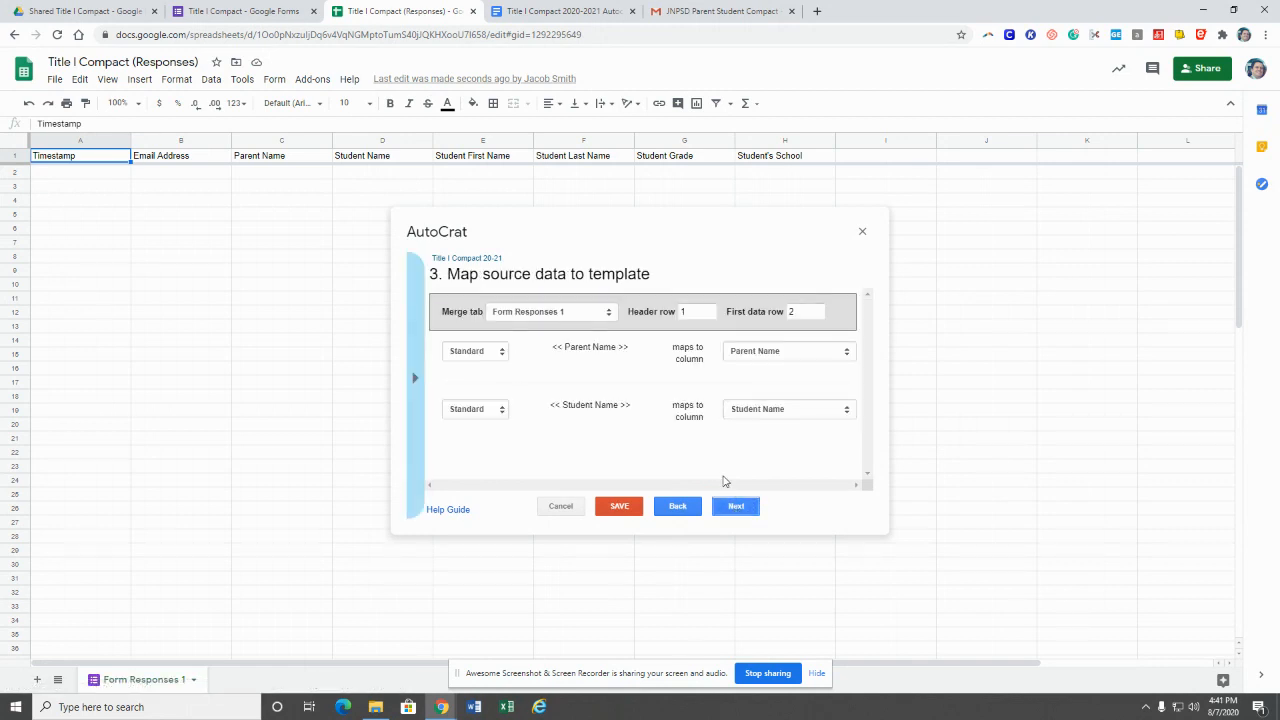
Step: Verify the Parent Name and Student Name tags map to their matching sheet columns, then continue
{"action": "left_click_drag", "start_coordinate": [449, 274], "coordinate": [660, 286]}
{"action": "left_click", "coordinate": [660, 279]}
{"action": "double_click", "coordinate": [556, 346]}
{"action": "double_click", "coordinate": [622, 346]}
{"action": "double_click", "coordinate": [556, 405]}
{"action": "double_click", "coordinate": [626, 405]}
{"action": "left_click", "coordinate": [250, 160]}
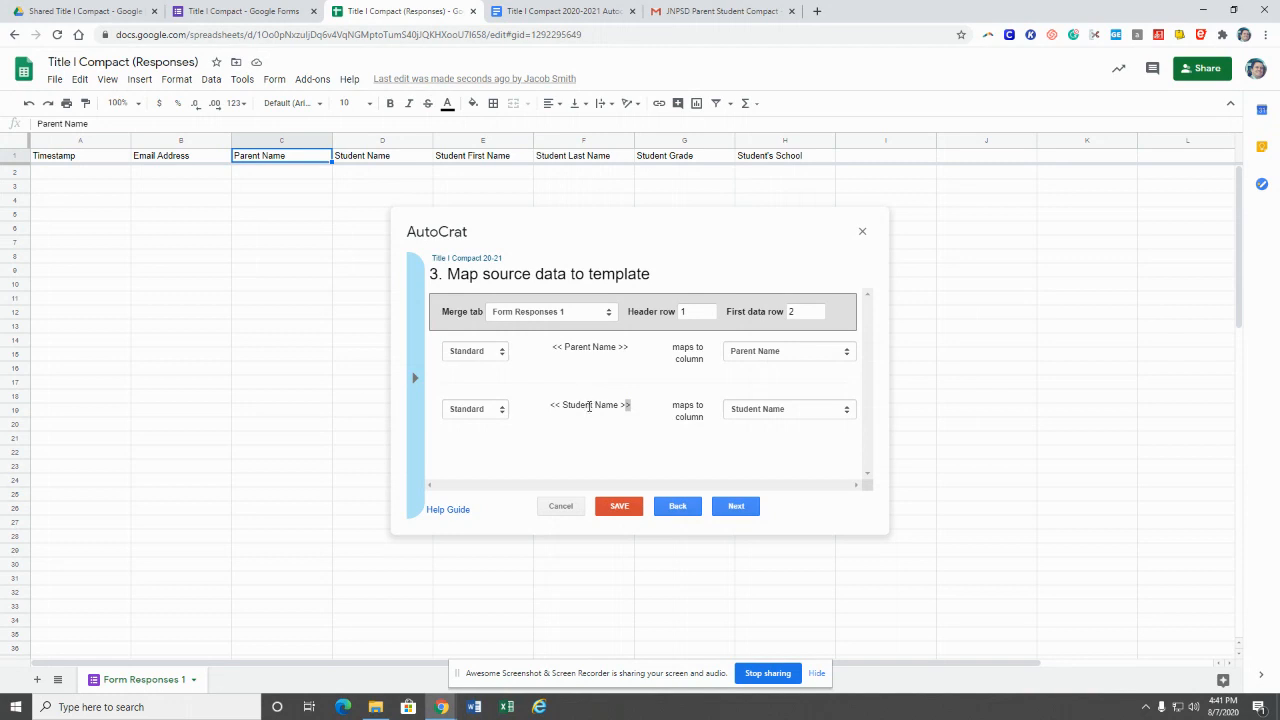
{"action": "left_click", "coordinate": [589, 405]}
{"action": "left_click", "coordinate": [735, 507]}
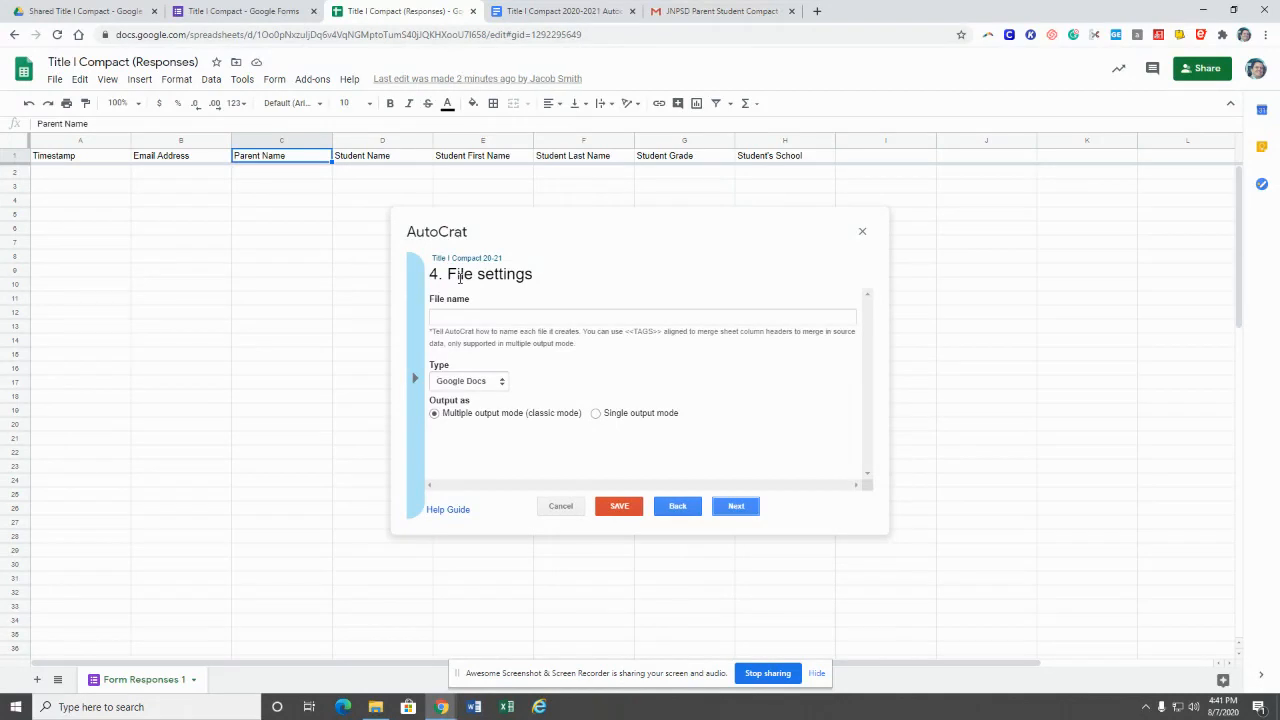
Step: Enter the output file name '<<Building Name>>; Grade <<Student Grade>>'
{"action": "left_click", "coordinate": [453, 319]}
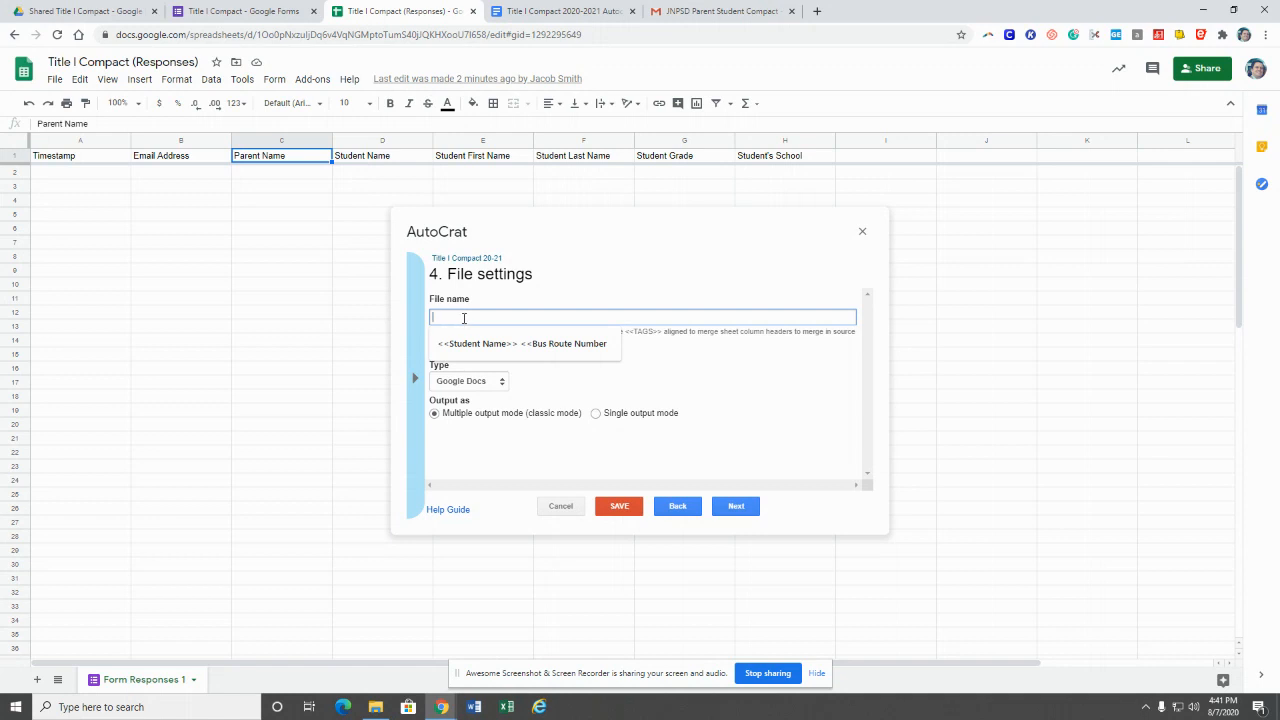
{"action": "left_click", "coordinate": [641, 292]}
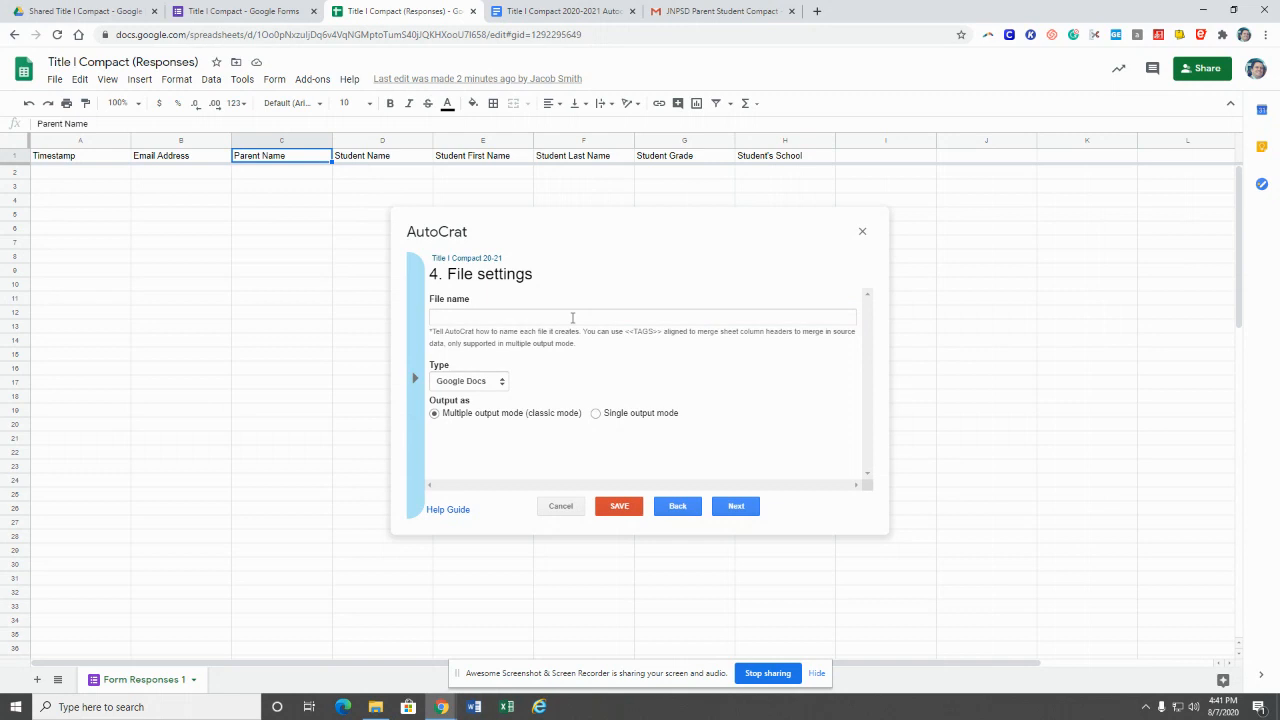
{"action": "left_click", "coordinate": [572, 318]}
{"action": "type", "text": "<<Bul"}
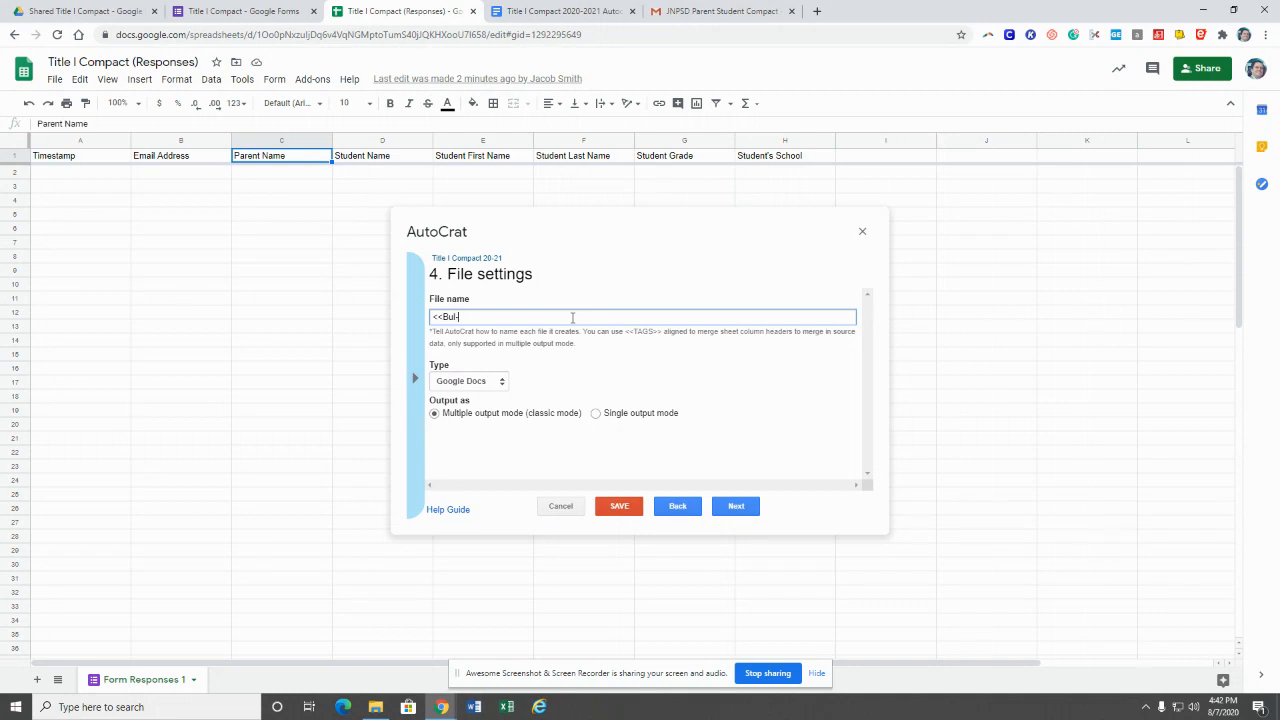
{"action": "key", "text": "BackSpace"}
{"action": "type", "text": "ilding Name>>;"}
{"action": "type", "text": "Grade"}
{"action": "type", "text": "<<Student Grade>>"}
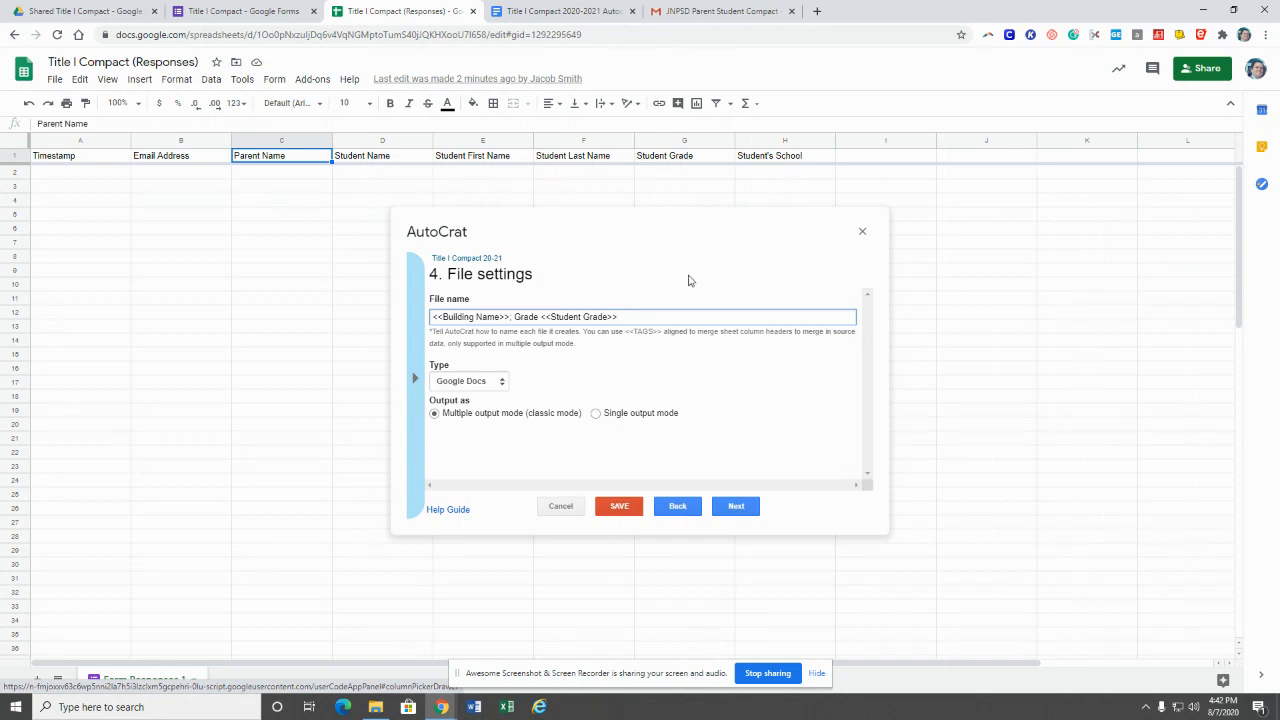
Step: Replace the Building Name tag with 'Student's School' and set the output type to PDF
{"action": "left_click_drag", "start_coordinate": [441, 317], "coordinate": [499, 319]}
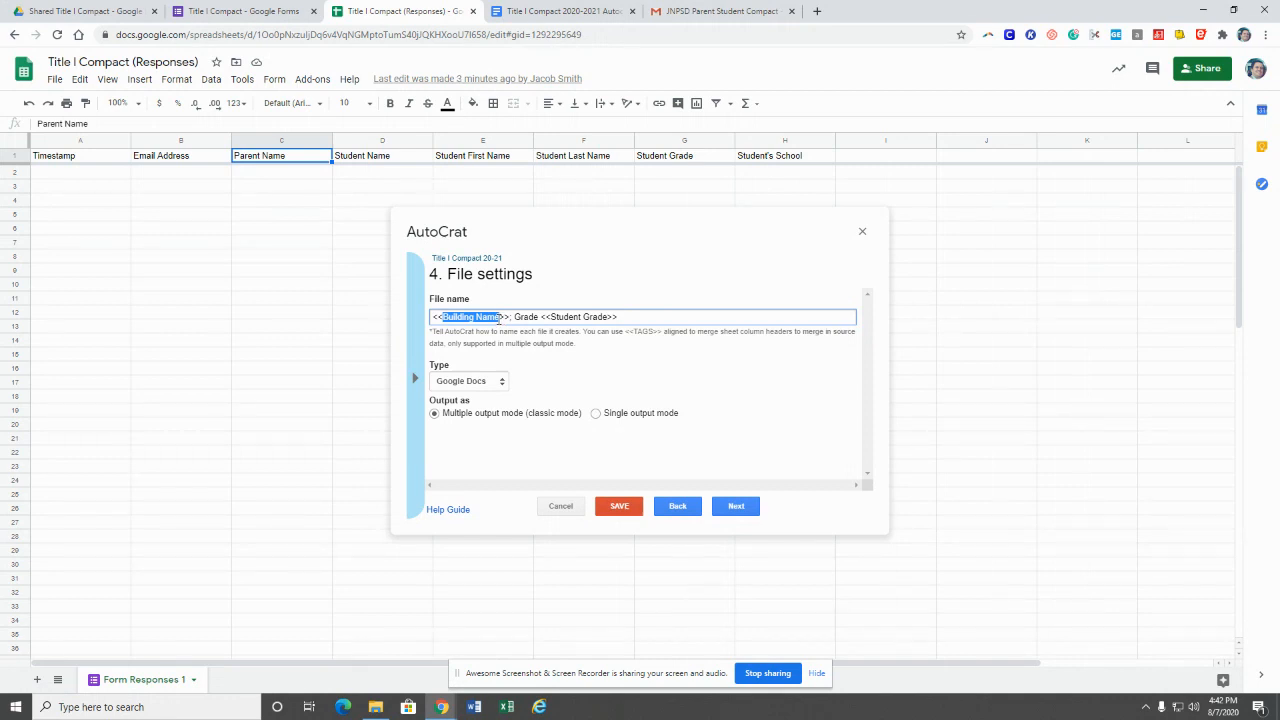
{"action": "type", "text": "Student's"}
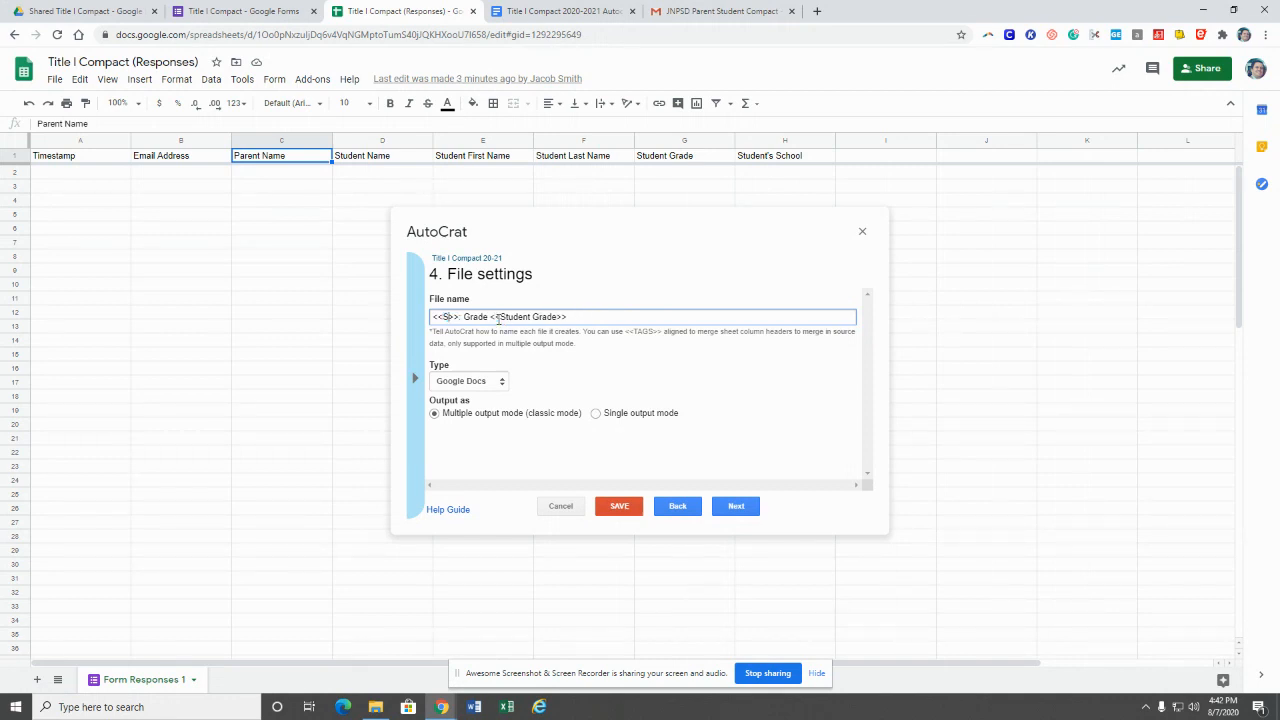
{"action": "type", "text": " School"}
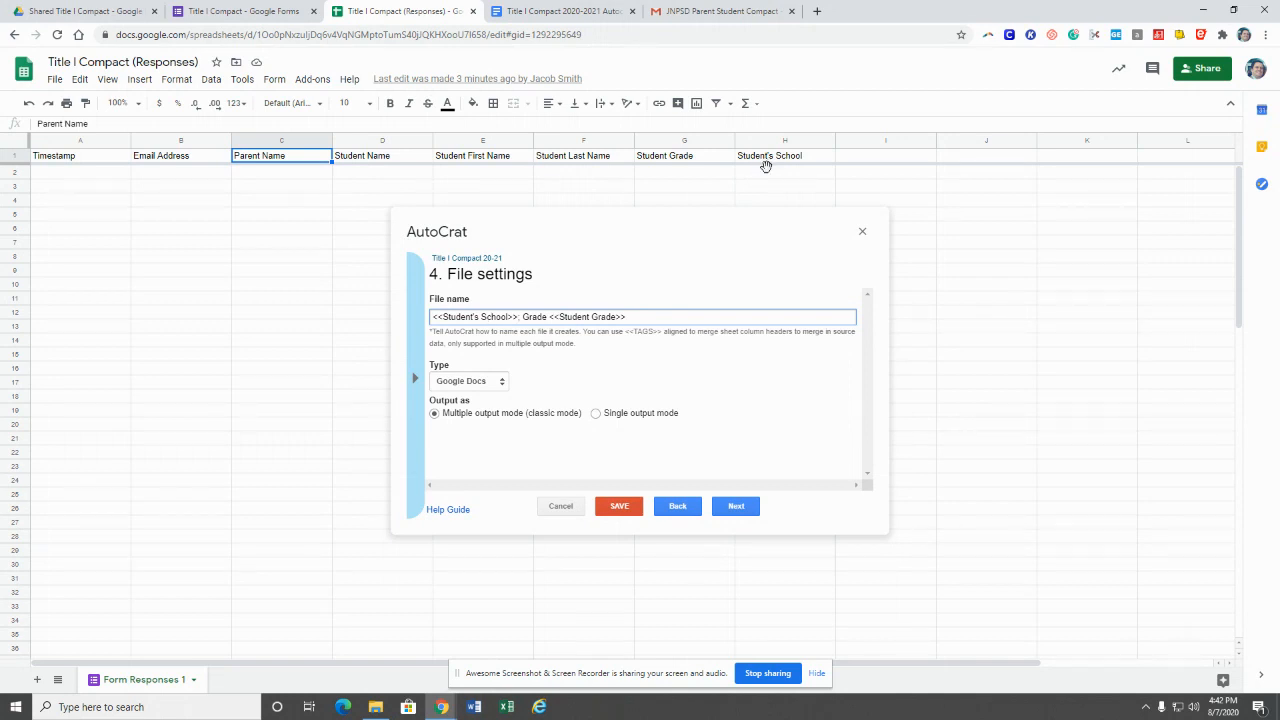
{"action": "left_click", "coordinate": [488, 390]}
{"action": "left_click", "coordinate": [455, 405]}
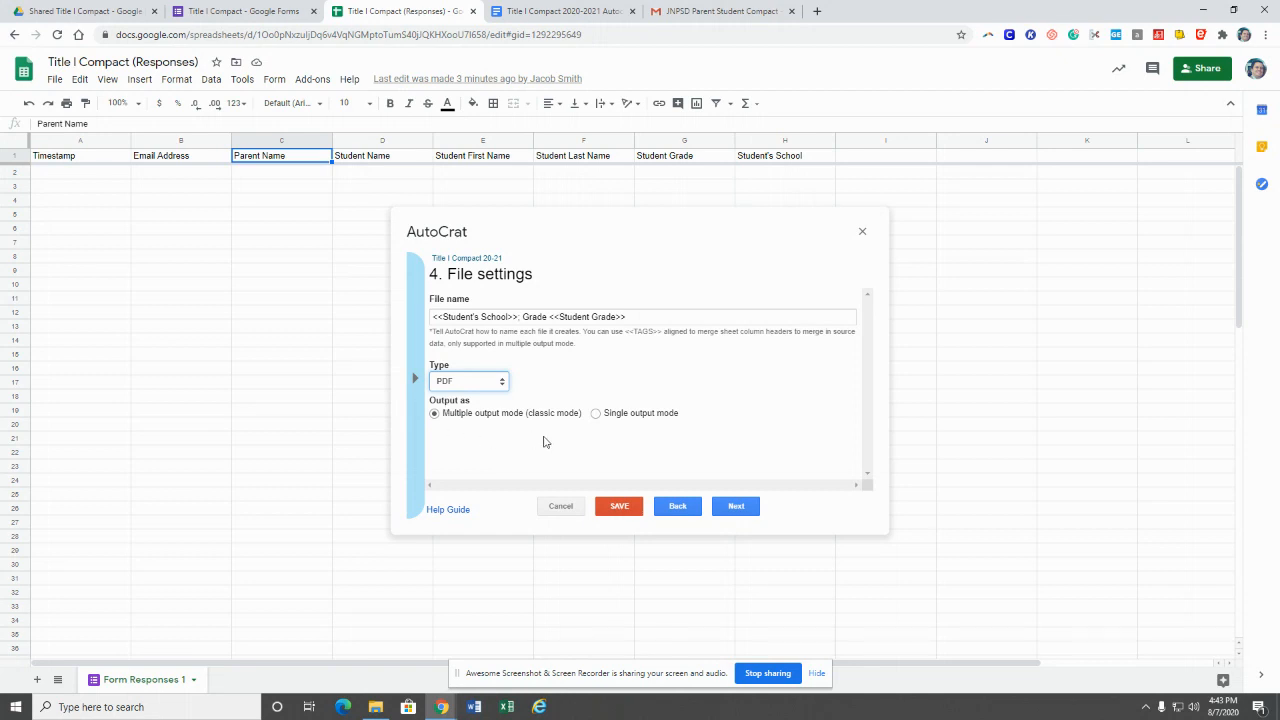
{"action": "left_click", "coordinate": [740, 509]}
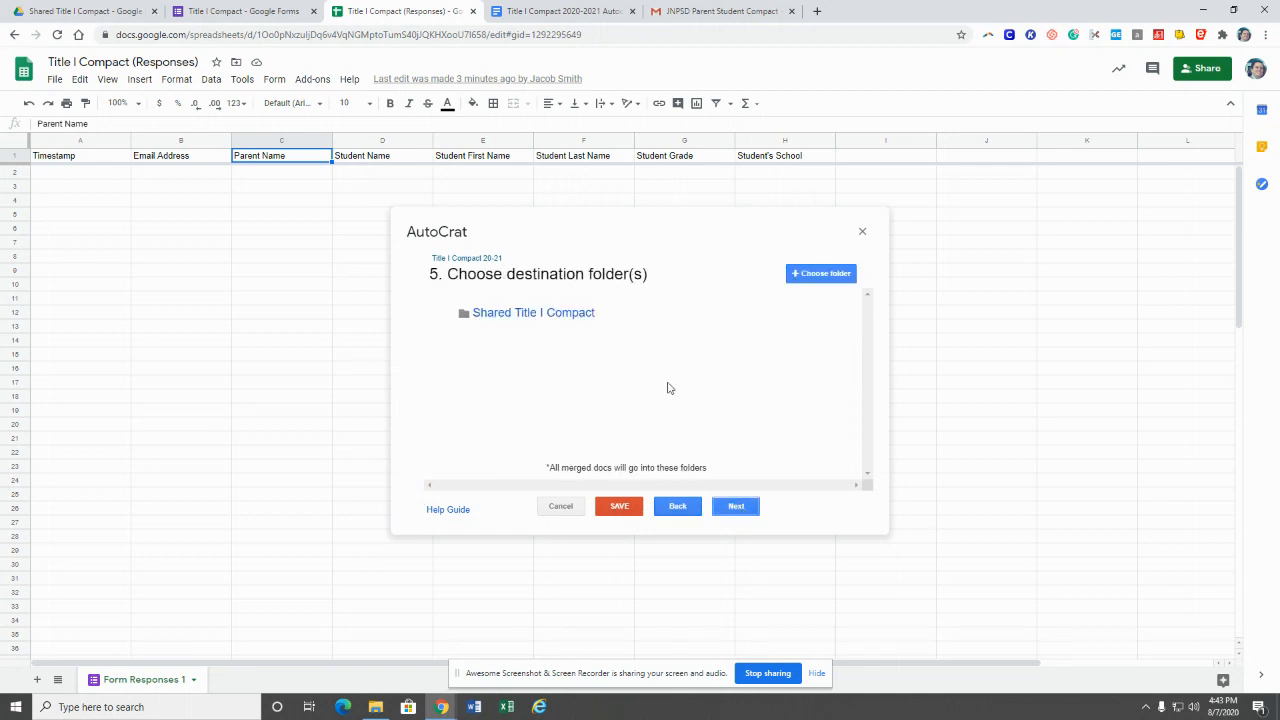
Step: Skip past the destination folder, dynamic folder reference and merge condition steps
{"action": "left_click", "coordinate": [735, 506]}
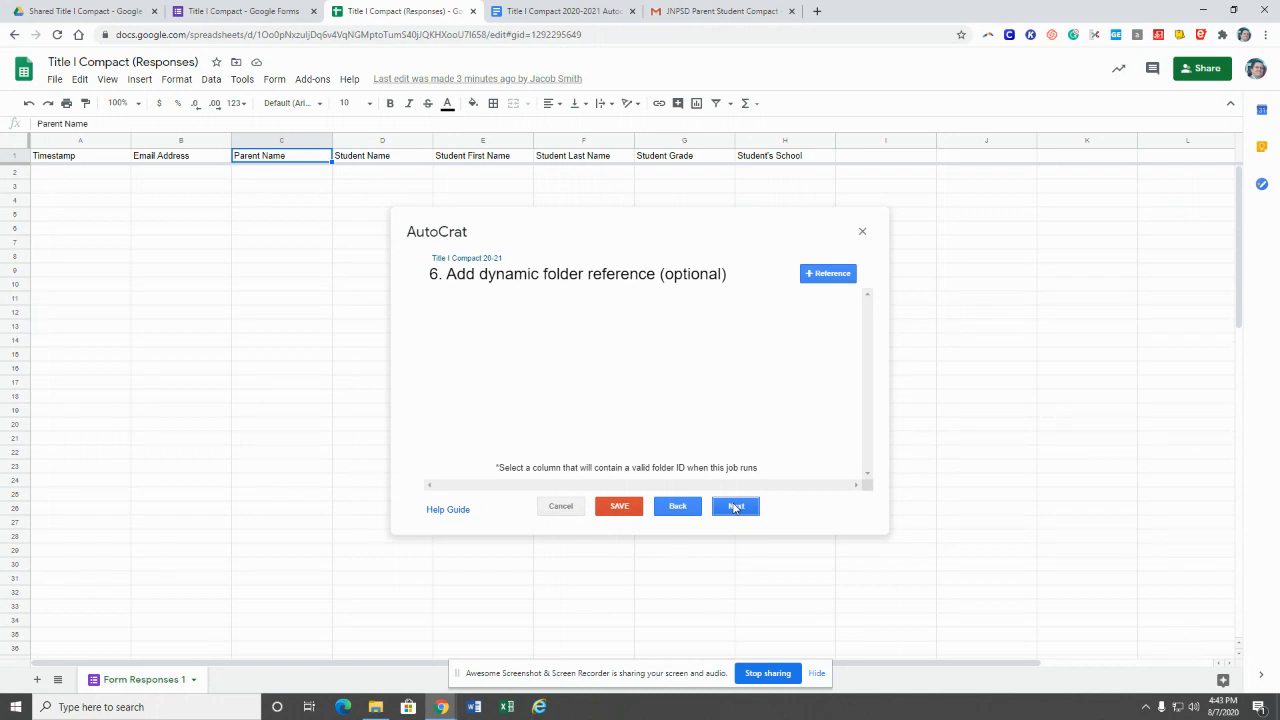
{"action": "left_click", "coordinate": [735, 506]}
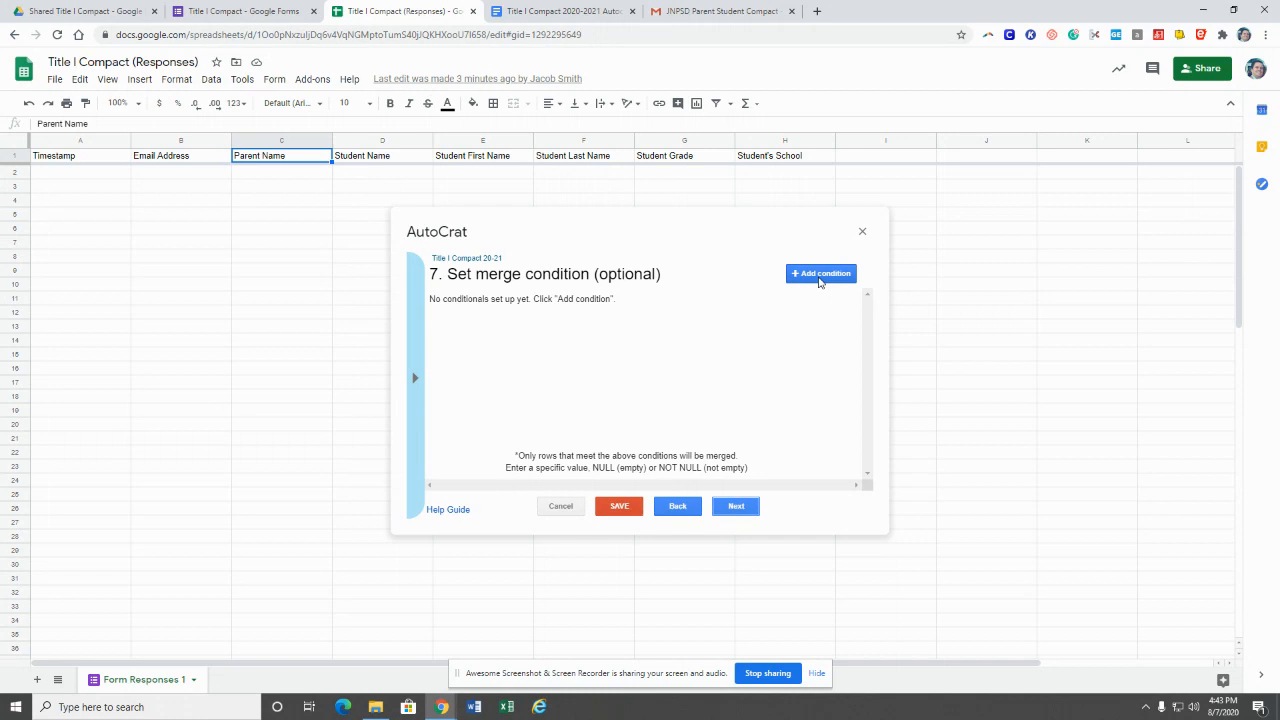
{"action": "left_click", "coordinate": [737, 507]}
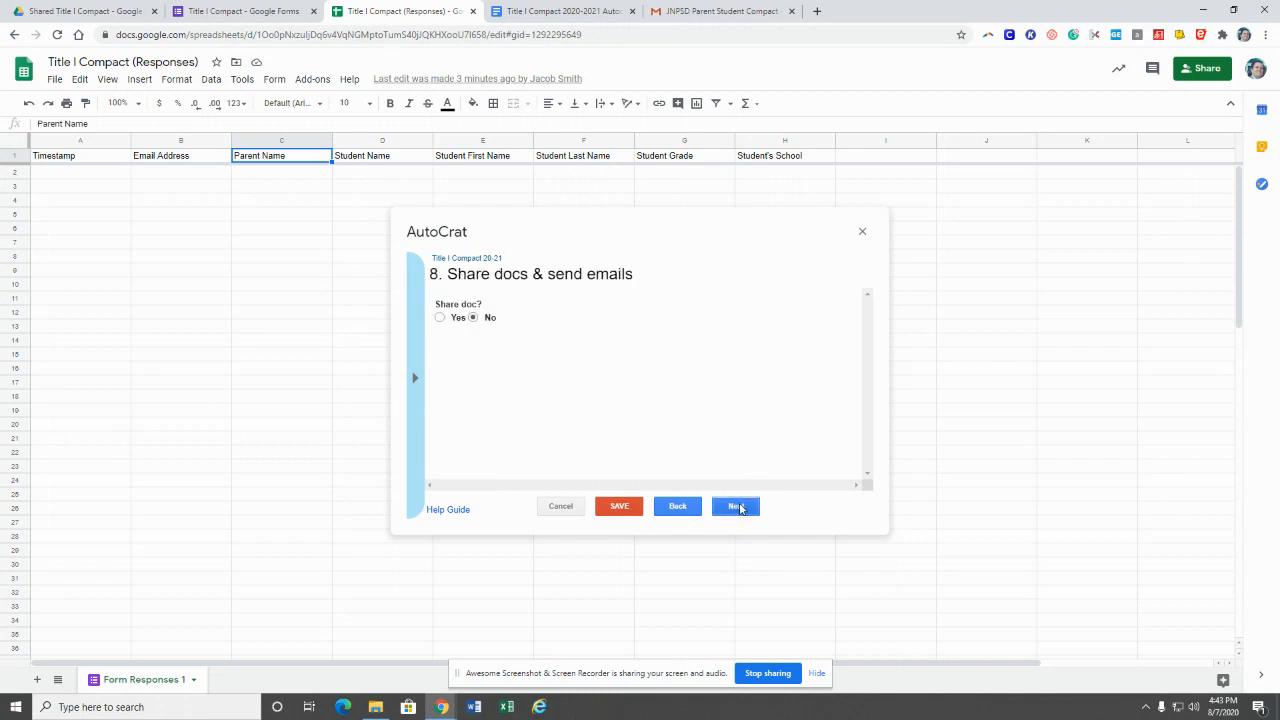
Step: Set Share doc to Yes and Send from generic no-reply address to Yes
{"action": "left_click", "coordinate": [441, 318]}
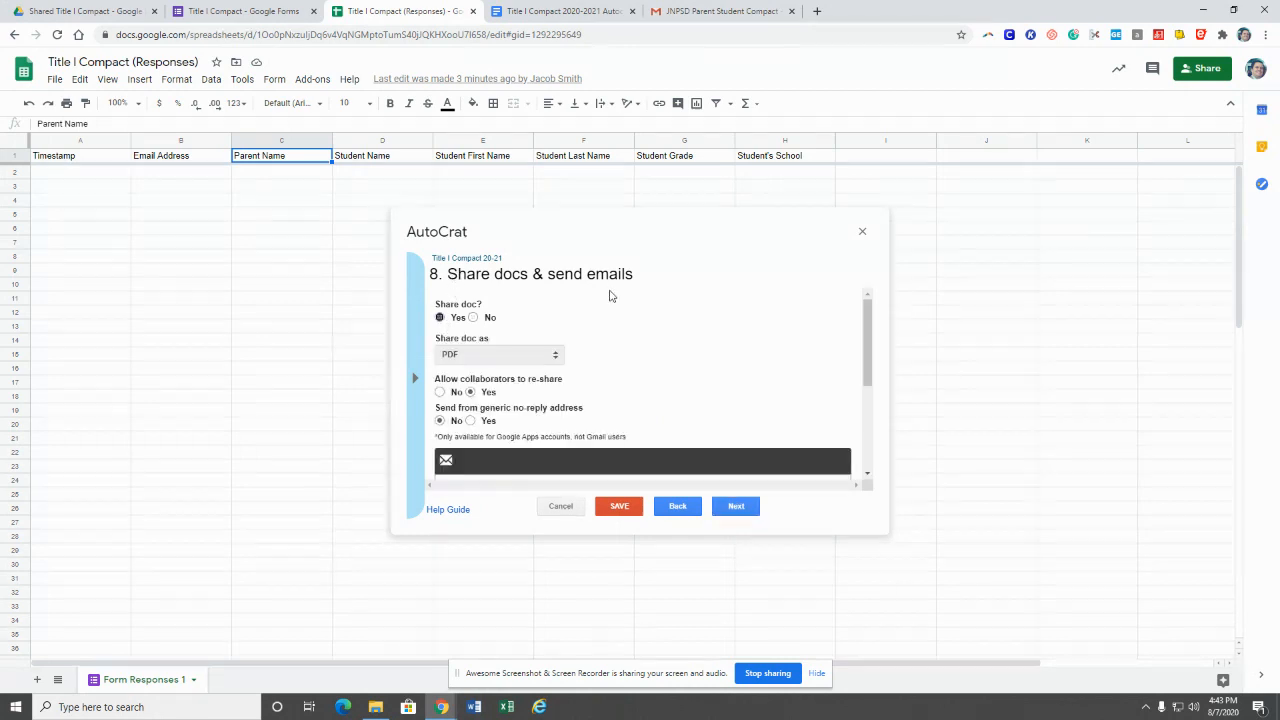
{"action": "scroll", "coordinate": [590, 372], "scroll_direction": "down", "scroll_amount": 1}
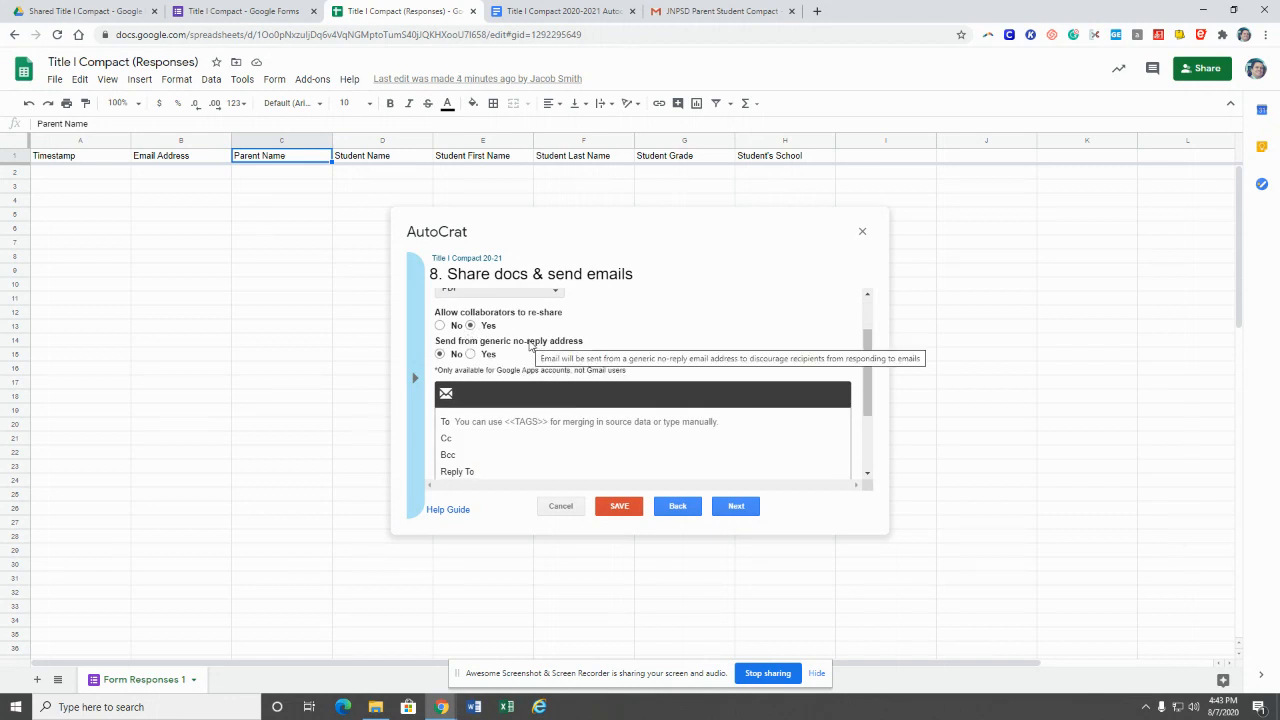
{"action": "left_click", "coordinate": [470, 354]}
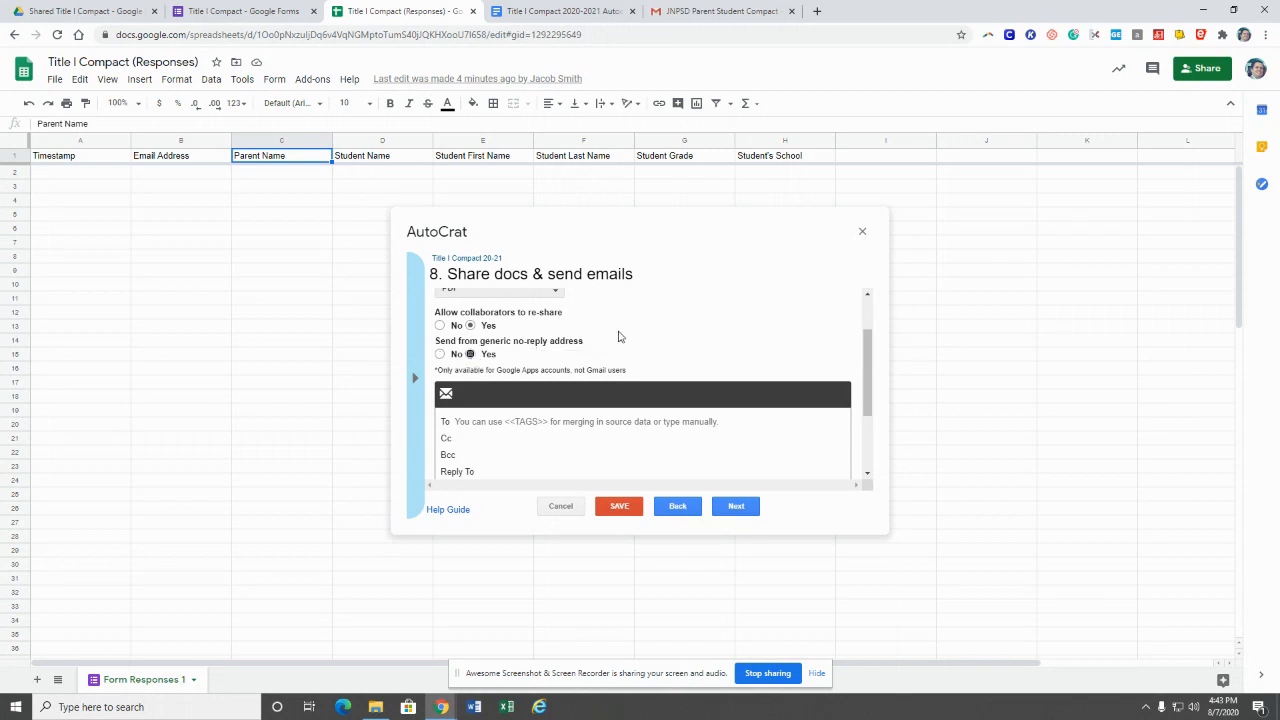
{"action": "scroll", "coordinate": [618, 337], "scroll_direction": "down", "scroll_amount": 1}
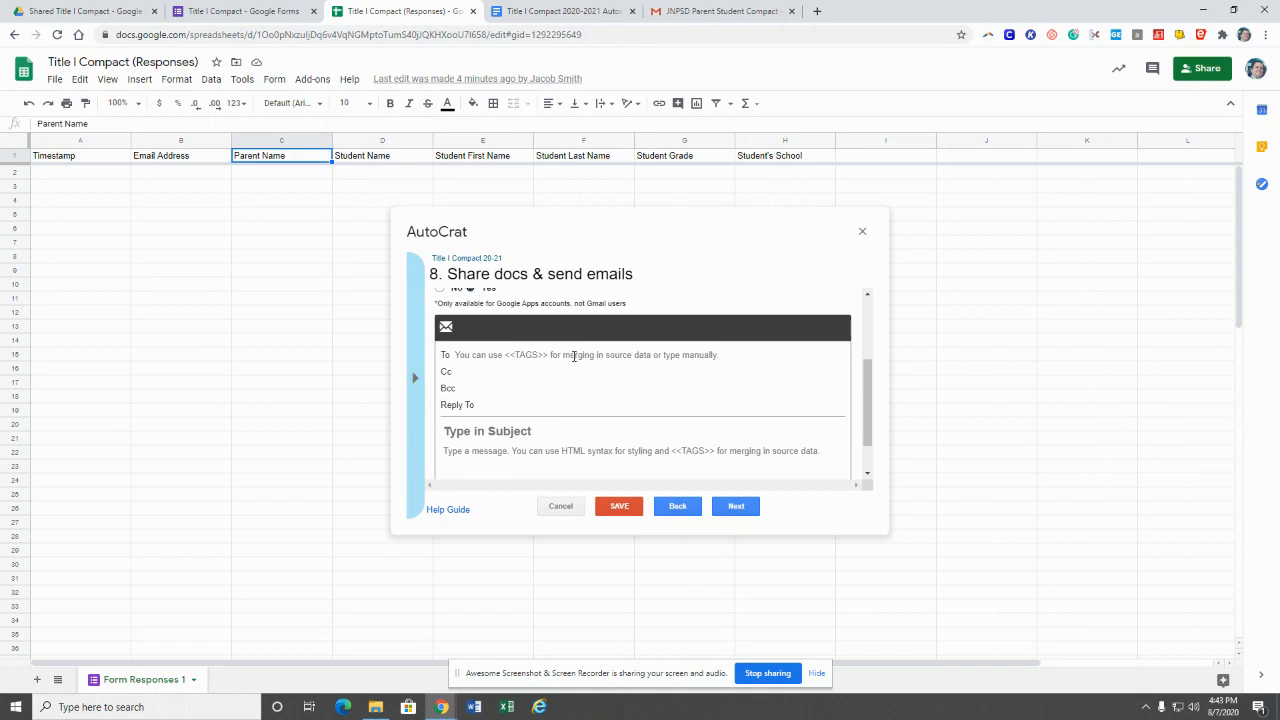
{"action": "left_click", "coordinate": [453, 356]}
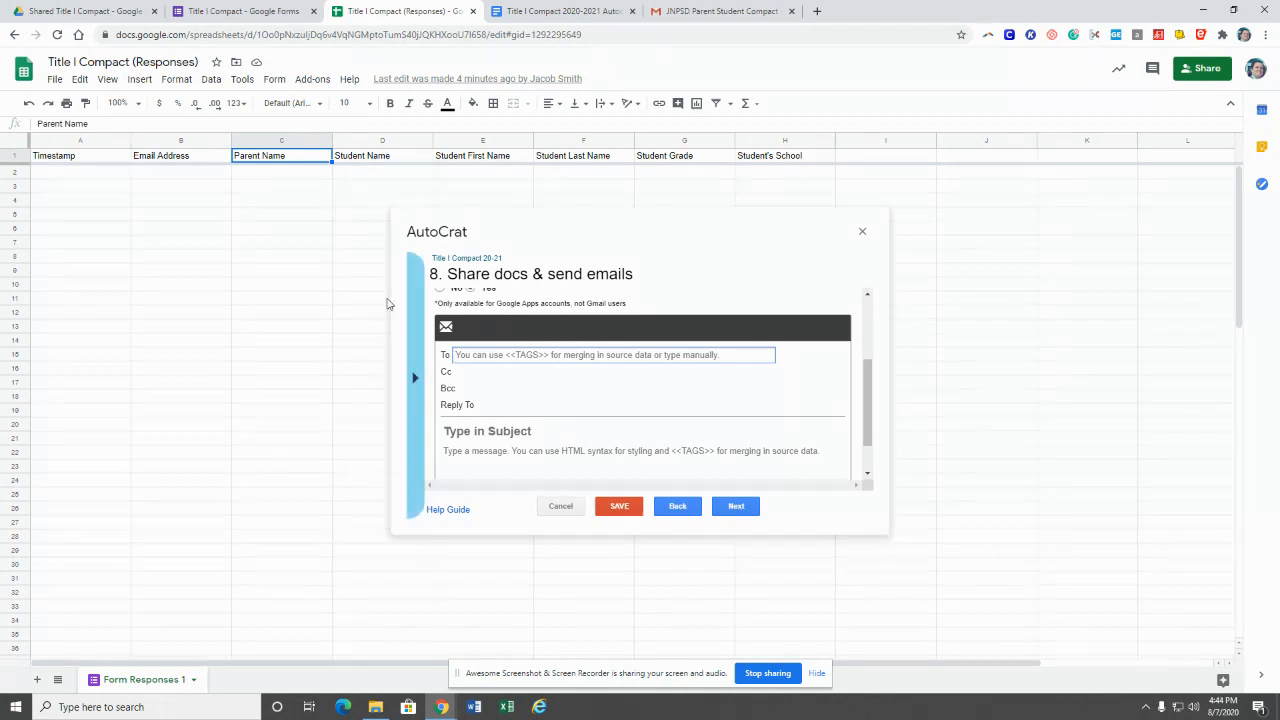
Step: Set the email To field to <<Email Address>> and clear the Cc address
{"action": "left_click", "coordinate": [190, 160]}
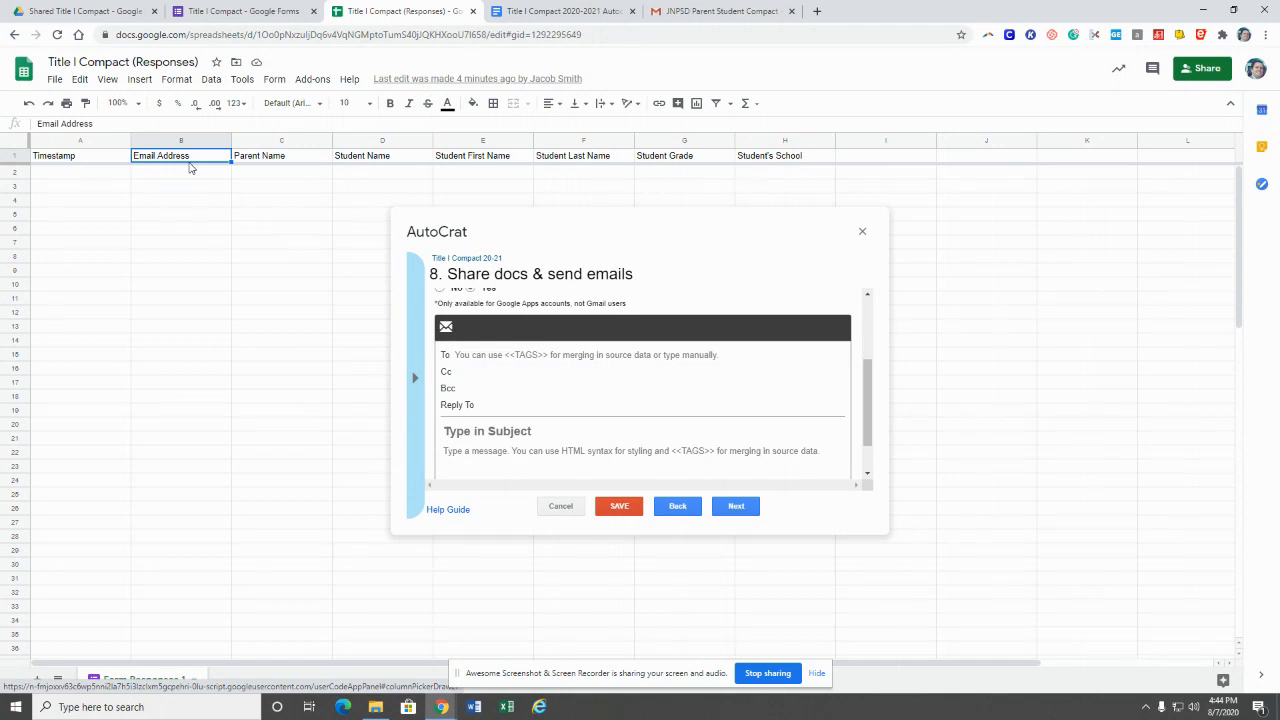
{"action": "left_click", "coordinate": [464, 356]}
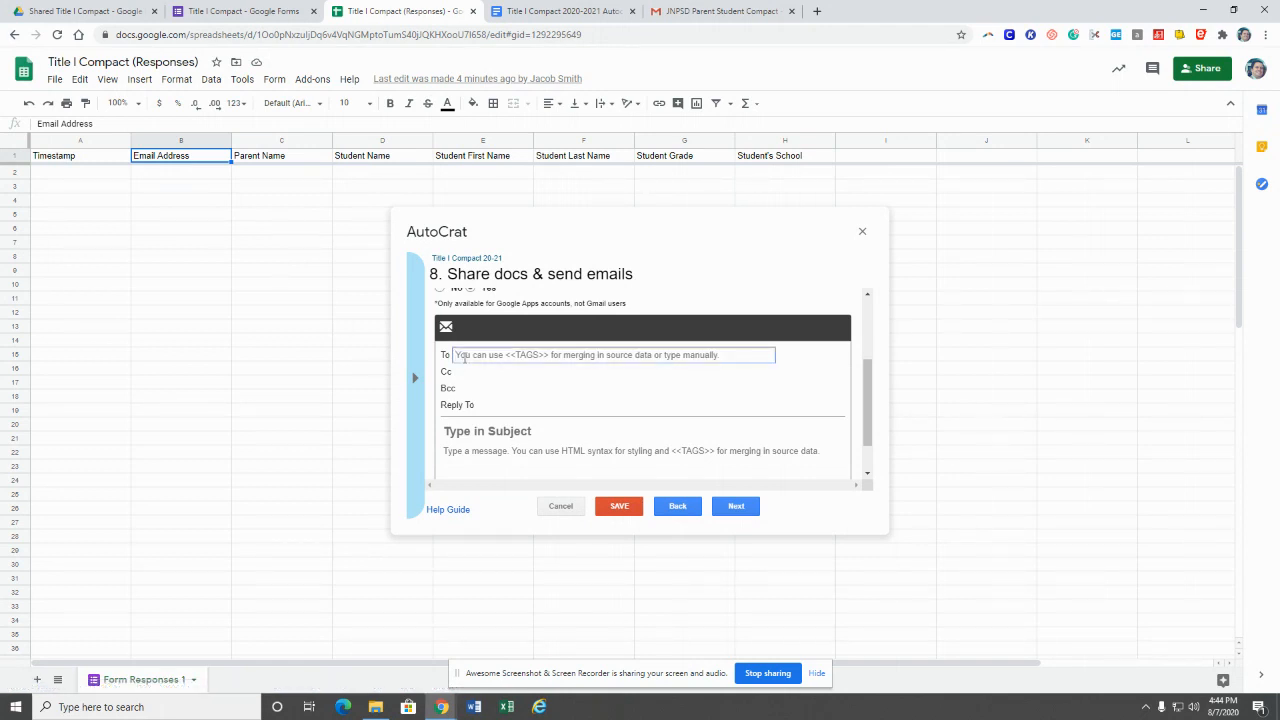
{"action": "type", "text": "<<Email"}
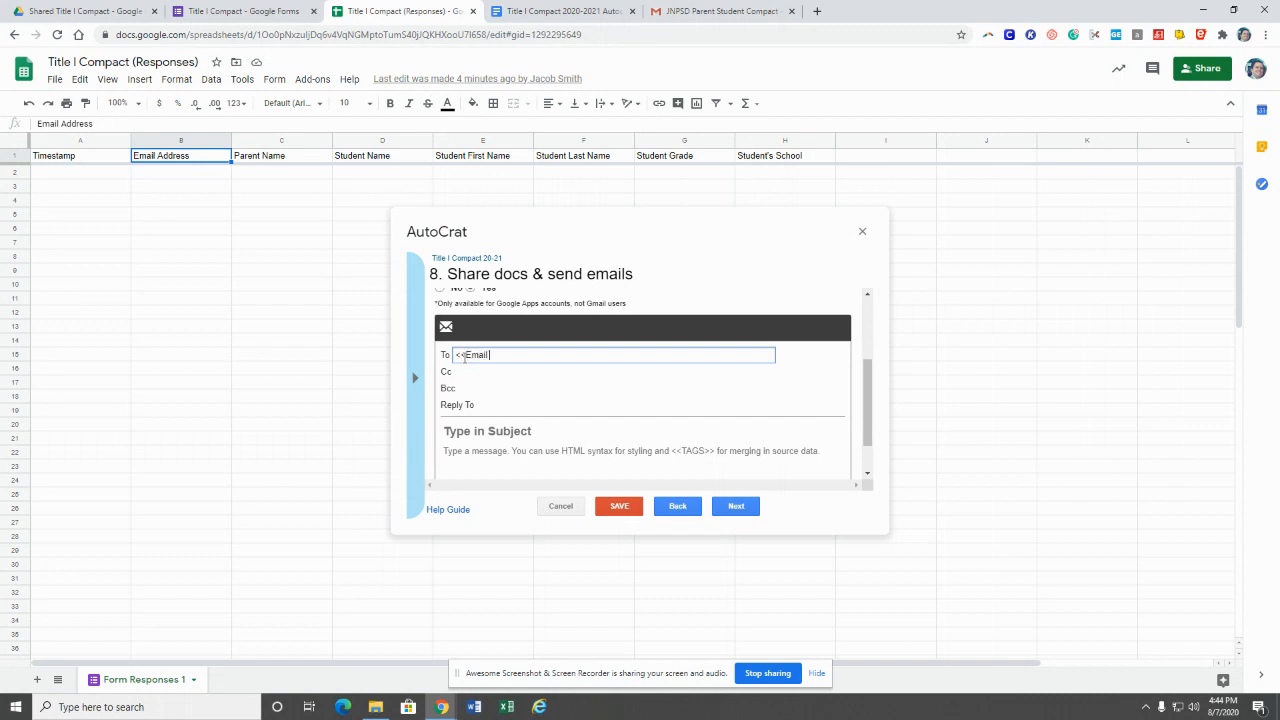
{"action": "type", "text": " Address>>"}
{"action": "left_click", "coordinate": [486, 372]}
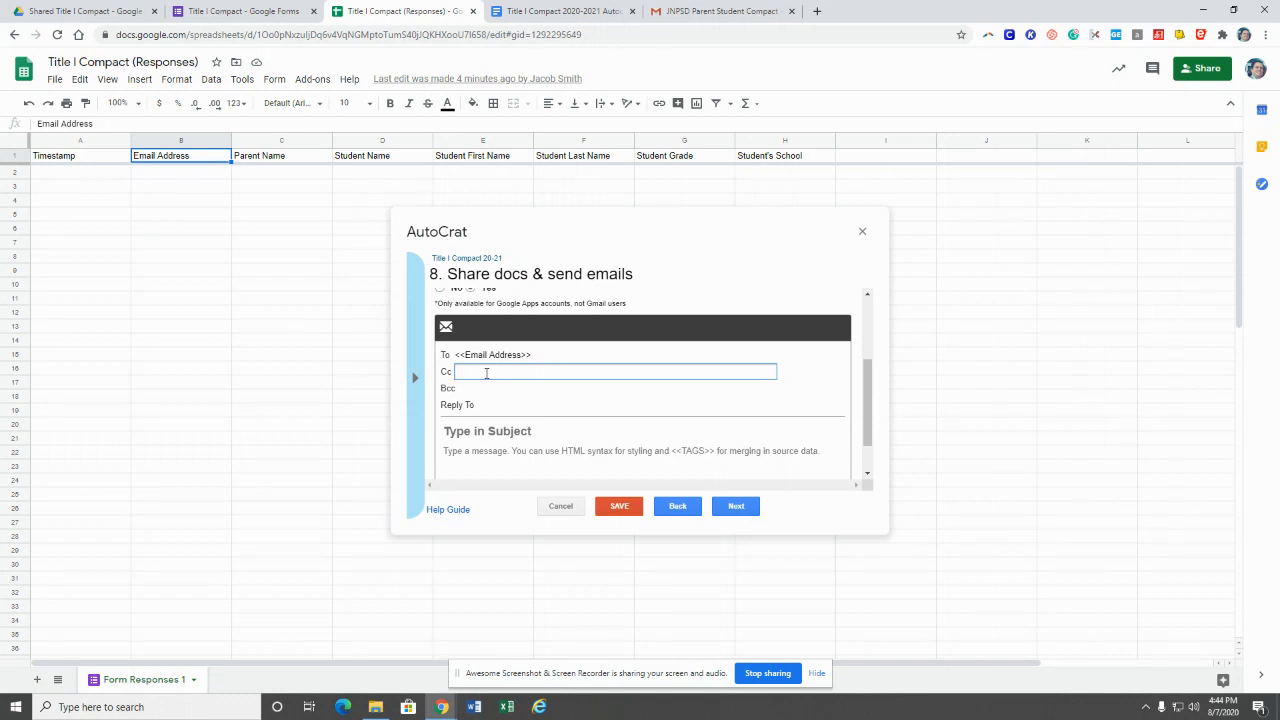
{"action": "left_click", "coordinate": [476, 391]}
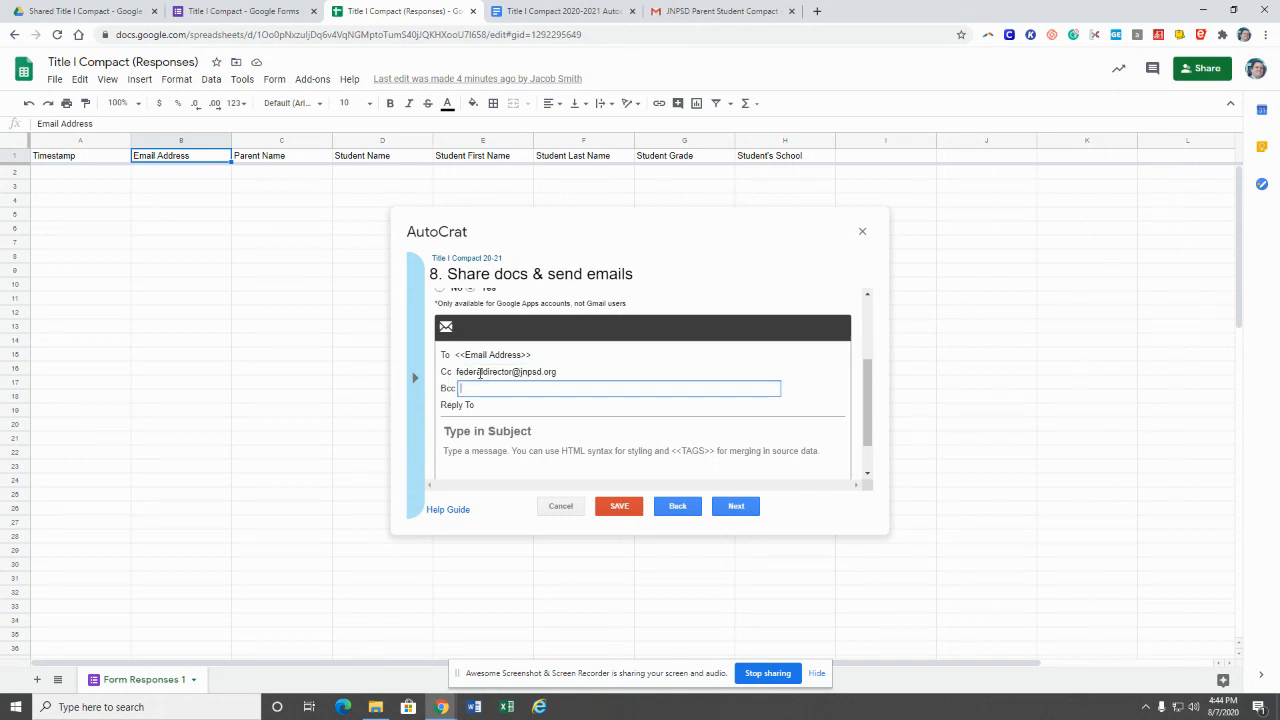
{"action": "left_click", "coordinate": [480, 372]}
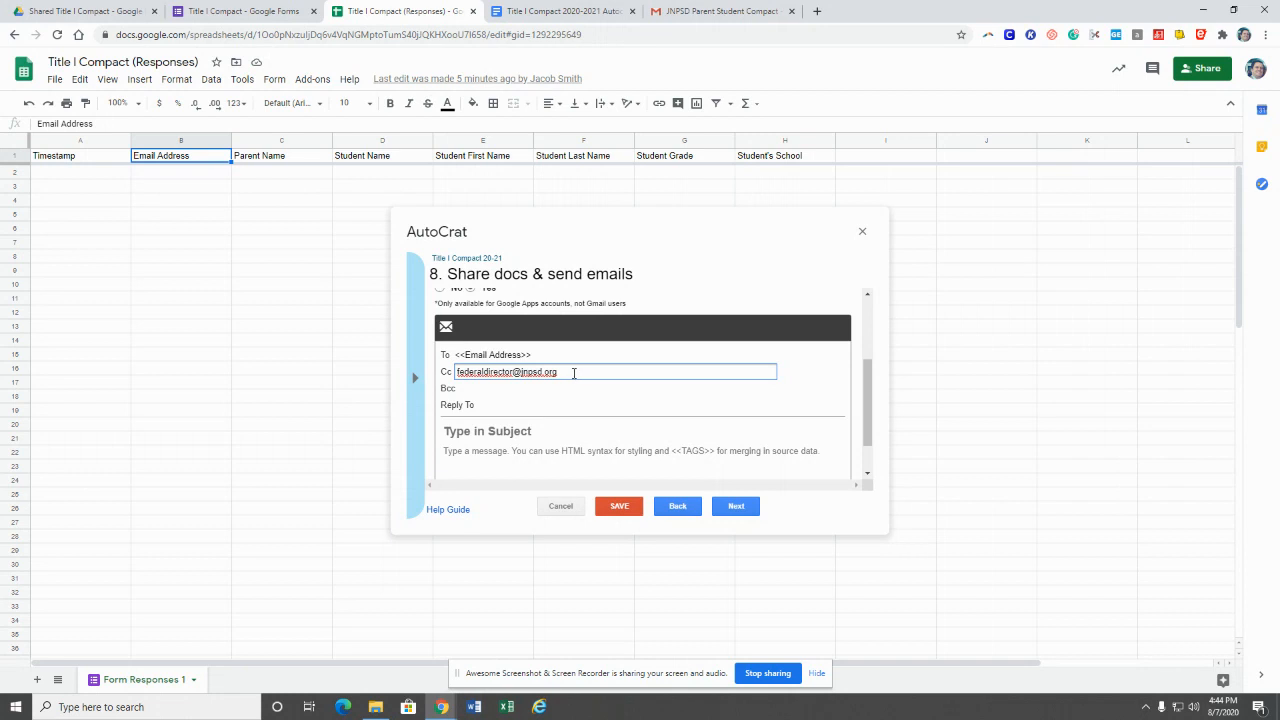
{"action": "left_click_drag", "start_coordinate": [573, 372], "coordinate": [451, 381]}
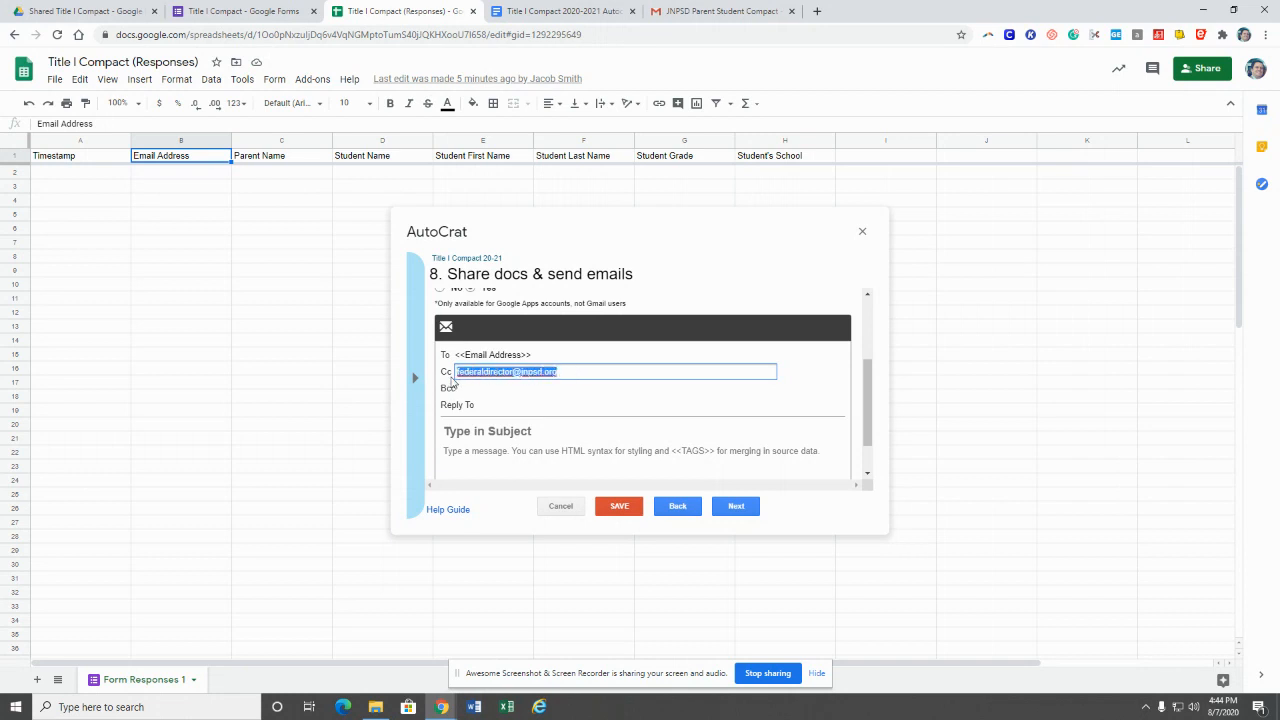
{"action": "key", "text": "BackSpace"}
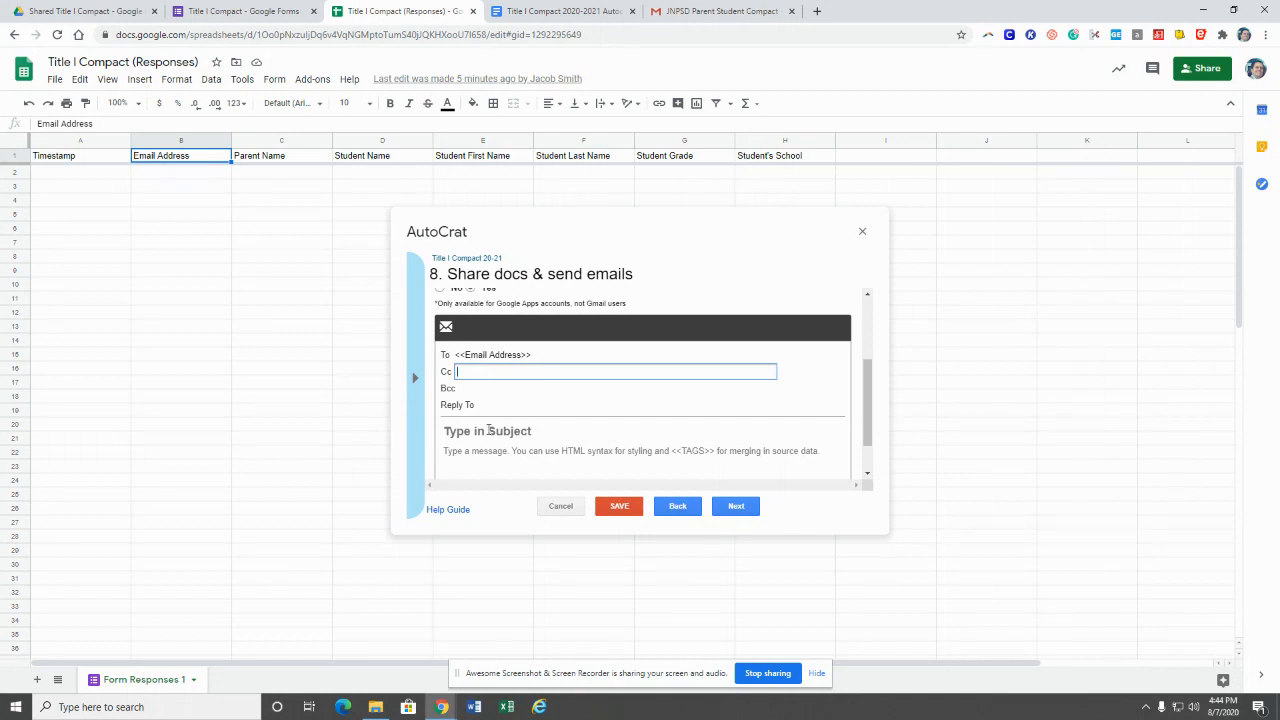
{"action": "scroll", "coordinate": [488, 430], "scroll_direction": "down", "scroll_amount": 1}
Step: Enter subject 'Title Compact' and a body 'Dear <<Parent Name>>', thank-you line and signature
{"action": "left_click", "coordinate": [488, 386]}
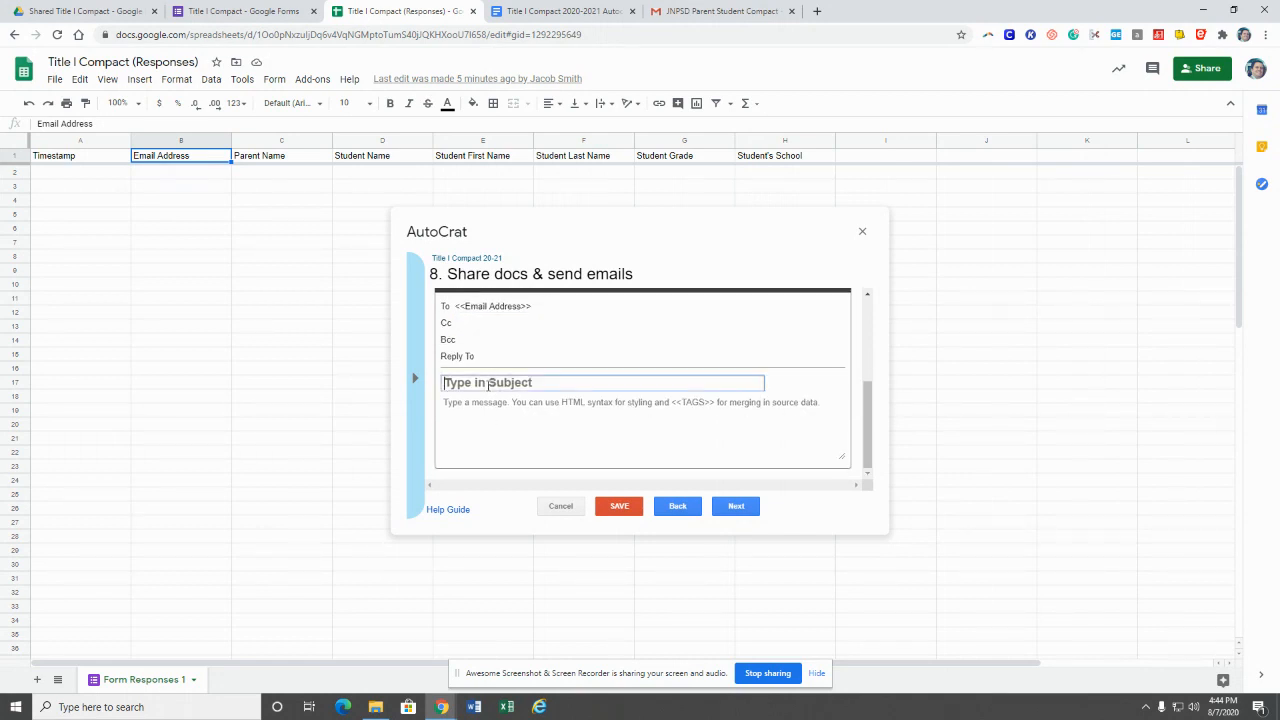
{"action": "type", "text": "Title Compact"}
{"action": "left_click", "coordinate": [480, 405]}
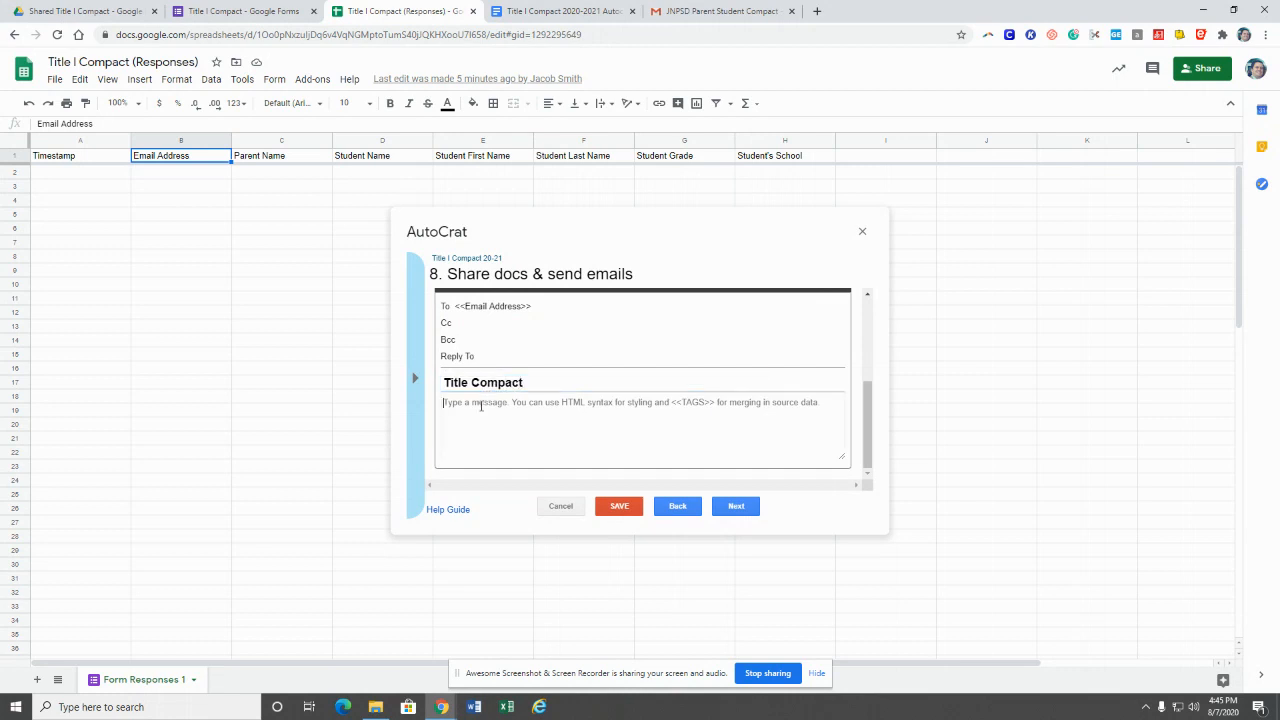
{"action": "type", "text": "Dear"}
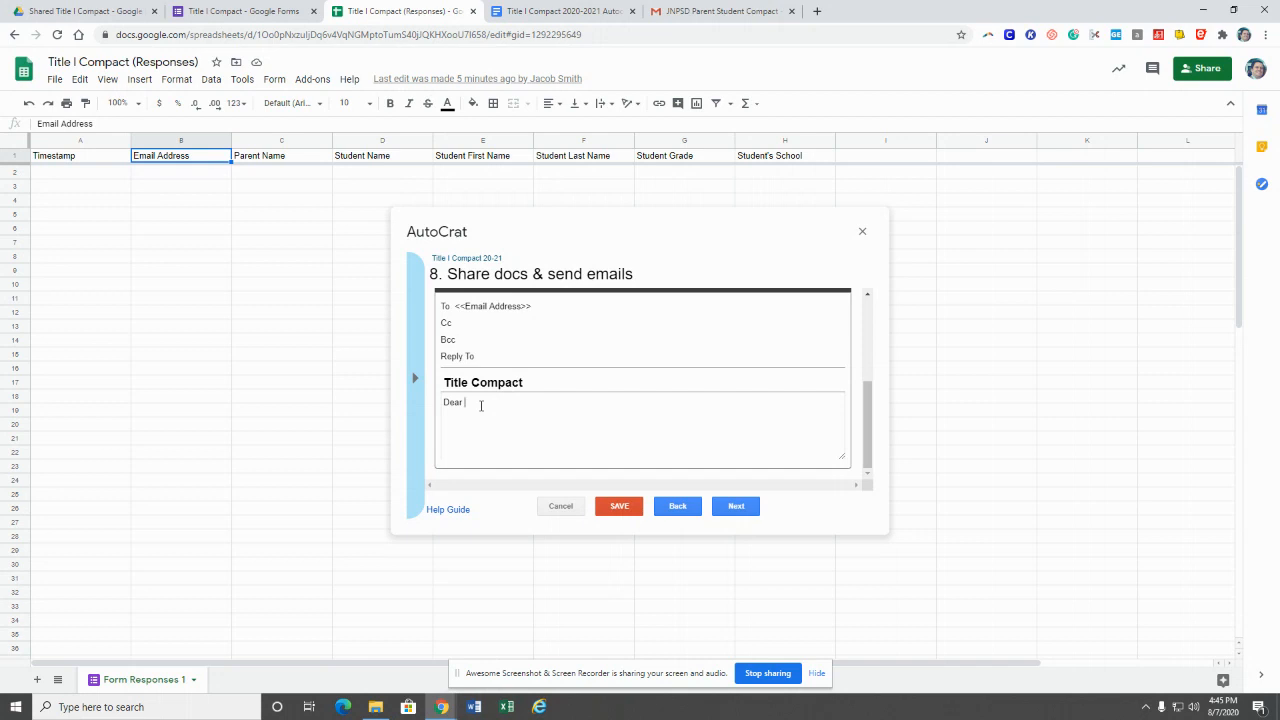
{"action": "type", "text": "<<"}
{"action": "type", "text": "Pa"}
{"action": "type", "text": "t Nam"}
{"action": "type", "text": "e>>,  "}
{"action": "type", "text": "Thank you for "}
{"action": "type", "text": "submi"}
{"action": "type", "text": "tting the compa"}
{"action": "type", "text": "Sincere"}
{"action": "type", "text": "ly,"}
{"action": "key", "text": "Return"}
{"action": "type", "text": "JA Smith"}
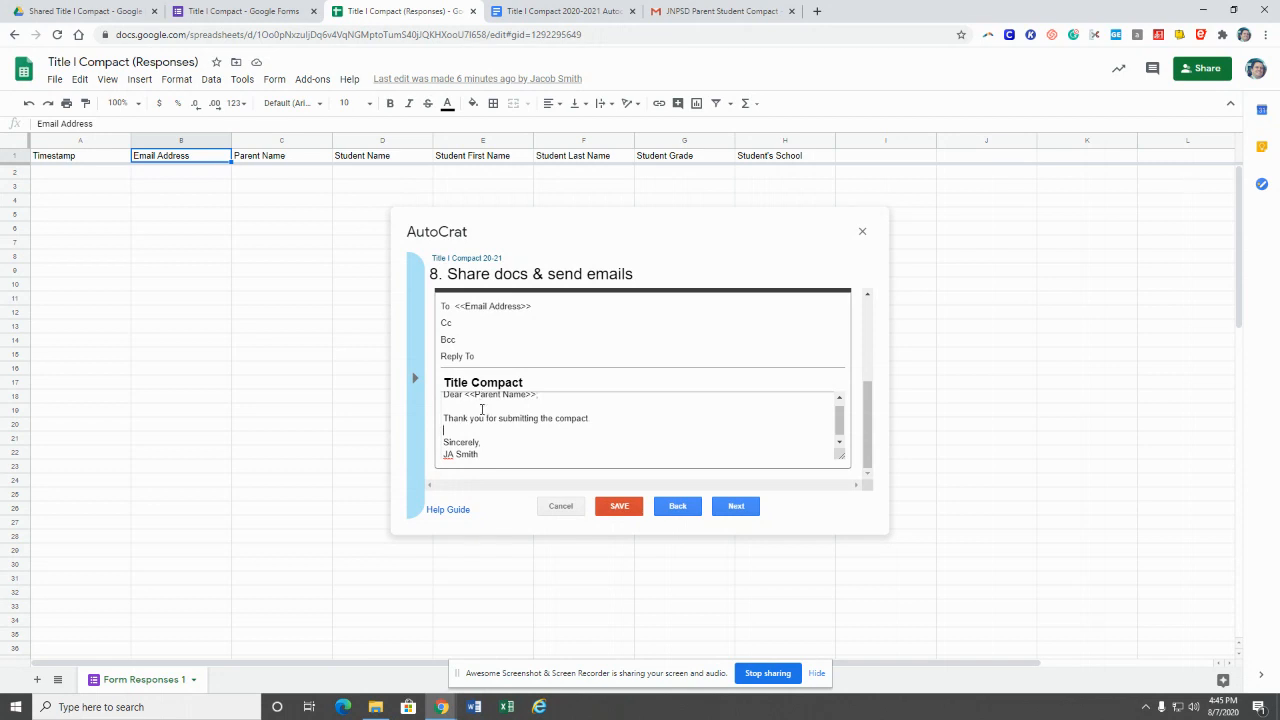
Step: Check the Student Name column headers and continue to the trigger settings
{"action": "left_click", "coordinate": [458, 157]}
{"action": "left_click", "coordinate": [373, 160]}
{"action": "left_click", "coordinate": [482, 443]}
{"action": "left_click", "coordinate": [745, 508]}
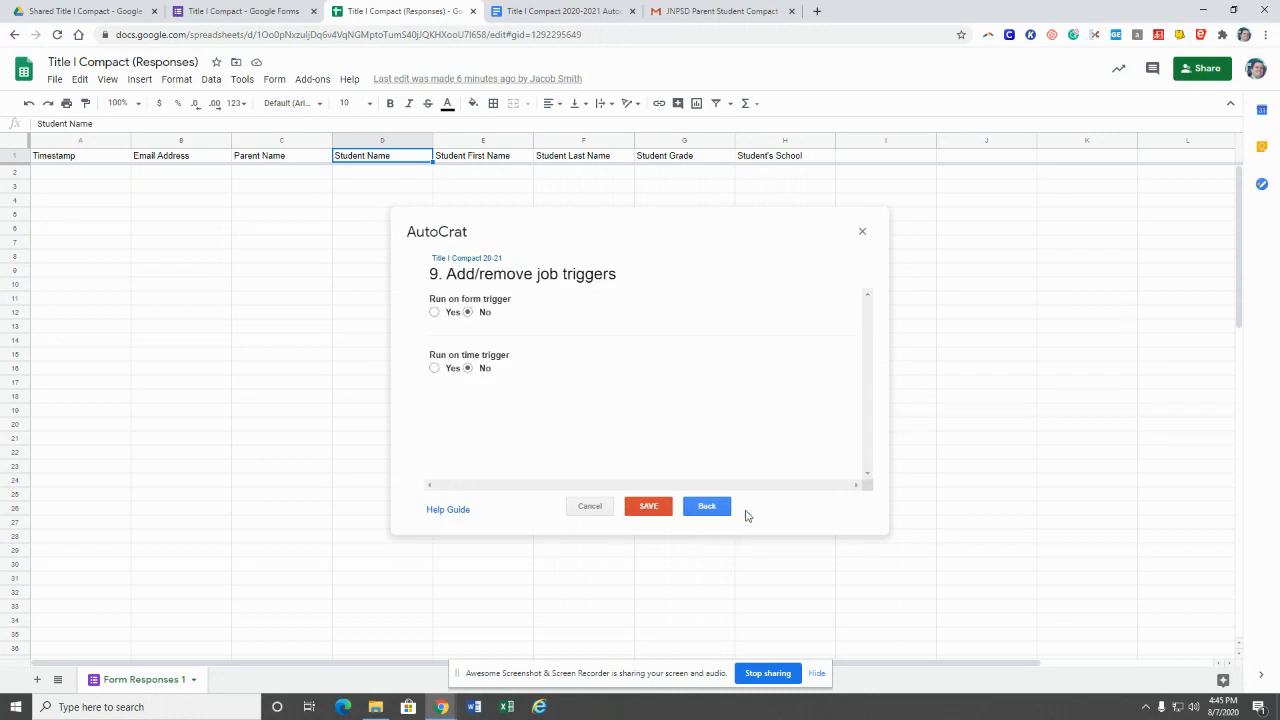
Step: Enable the run-on-form-submit trigger and save the AutoCrat job
{"action": "left_click", "coordinate": [434, 312]}
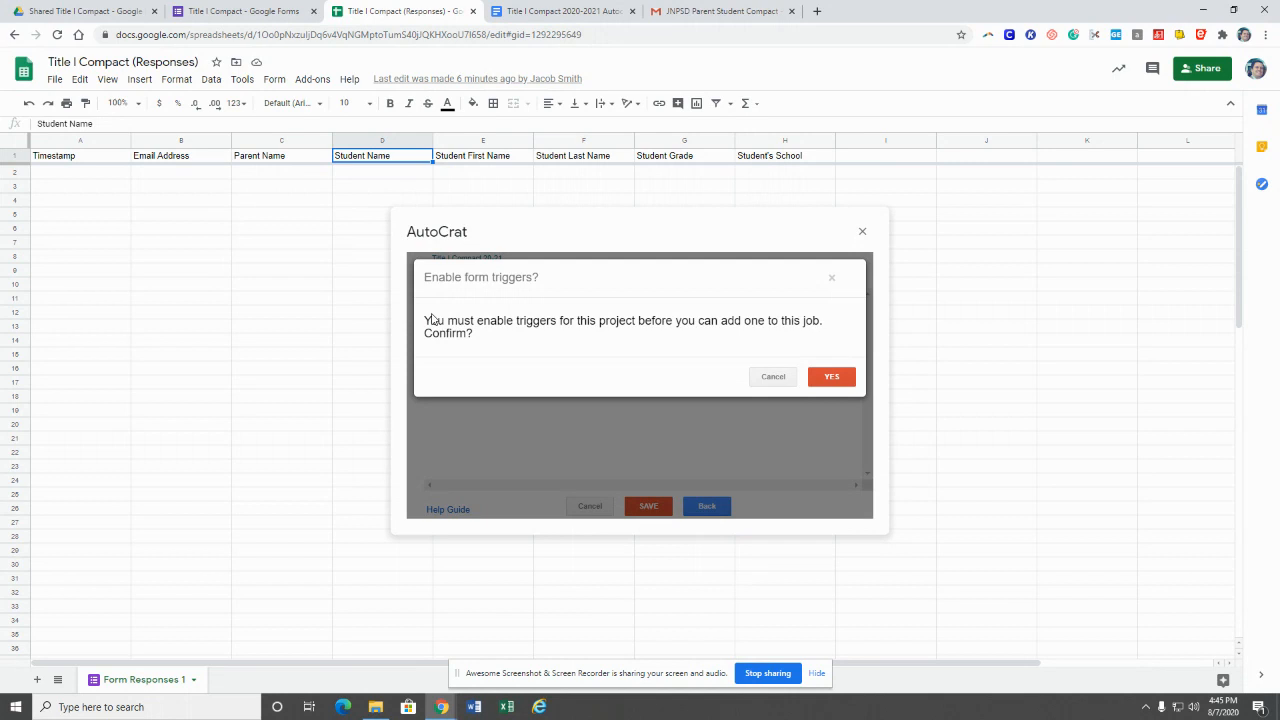
{"action": "left_click", "coordinate": [832, 385]}
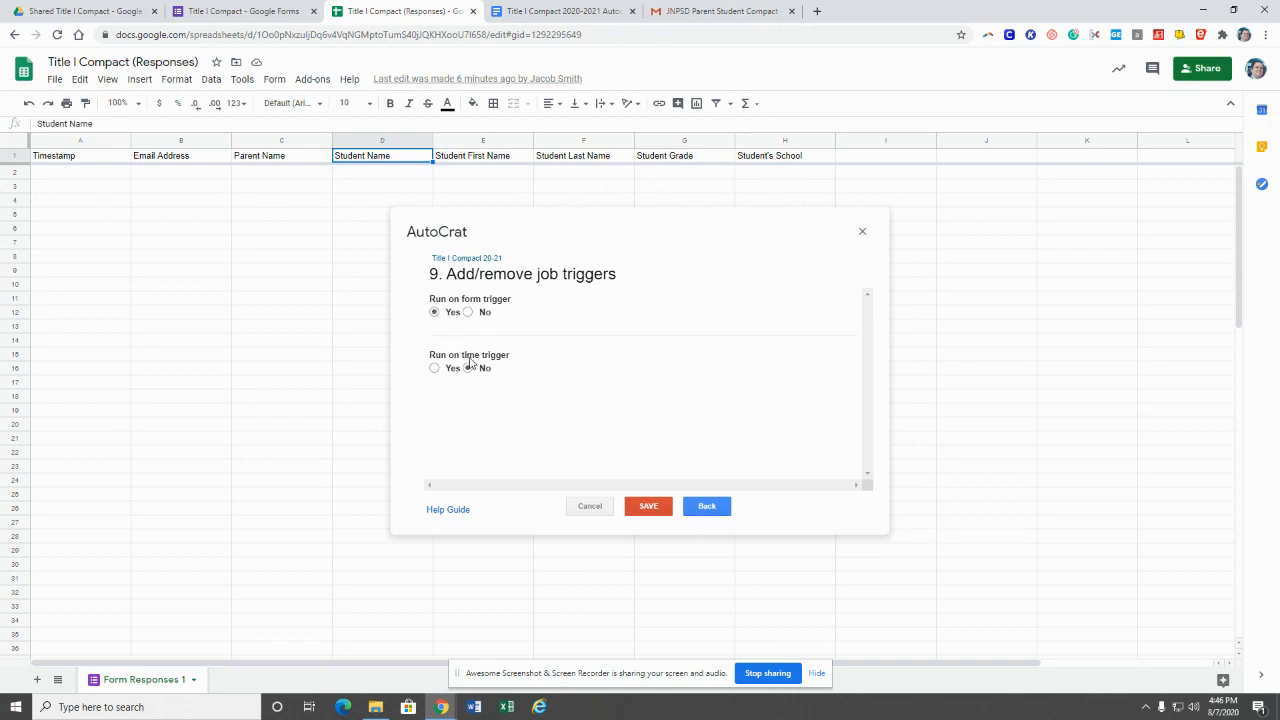
{"action": "left_click", "coordinate": [648, 507]}
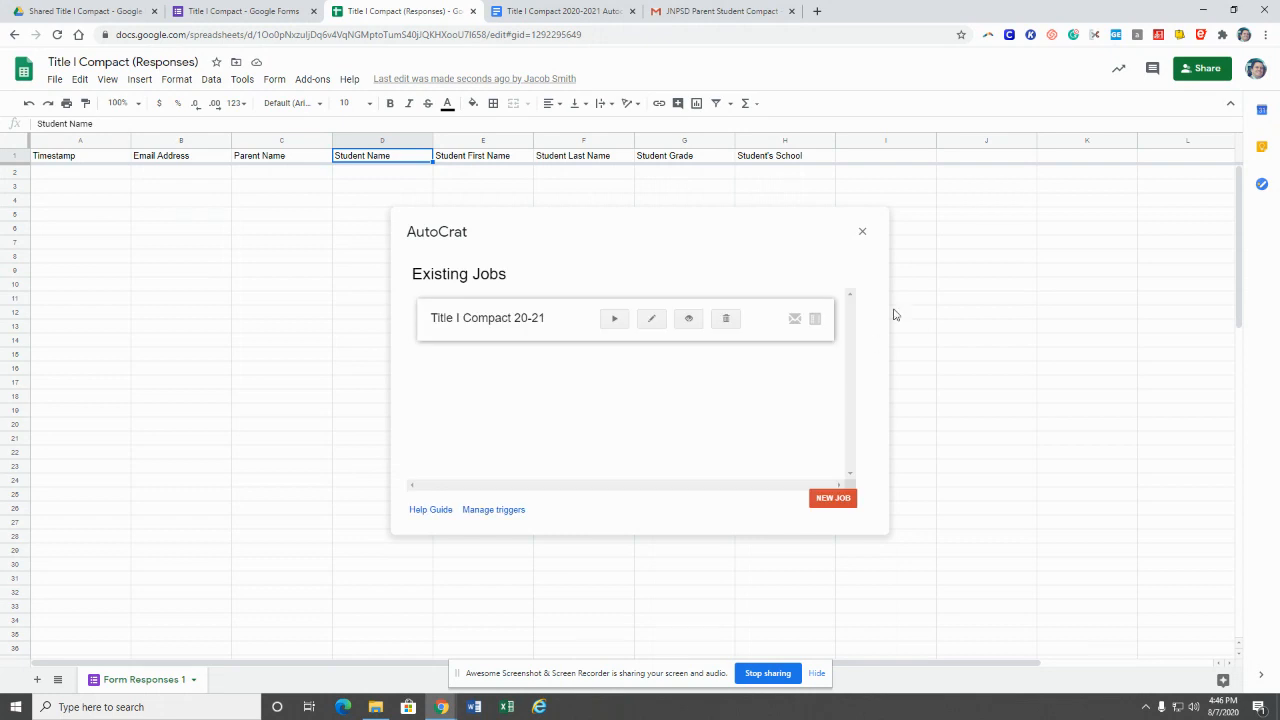
Step: Close AutoCrat and bring up the Title I Compact form's Send options
{"action": "left_click", "coordinate": [862, 234]}
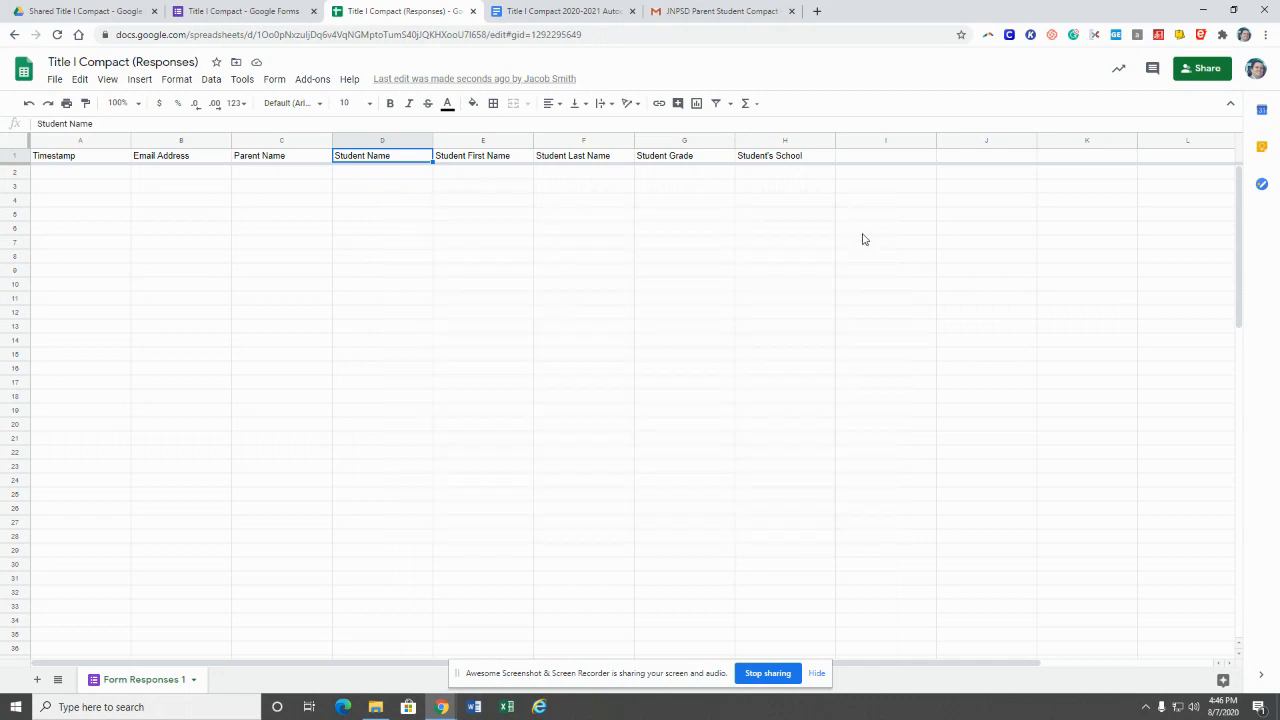
{"action": "left_click", "coordinate": [229, 18]}
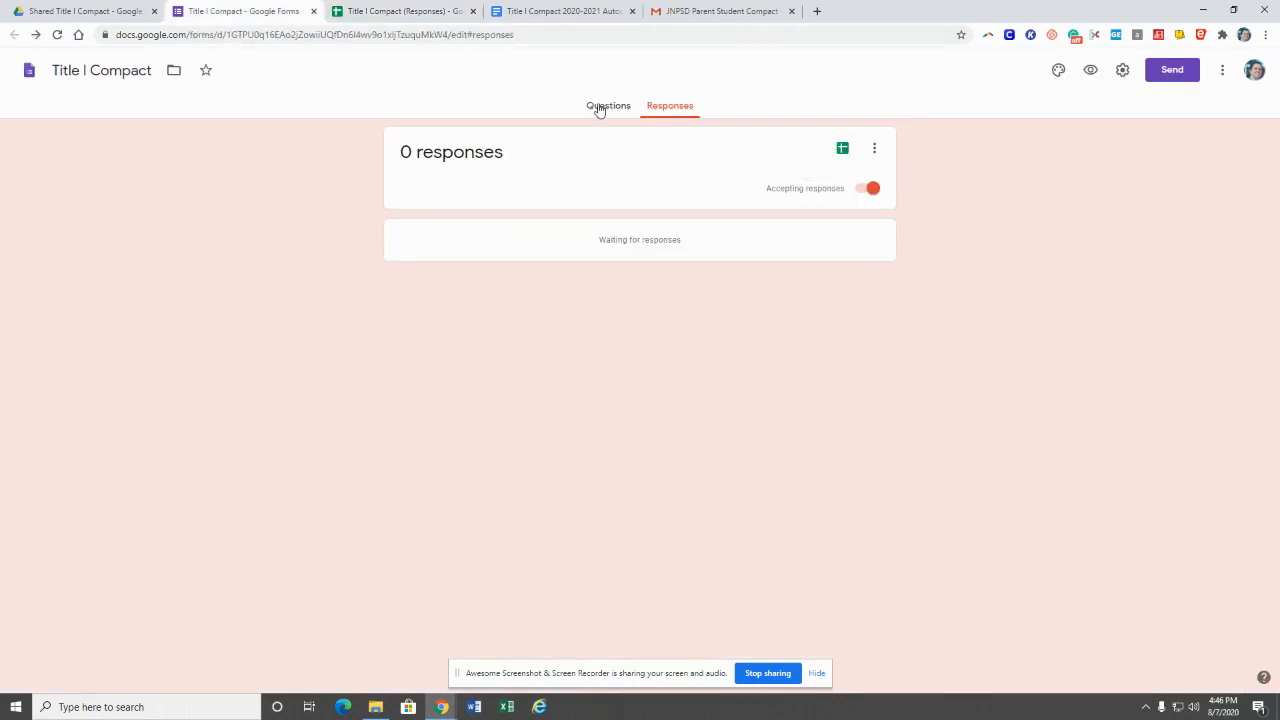
{"action": "left_click", "coordinate": [1168, 76]}
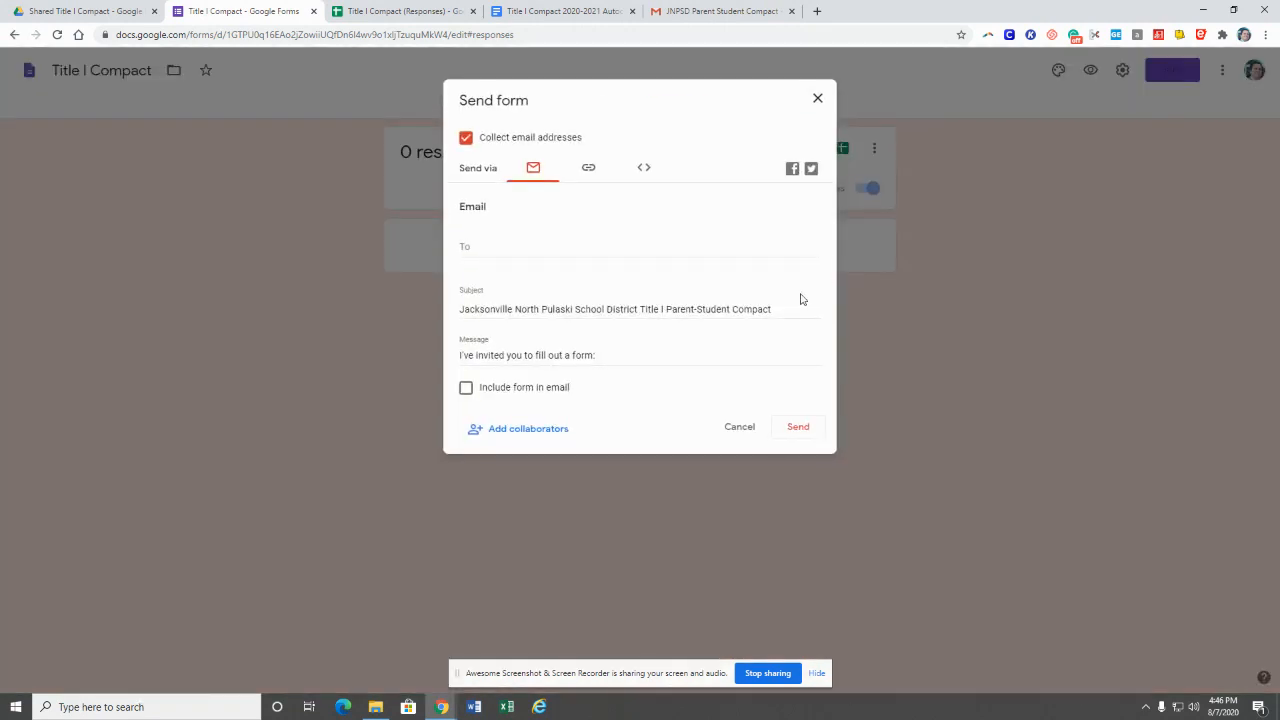
Step: Copy the form's shareable link and start a new browser tab
{"action": "left_click", "coordinate": [591, 168]}
{"action": "left_click", "coordinate": [622, 231]}
{"action": "right_click", "coordinate": [624, 231]}
{"action": "left_click", "coordinate": [667, 242]}
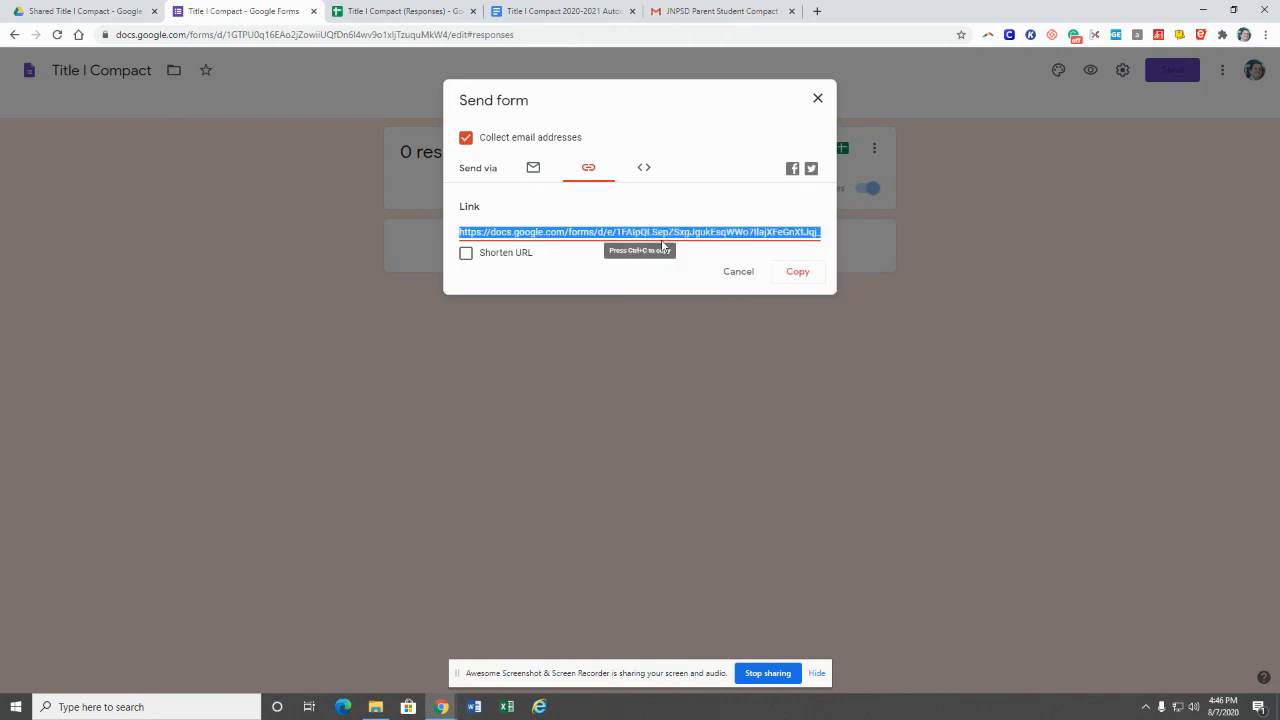
{"action": "left_click", "coordinate": [794, 284]}
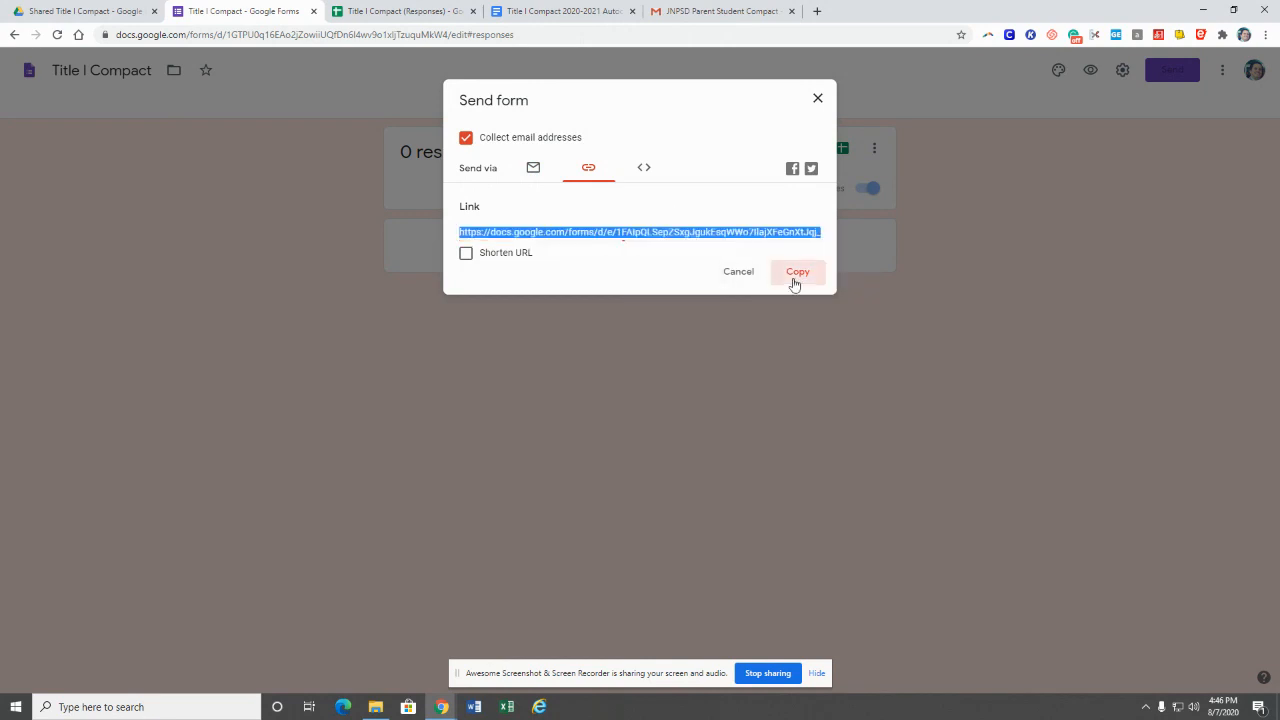
{"action": "left_click", "coordinate": [816, 100]}
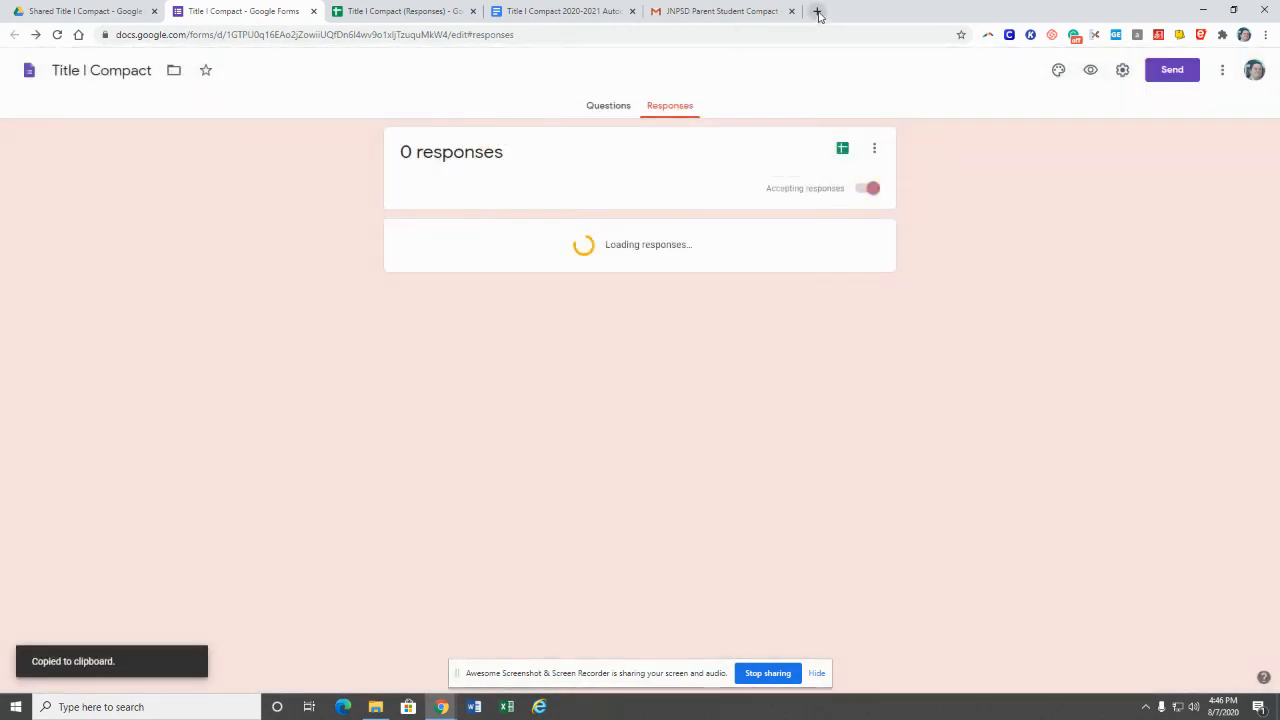
{"action": "left_click", "coordinate": [817, 11]}
{"action": "left_click", "coordinate": [690, 40]}
Step: Load the live form from the pasted link and fill in the respondent's email address
{"action": "key", "text": "ctrl+v"}
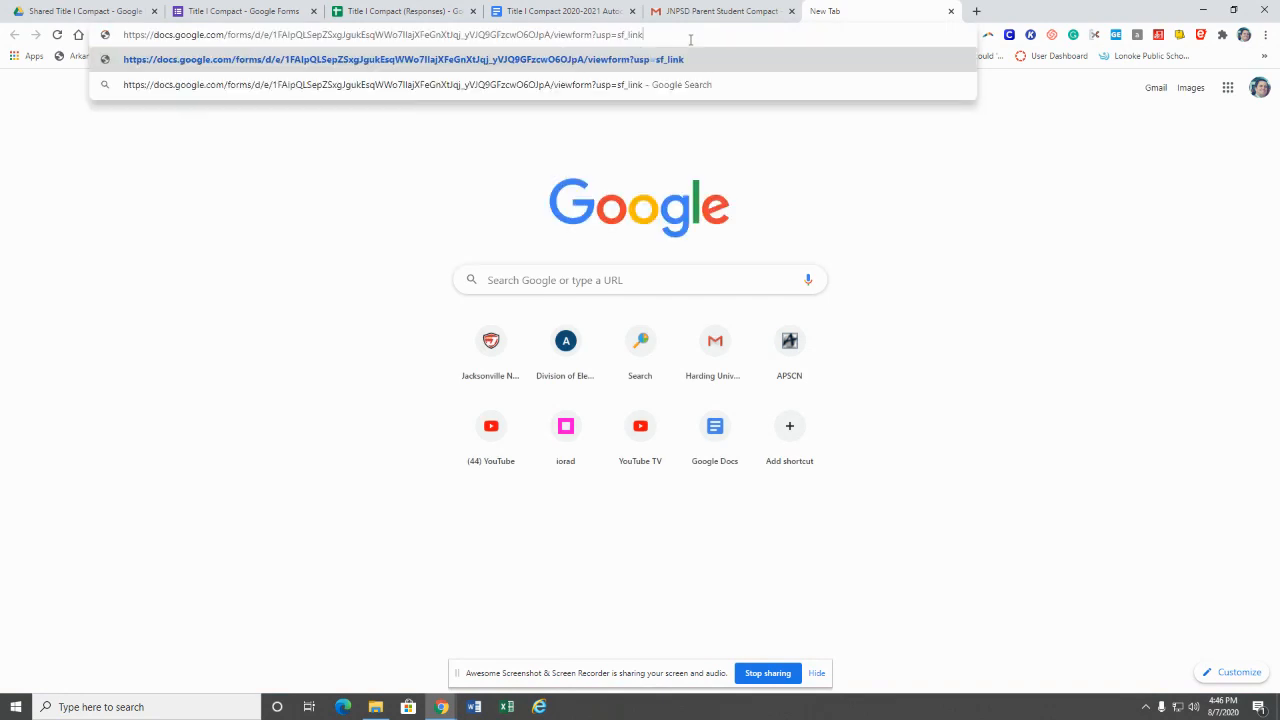
{"action": "key", "text": "Return"}
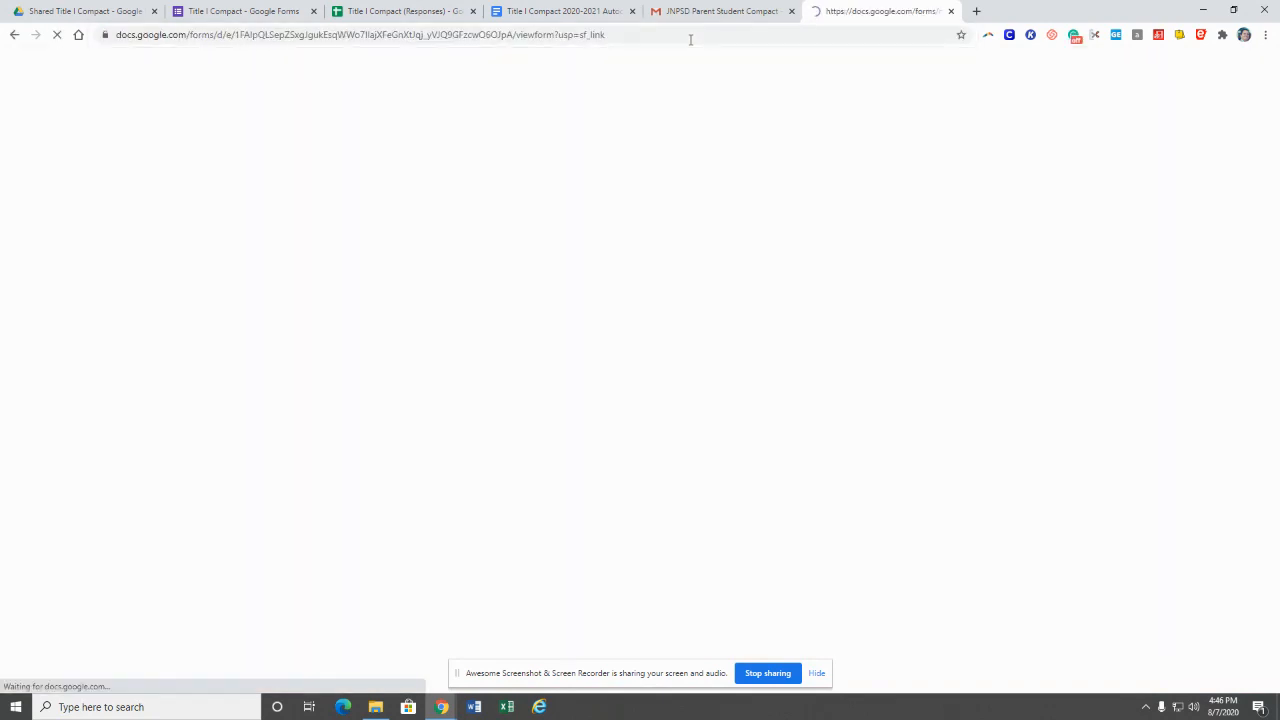
{"action": "left_click", "coordinate": [550, 268]}
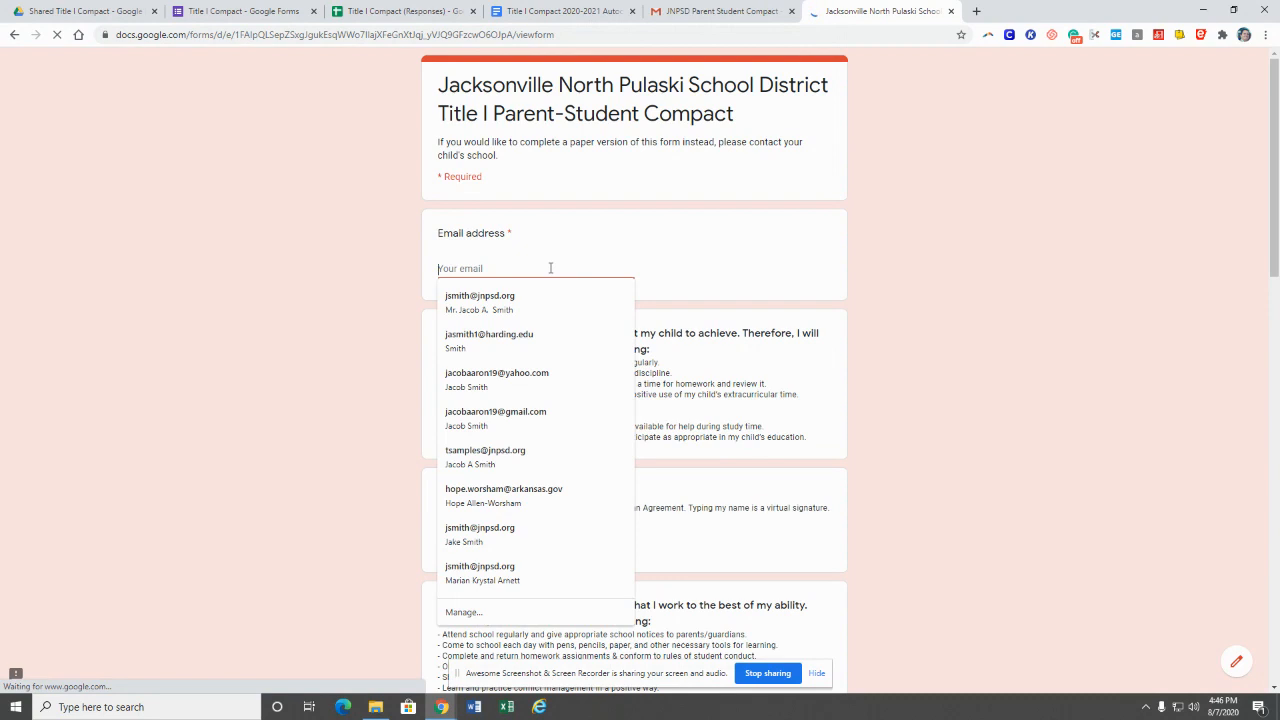
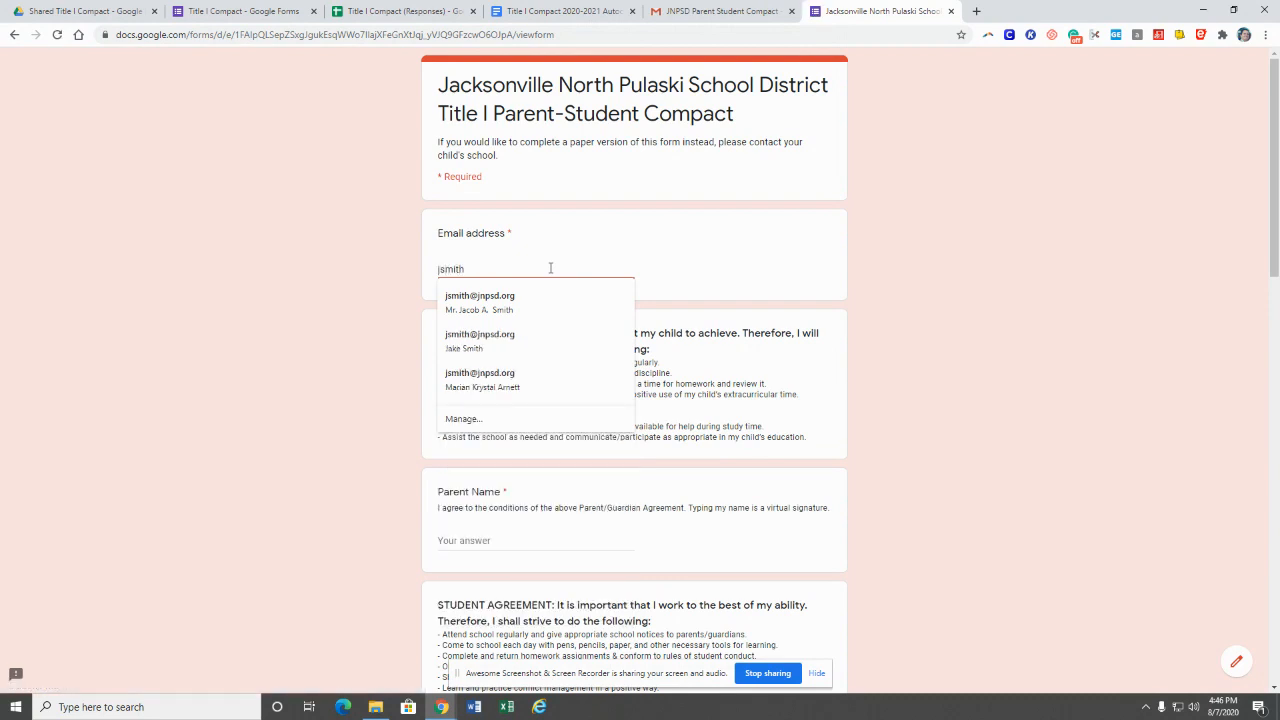
{"action": "left_click", "coordinate": [517, 297]}
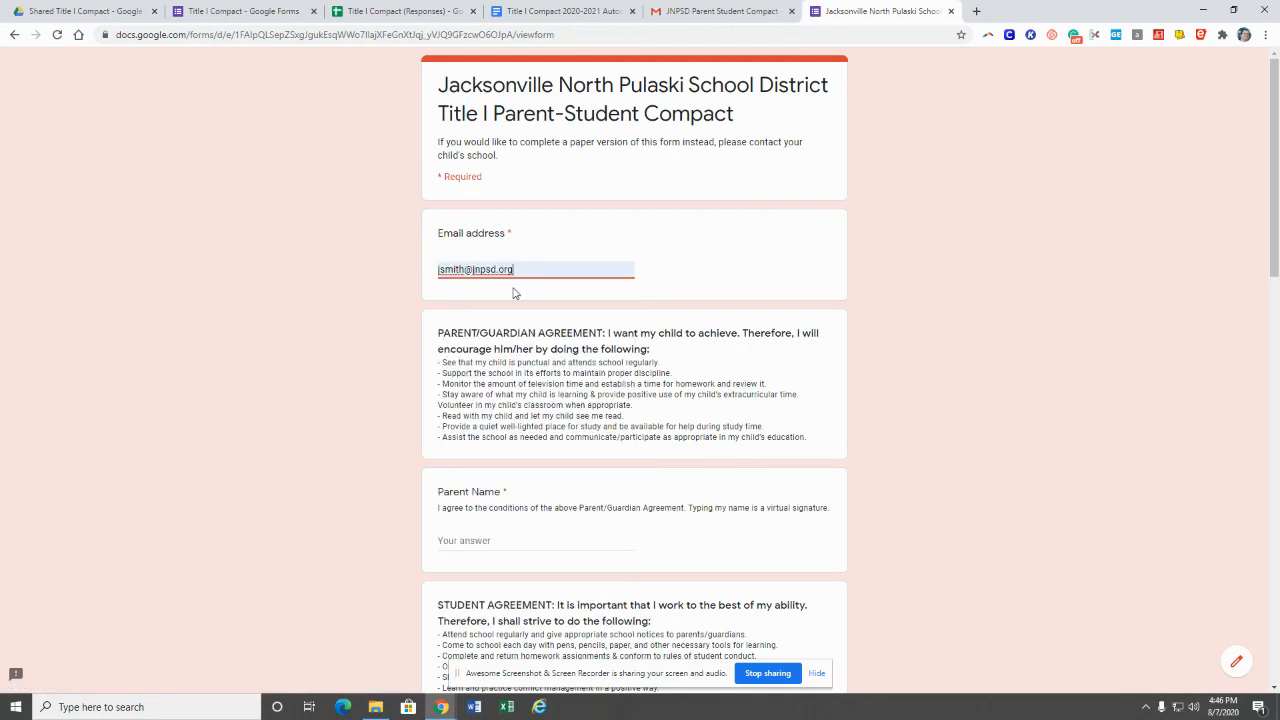
Step: Enter the parent's name, the student's name and the student's first name
{"action": "left_click", "coordinate": [516, 538]}
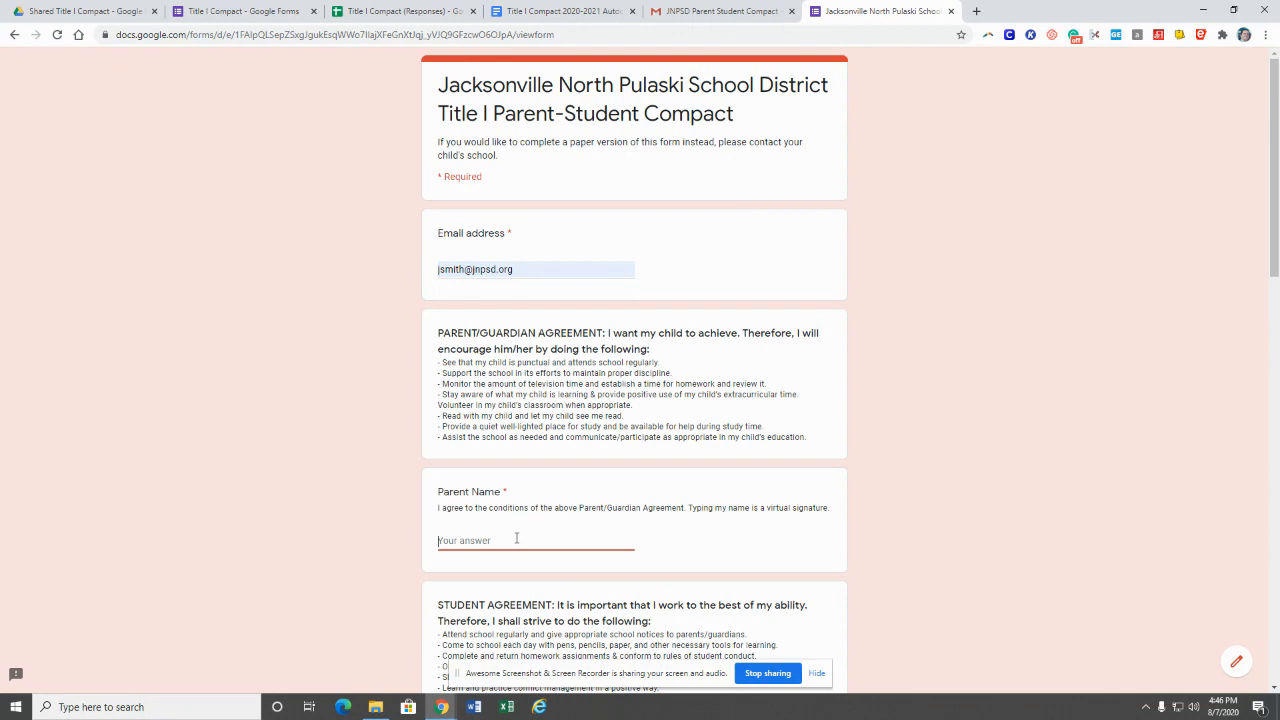
{"action": "scroll", "coordinate": [562, 432], "scroll_direction": "down", "scroll_amount": 4}
{"action": "left_click", "coordinate": [523, 391]}
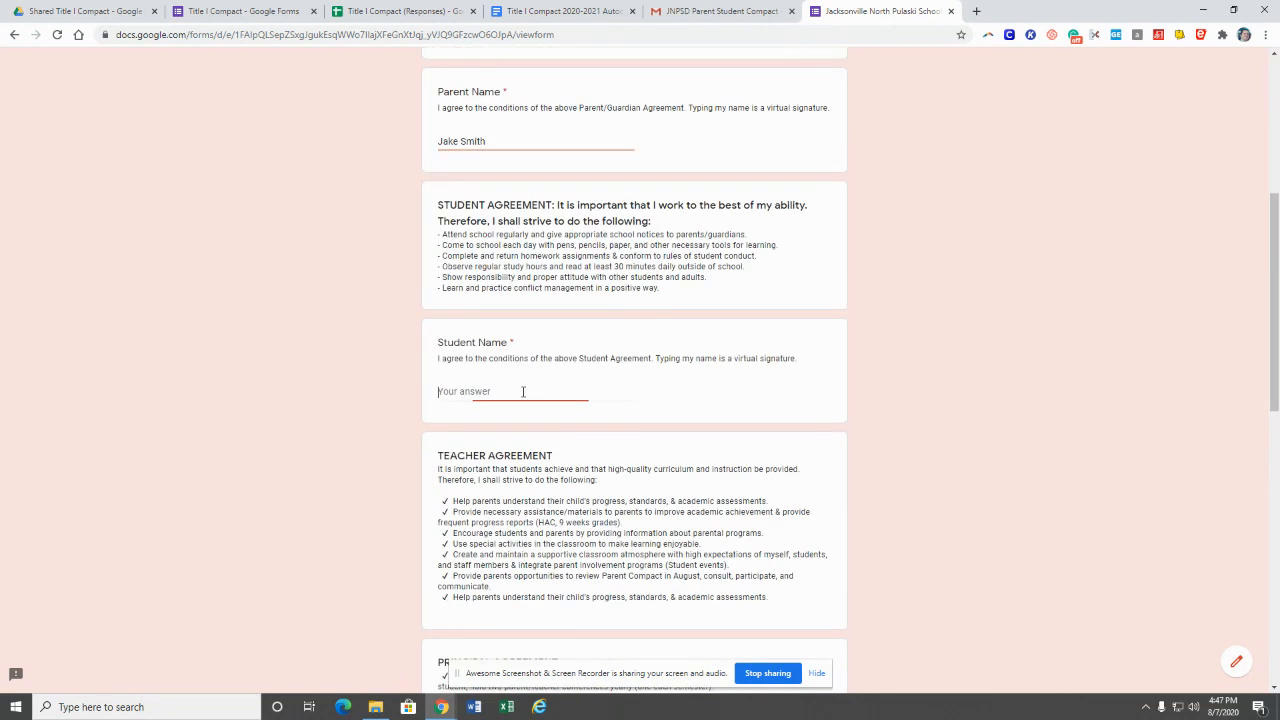
{"action": "type", "text": "Student Smith"}
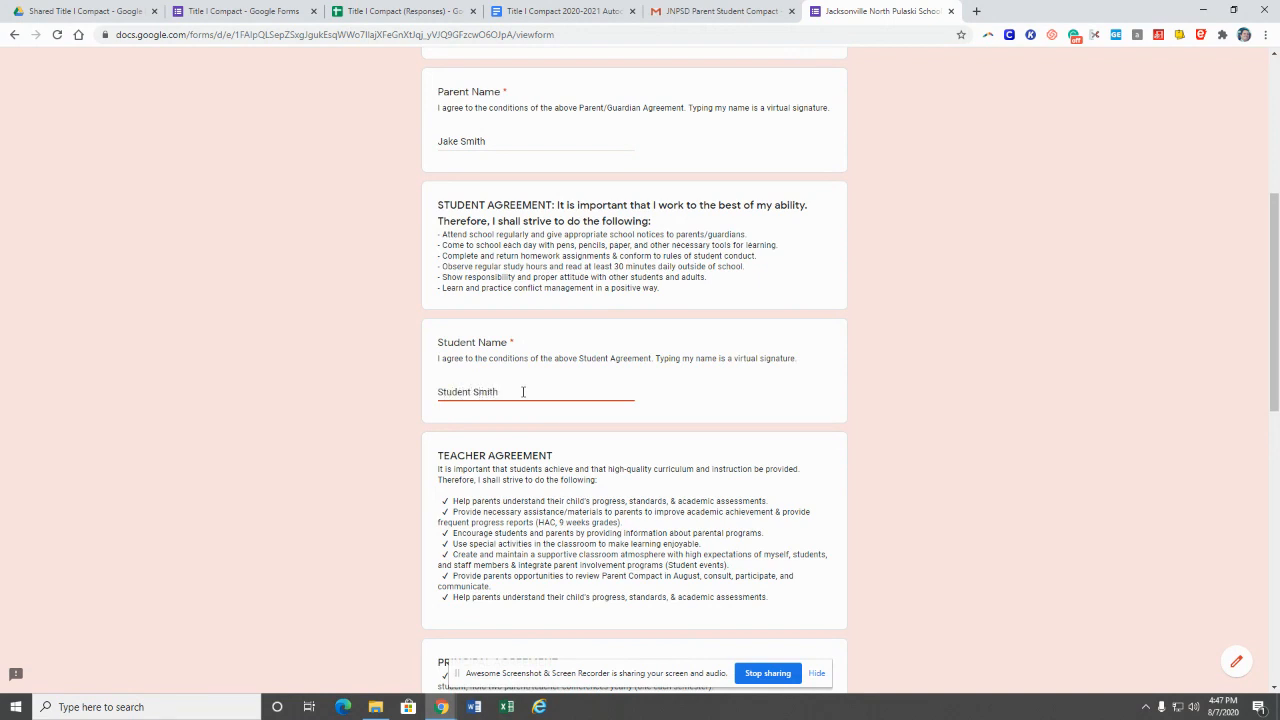
{"action": "scroll", "coordinate": [523, 391], "scroll_direction": "down", "scroll_amount": 2}
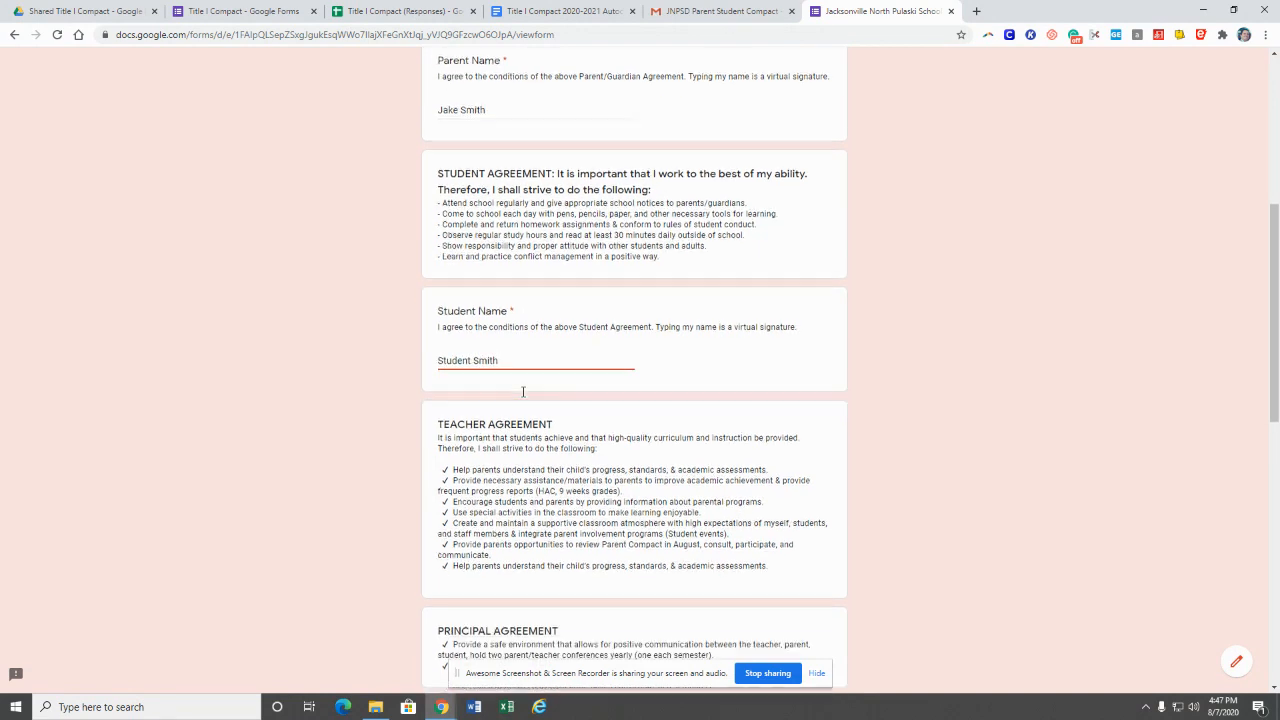
{"action": "left_click", "coordinate": [483, 589]}
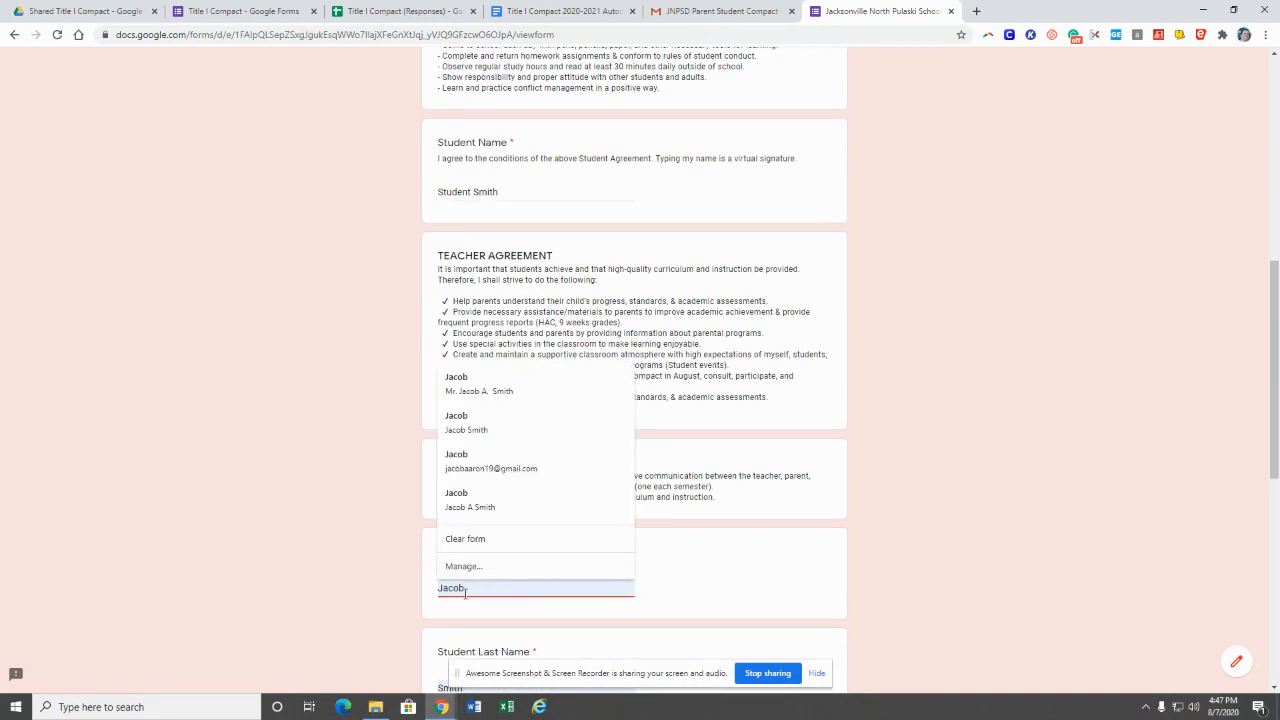
{"action": "double_click", "coordinate": [466, 589]}
{"action": "type", "text": "St"}
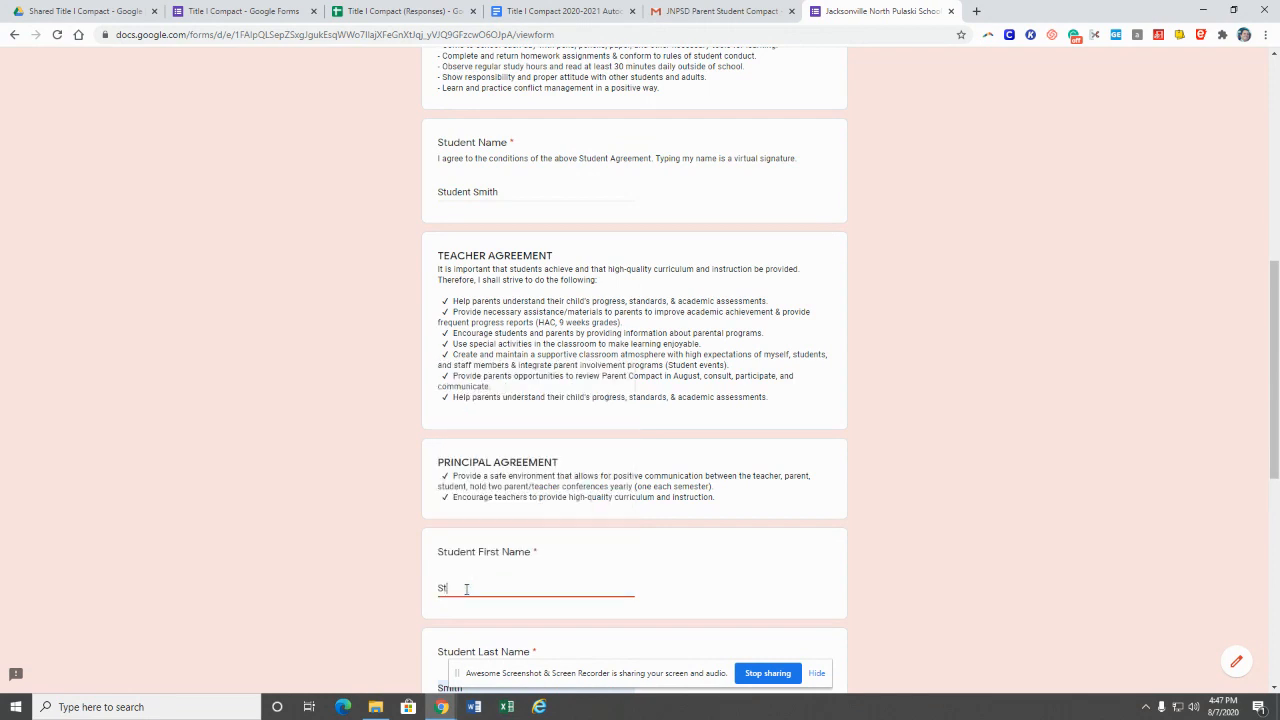
{"action": "type", "text": "ude"}
{"action": "key", "text": "BackSpace"}
{"action": "type", "text": "dent"}
Step: Choose 2nd Grade and Pinewood Elementary, request a copy of responses, and submit
{"action": "scroll", "coordinate": [467, 589], "scroll_direction": "down", "scroll_amount": 4}
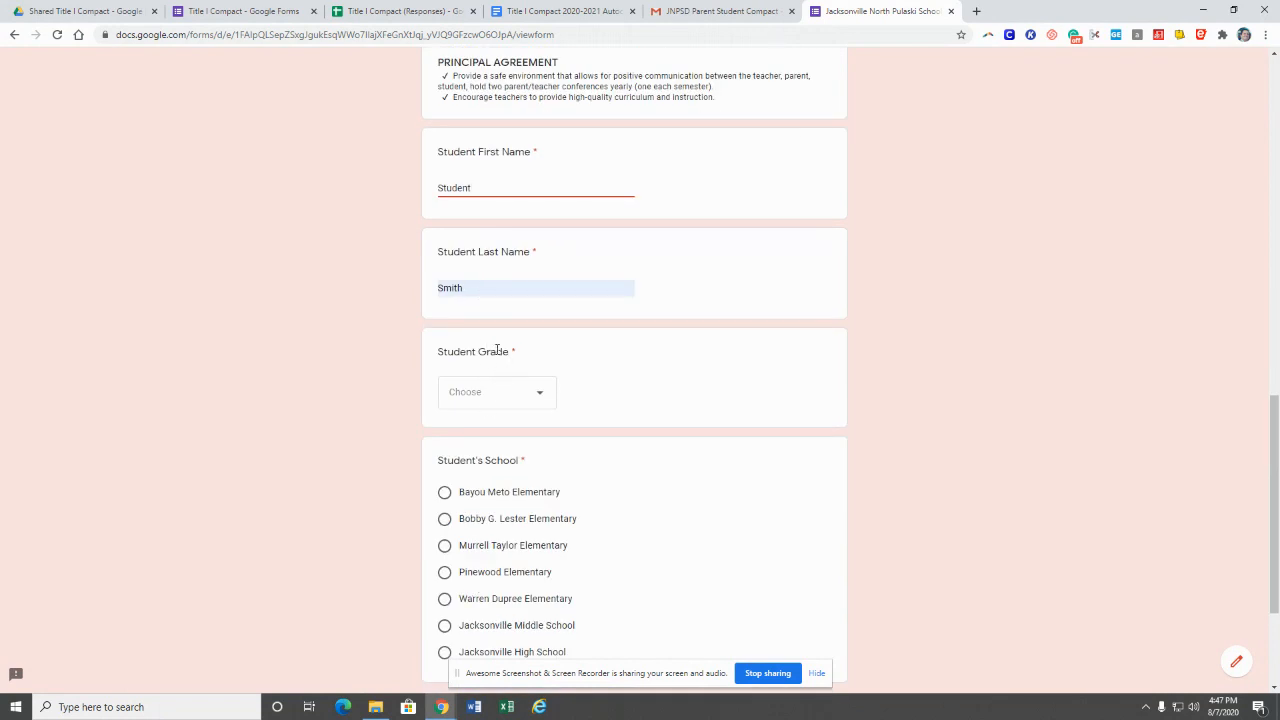
{"action": "left_click", "coordinate": [538, 398]}
{"action": "left_click", "coordinate": [478, 327]}
{"action": "scroll", "coordinate": [567, 555], "scroll_direction": "down", "scroll_amount": 2}
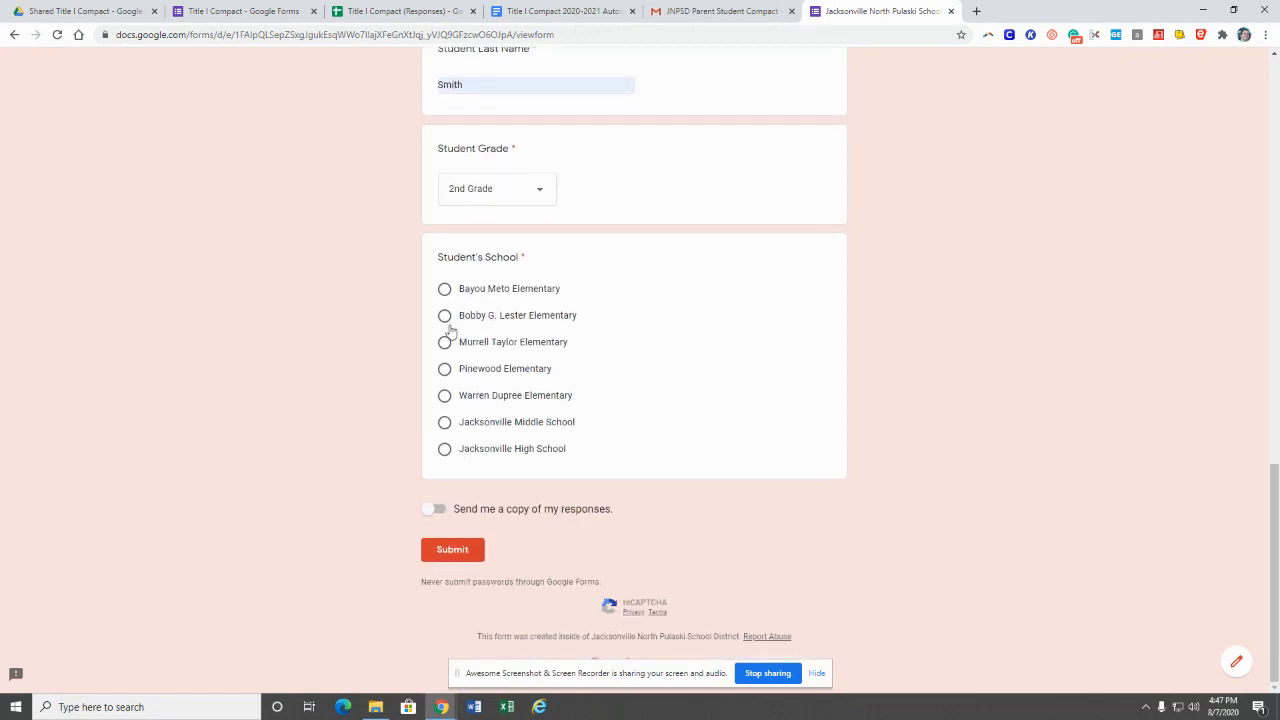
{"action": "left_click", "coordinate": [444, 369]}
{"action": "left_click", "coordinate": [442, 509]}
{"action": "left_click", "coordinate": [452, 549]}
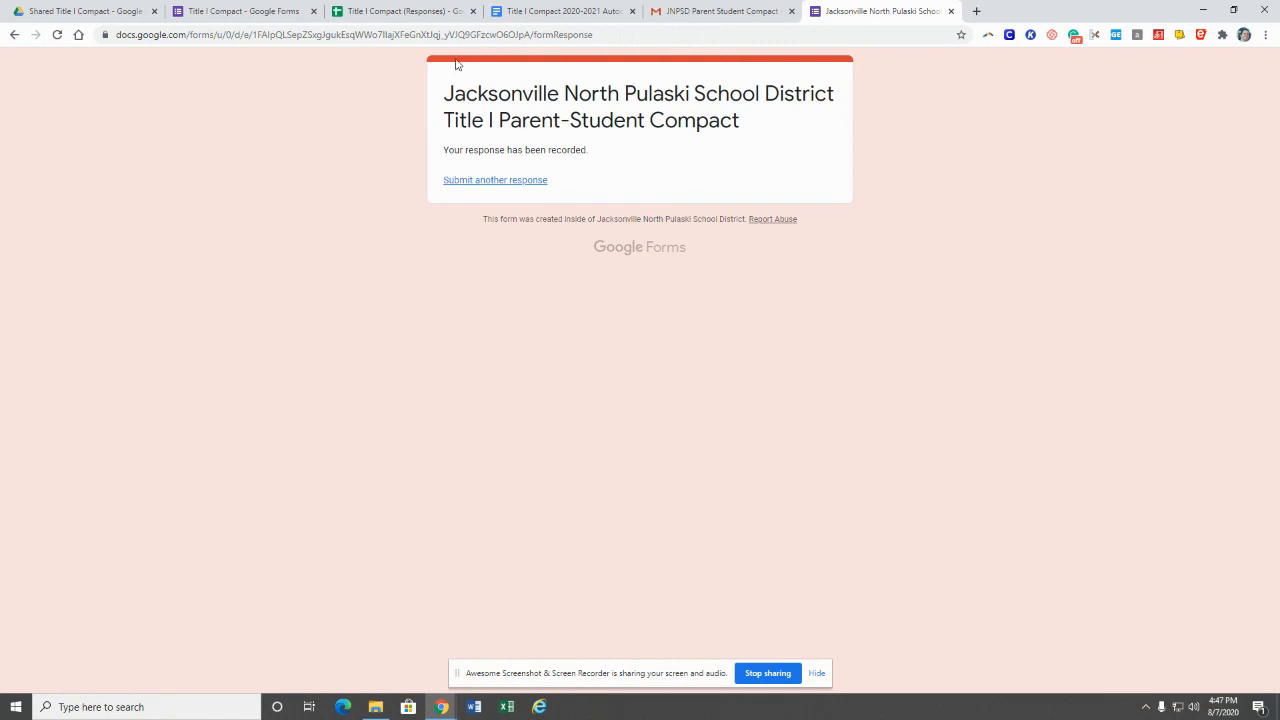
Step: Inspect row 2 of the Title I Compact (Responses) sheet: the test response's timestamp and email
{"action": "left_click", "coordinate": [399, 12]}
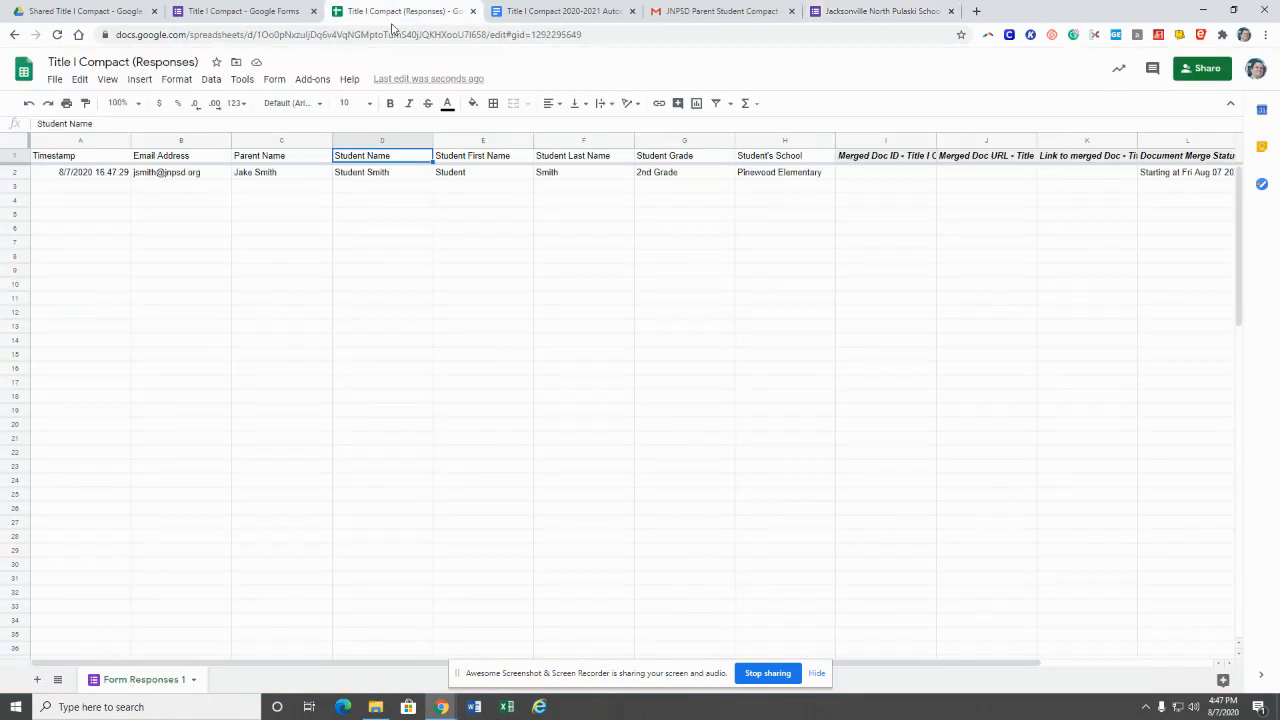
{"action": "left_click", "coordinate": [62, 176]}
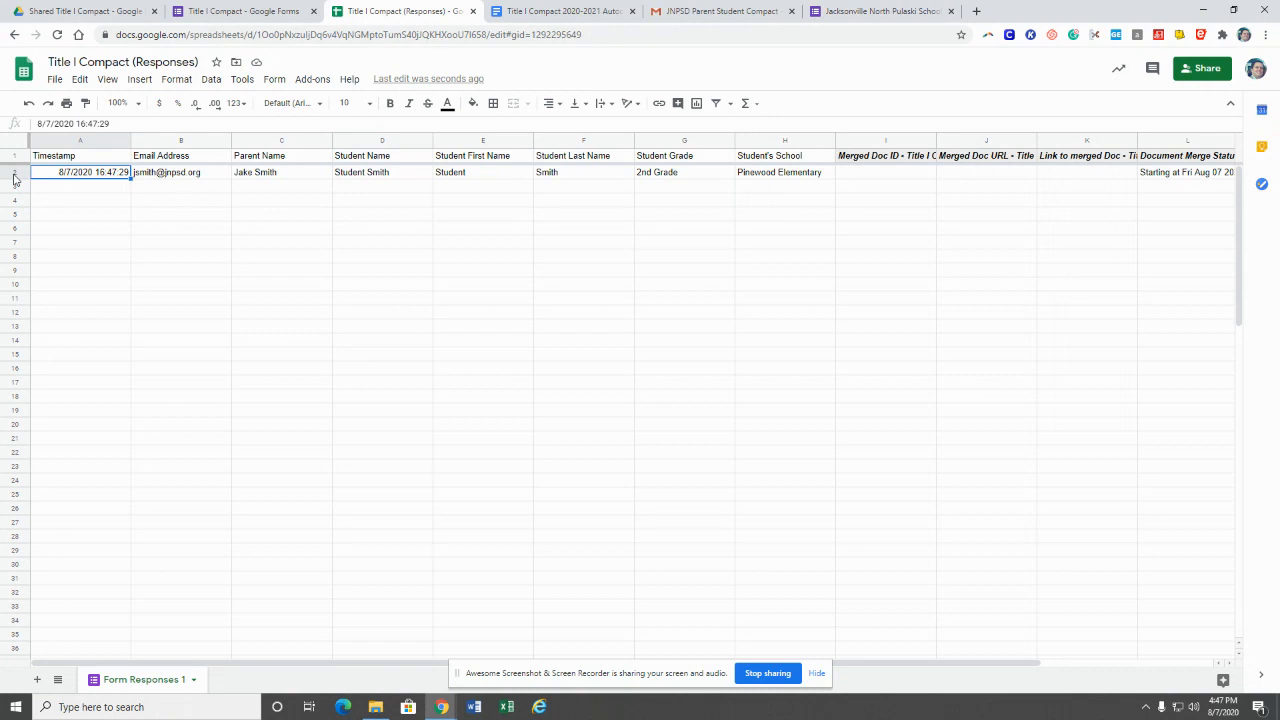
{"action": "left_click", "coordinate": [13, 172]}
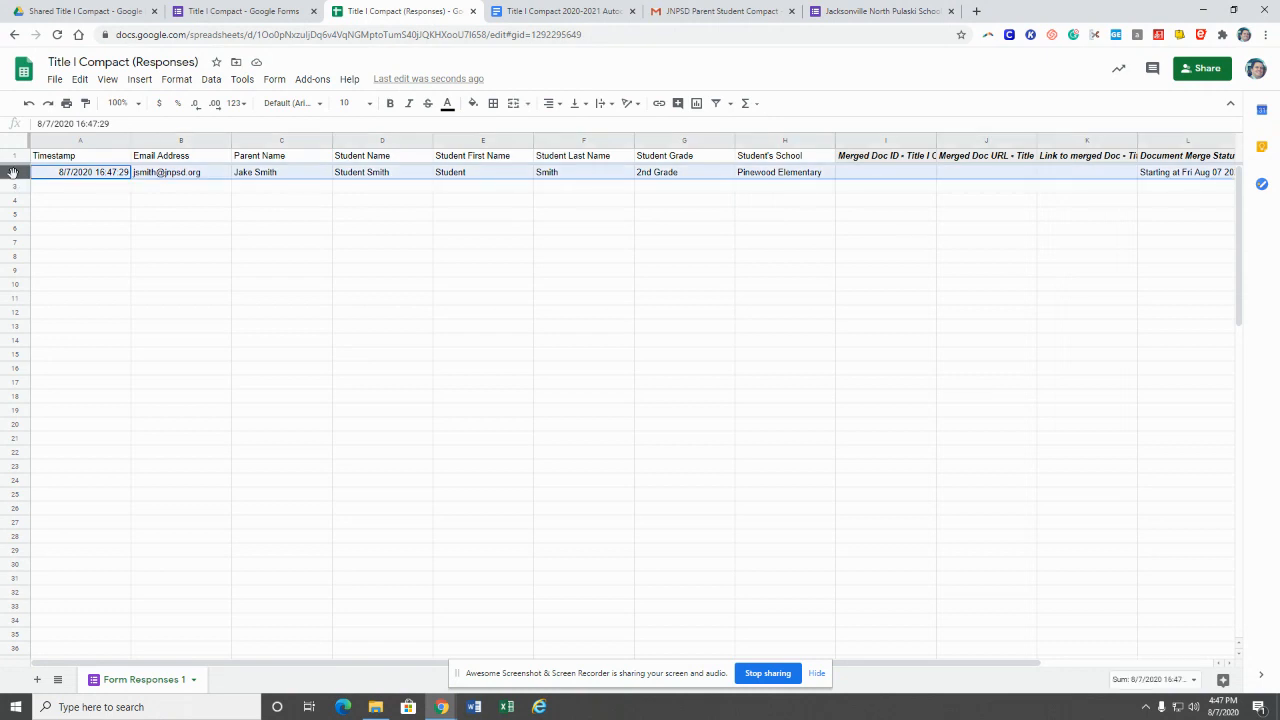
{"action": "left_click", "coordinate": [99, 177]}
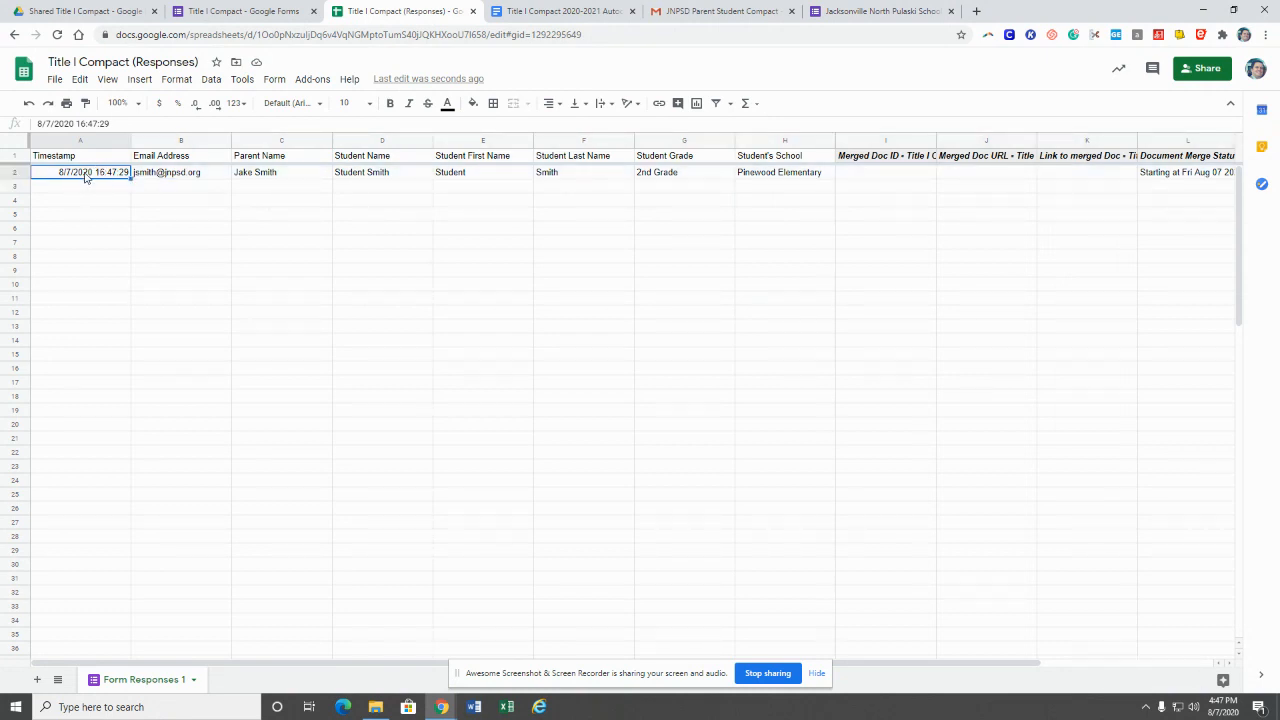
{"action": "left_click", "coordinate": [210, 182]}
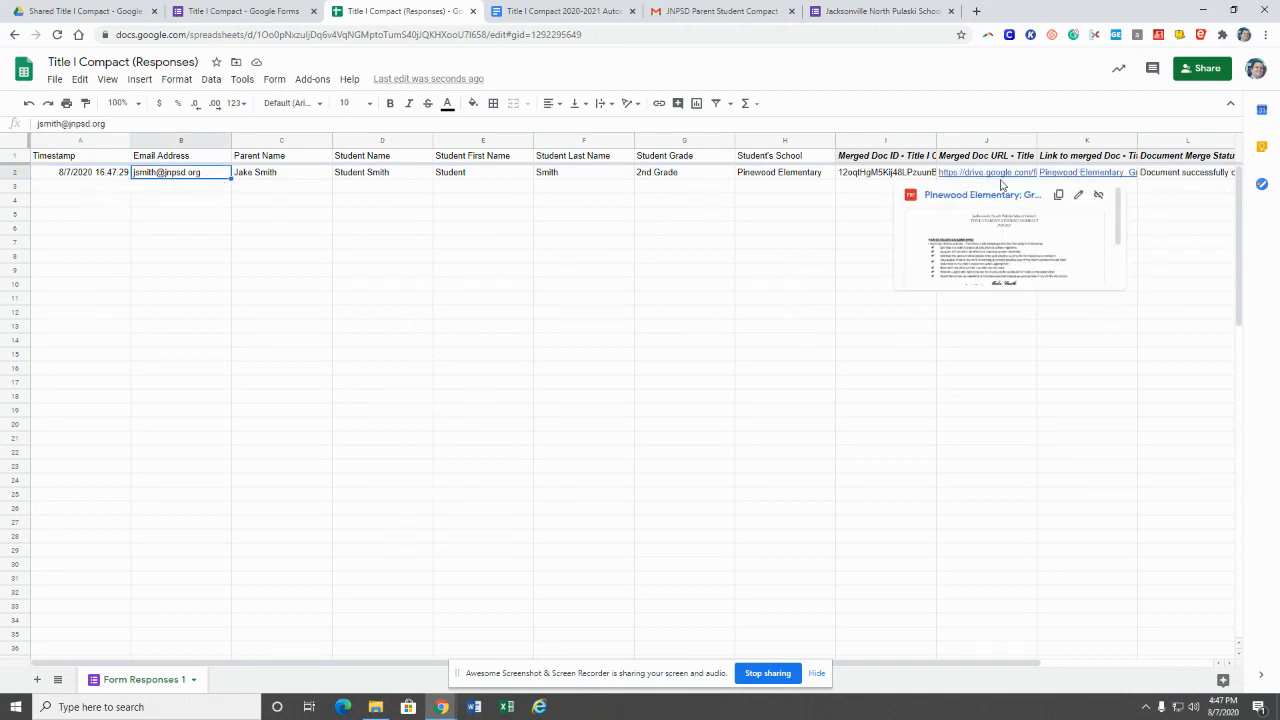
{"action": "left_click", "coordinate": [699, 12]}
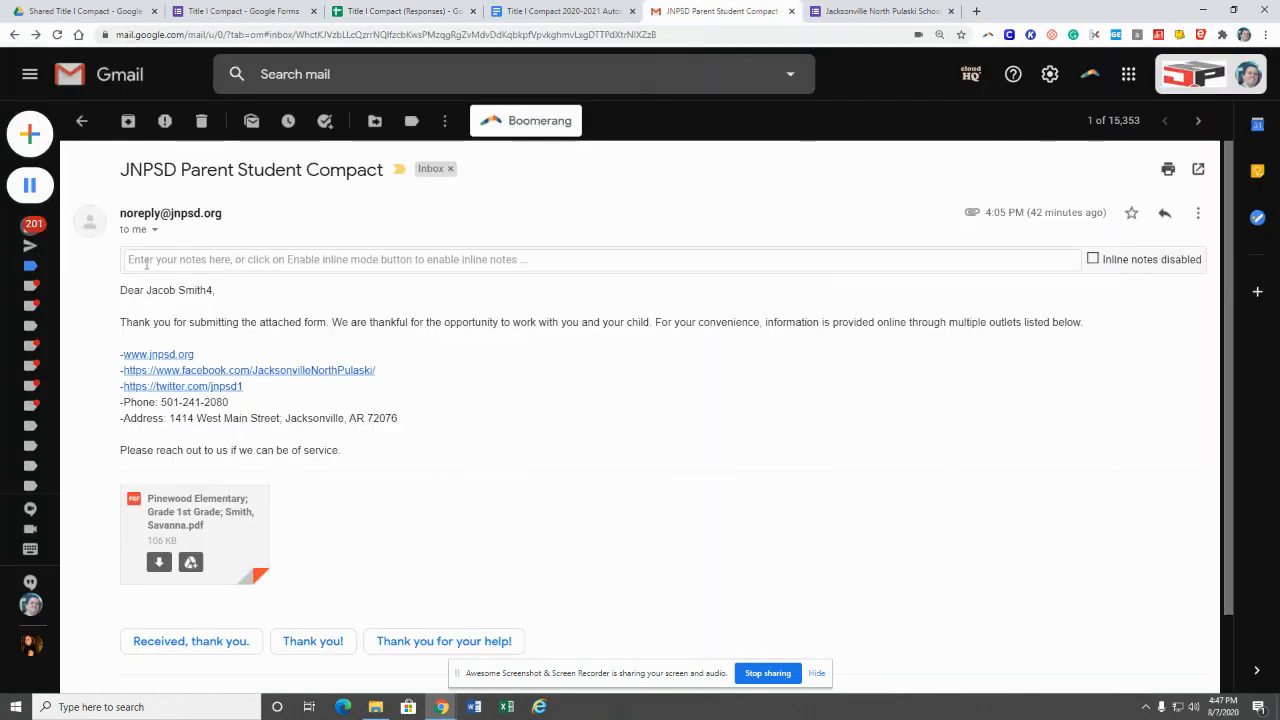
Step: Open the newest unread Title Compact email and read its greeting and message body
{"action": "left_click", "coordinate": [38, 229]}
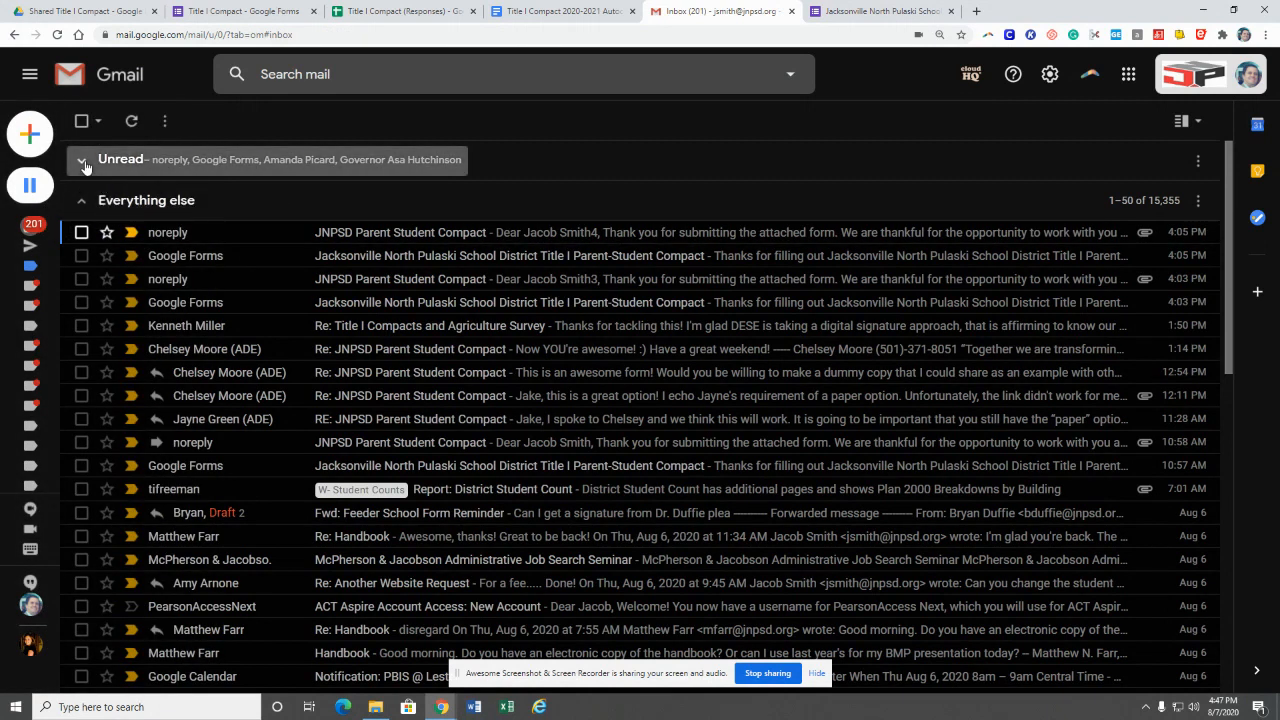
{"action": "left_click", "coordinate": [95, 166]}
{"action": "left_click", "coordinate": [187, 193]}
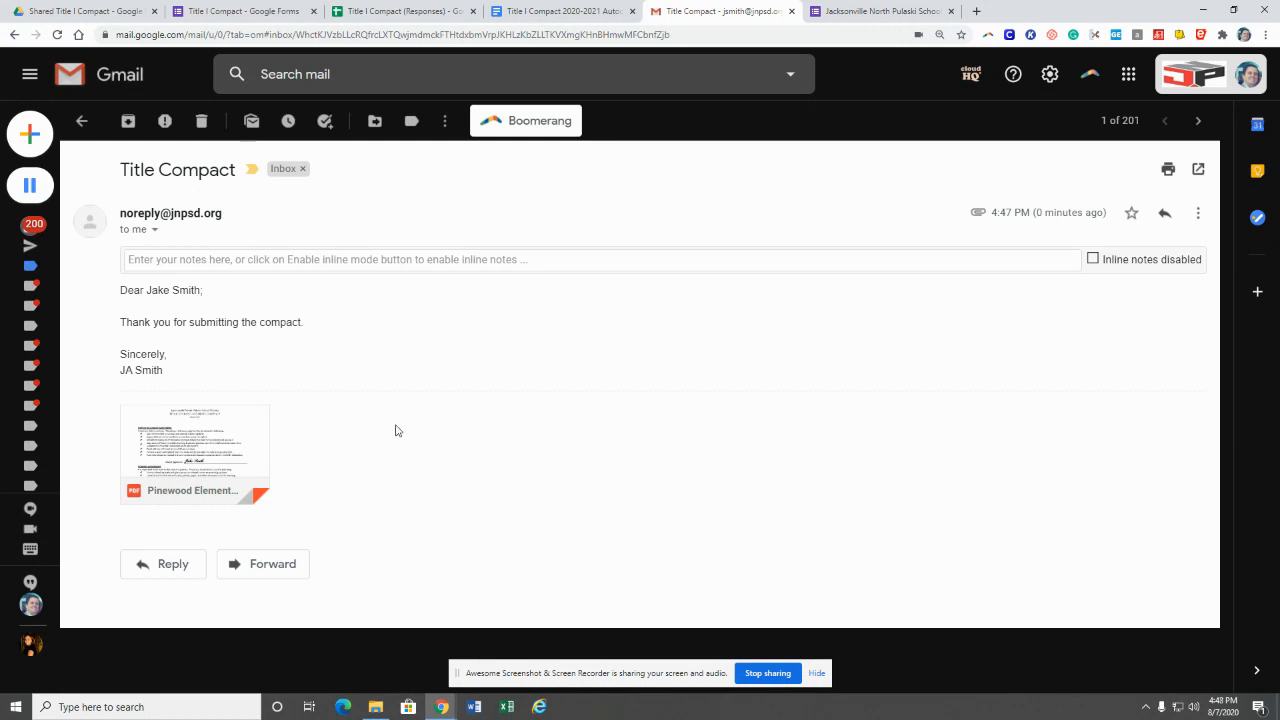
{"action": "left_click_drag", "start_coordinate": [121, 292], "coordinate": [229, 297]}
{"action": "left_click", "coordinate": [177, 290]}
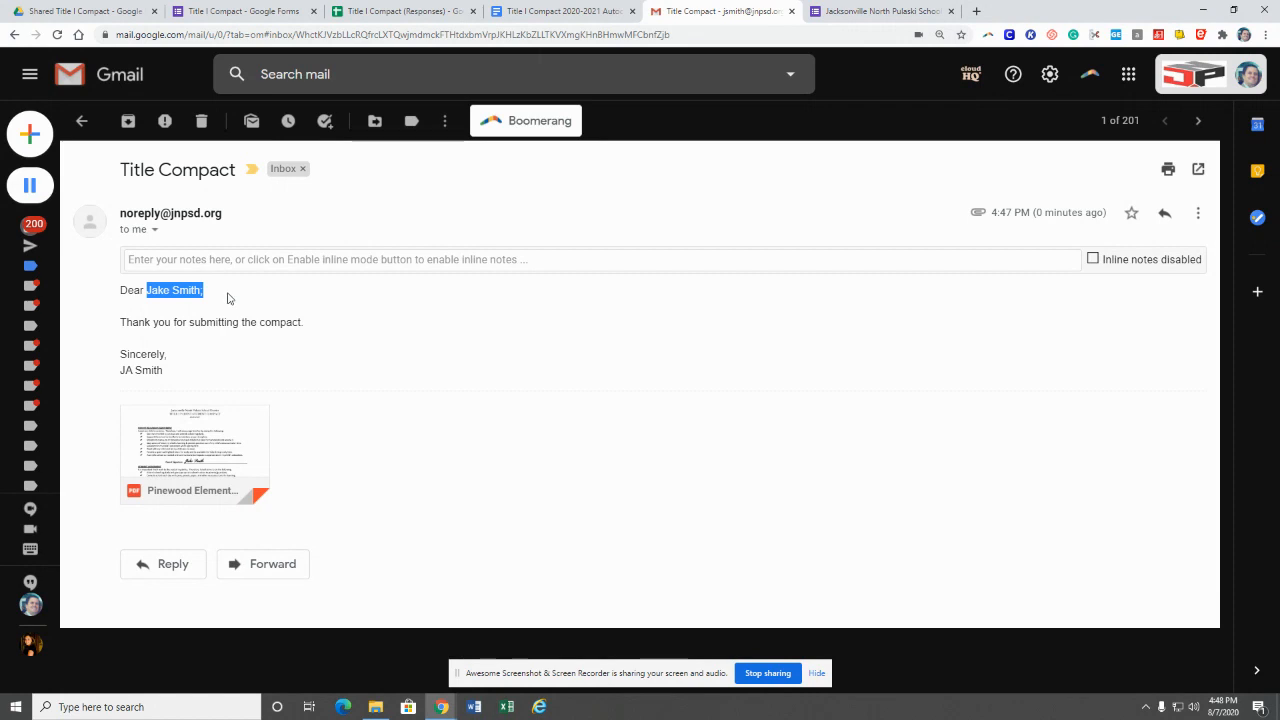
{"action": "left_click", "coordinate": [229, 297]}
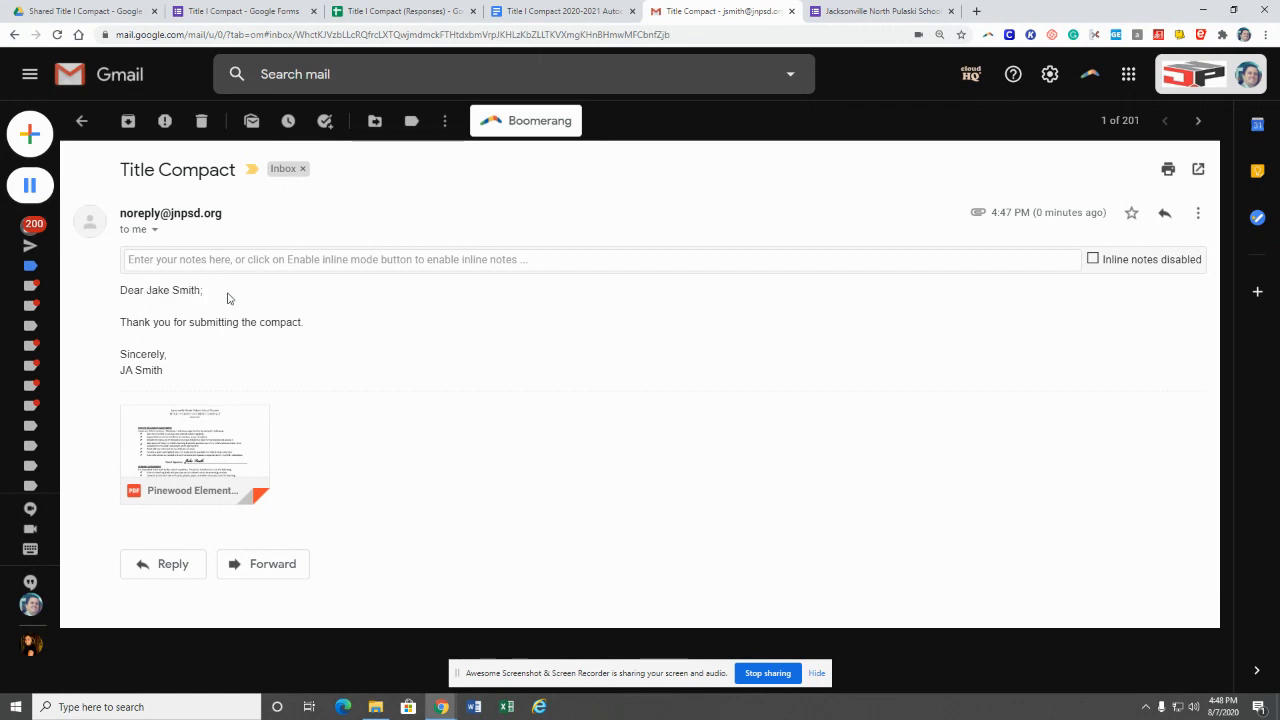
{"action": "left_click_drag", "start_coordinate": [166, 371], "coordinate": [127, 322]}
{"action": "left_click", "coordinate": [176, 345]}
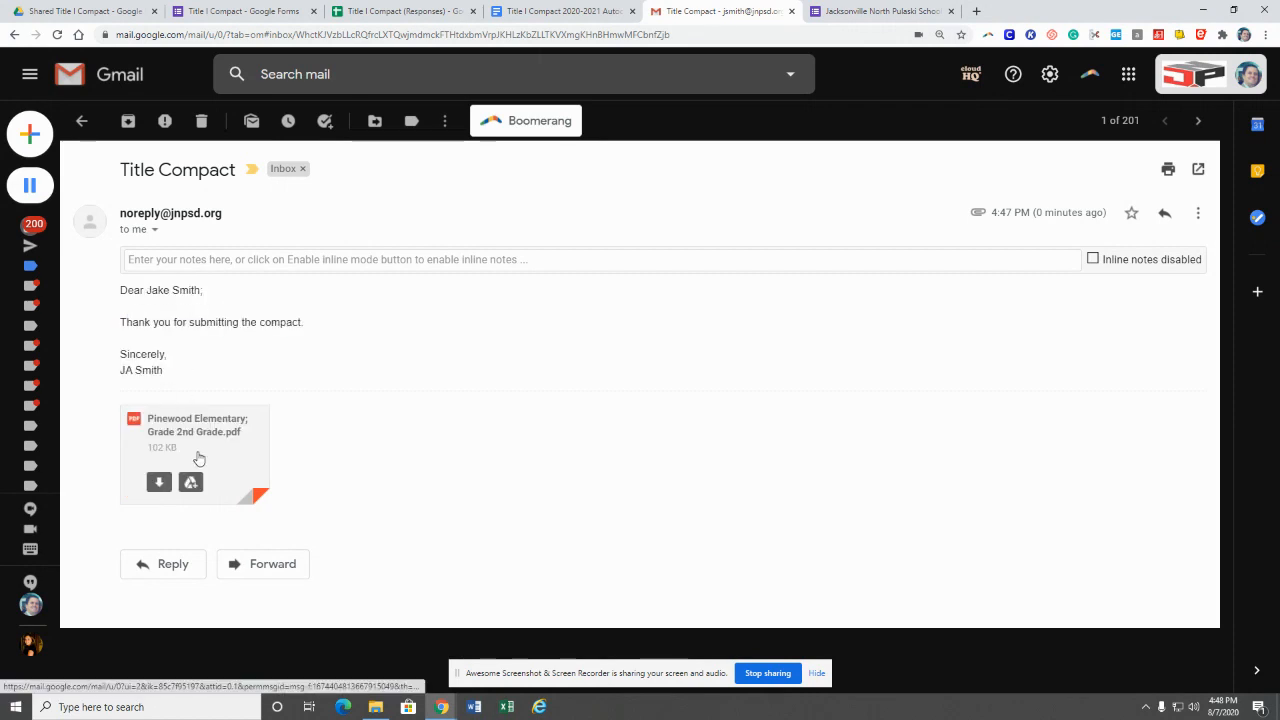
Step: Preview the attached Pinewood Elementary compact PDF to check the typed signatures
{"action": "left_click", "coordinate": [190, 445]}
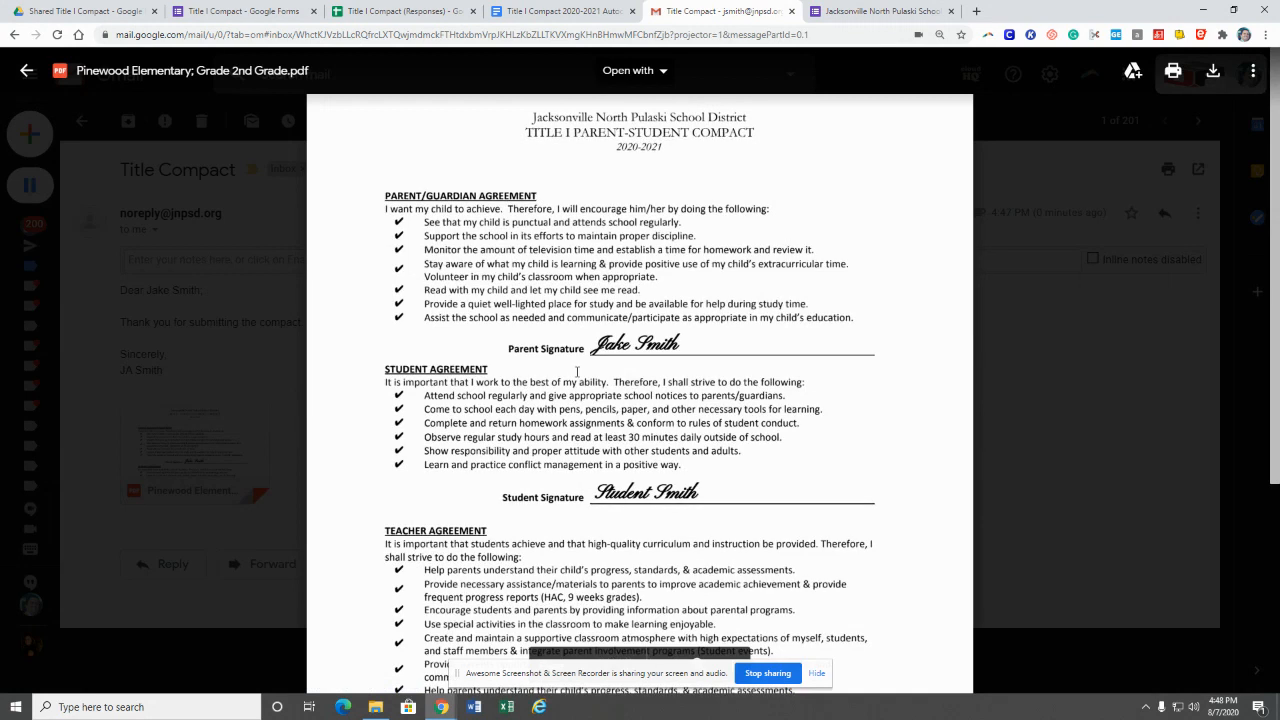
{"action": "scroll", "coordinate": [577, 374], "scroll_direction": "down", "scroll_amount": 3}
{"action": "scroll", "coordinate": [577, 374], "scroll_direction": "up", "scroll_amount": 3}
{"action": "left_click", "coordinate": [166, 343]}
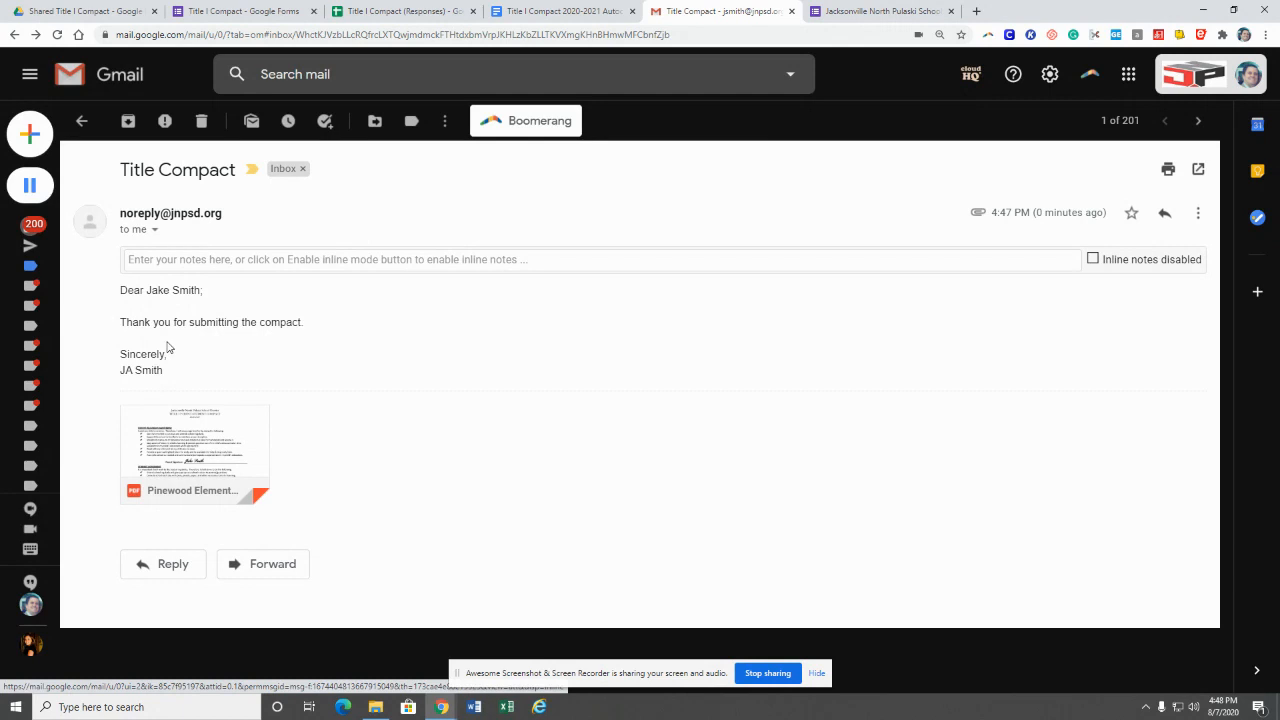
{"action": "left_click_drag", "start_coordinate": [166, 374], "coordinate": [122, 290]}
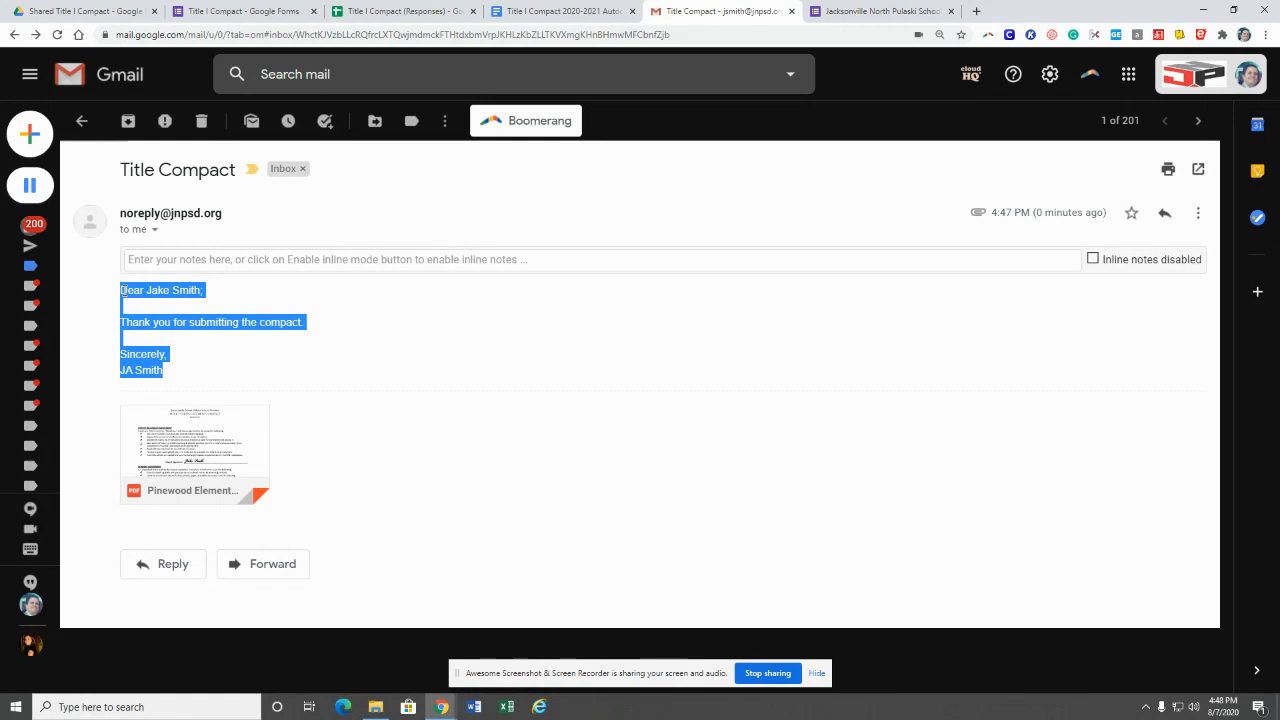